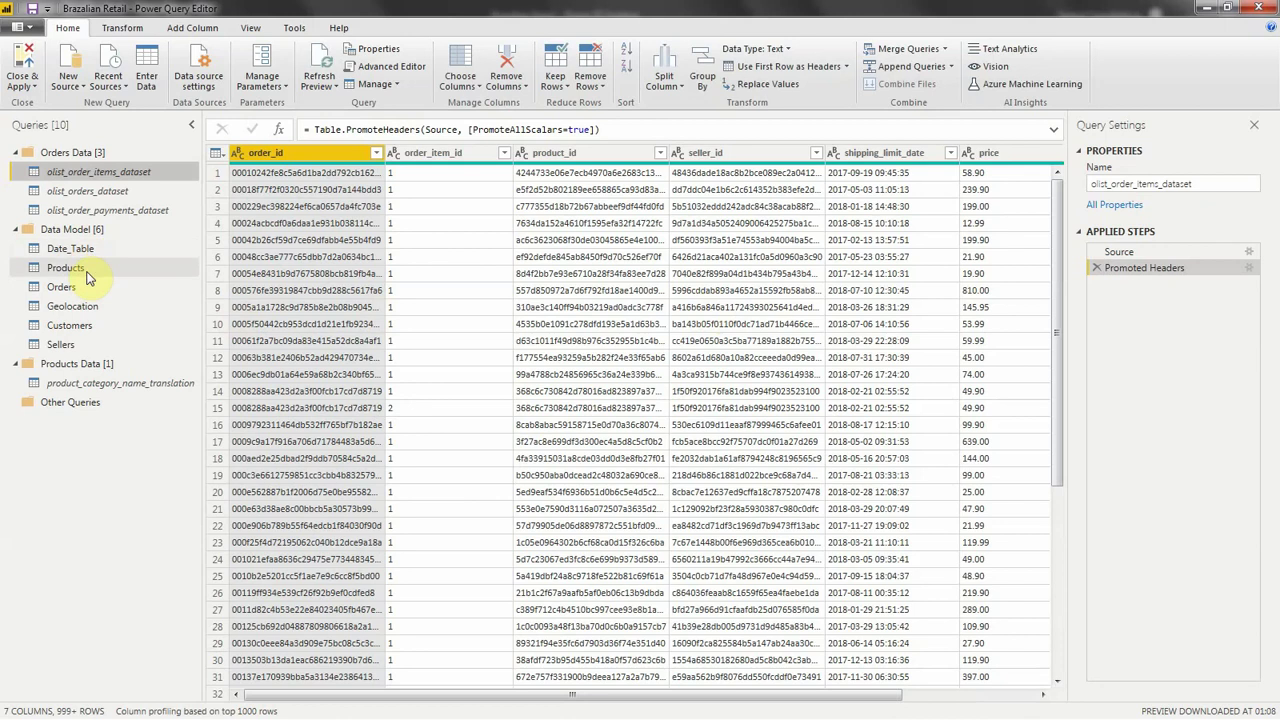
Step: Collapse the Orders Data and Products Data query groups and open the Date_Table query
{"action": "left_click", "coordinate": [15, 152]}
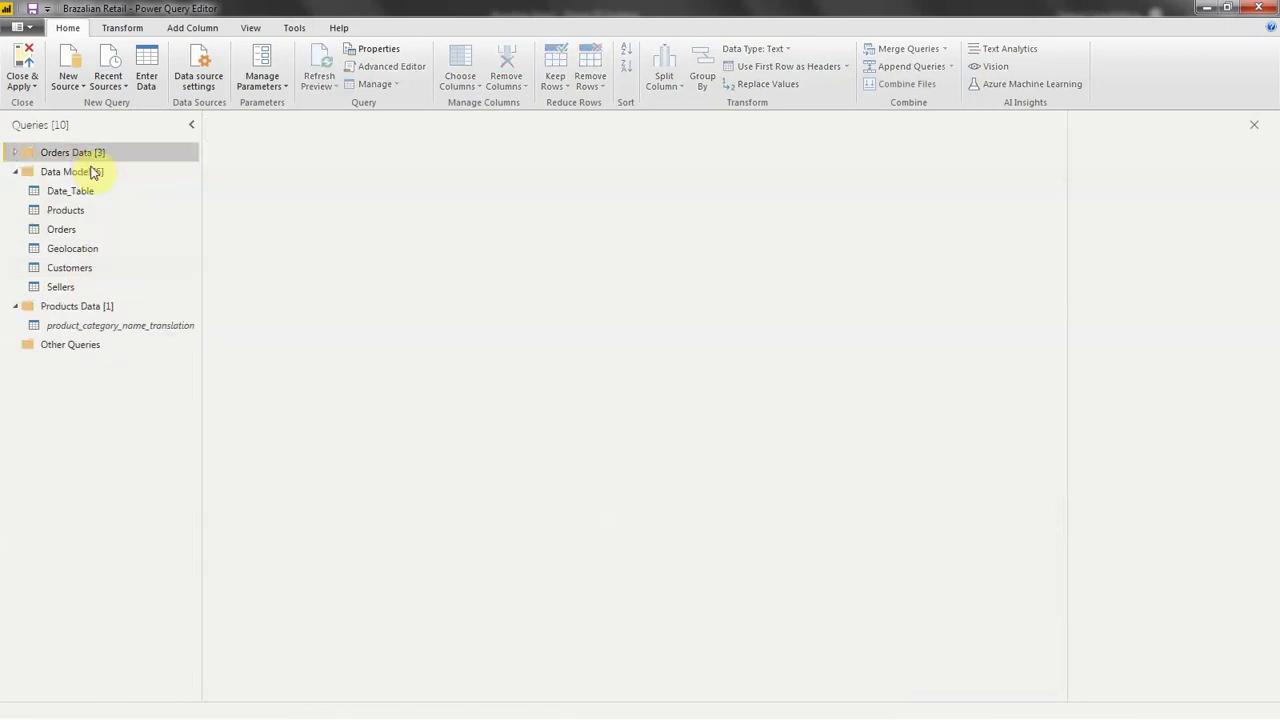
{"action": "left_click", "coordinate": [14, 152]}
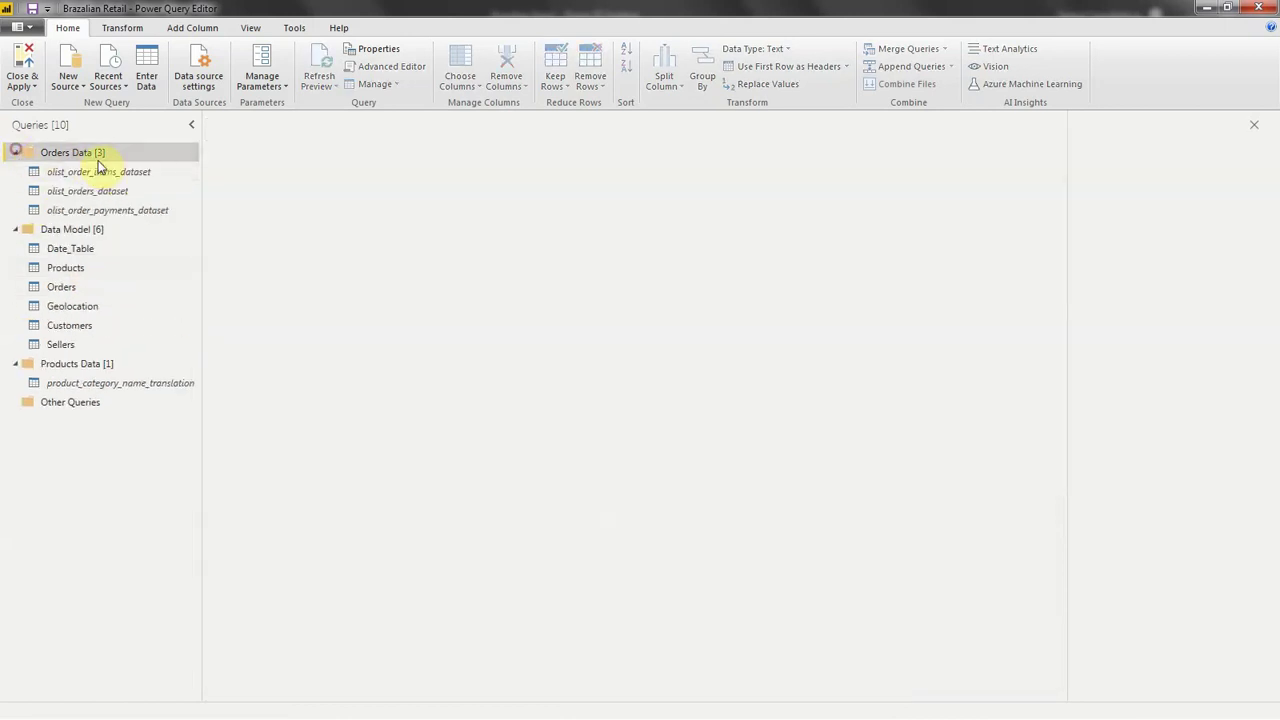
{"action": "left_click", "coordinate": [14, 153]}
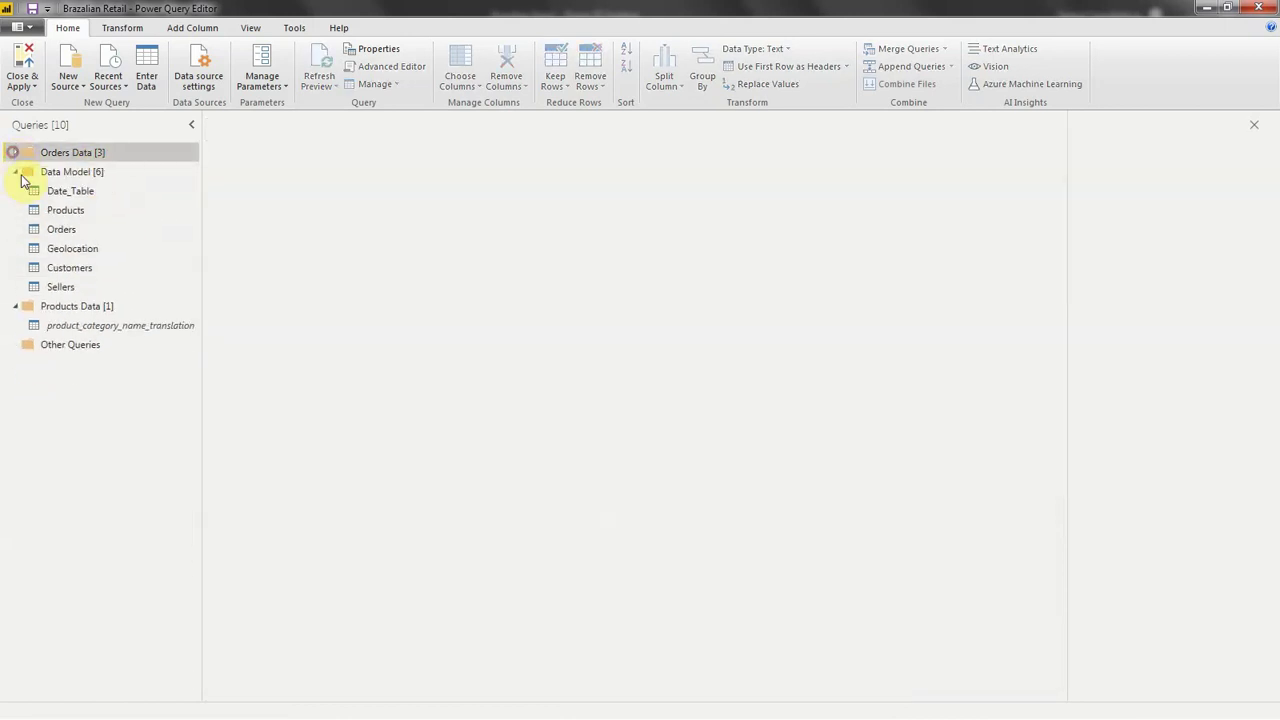
{"action": "left_click", "coordinate": [14, 306]}
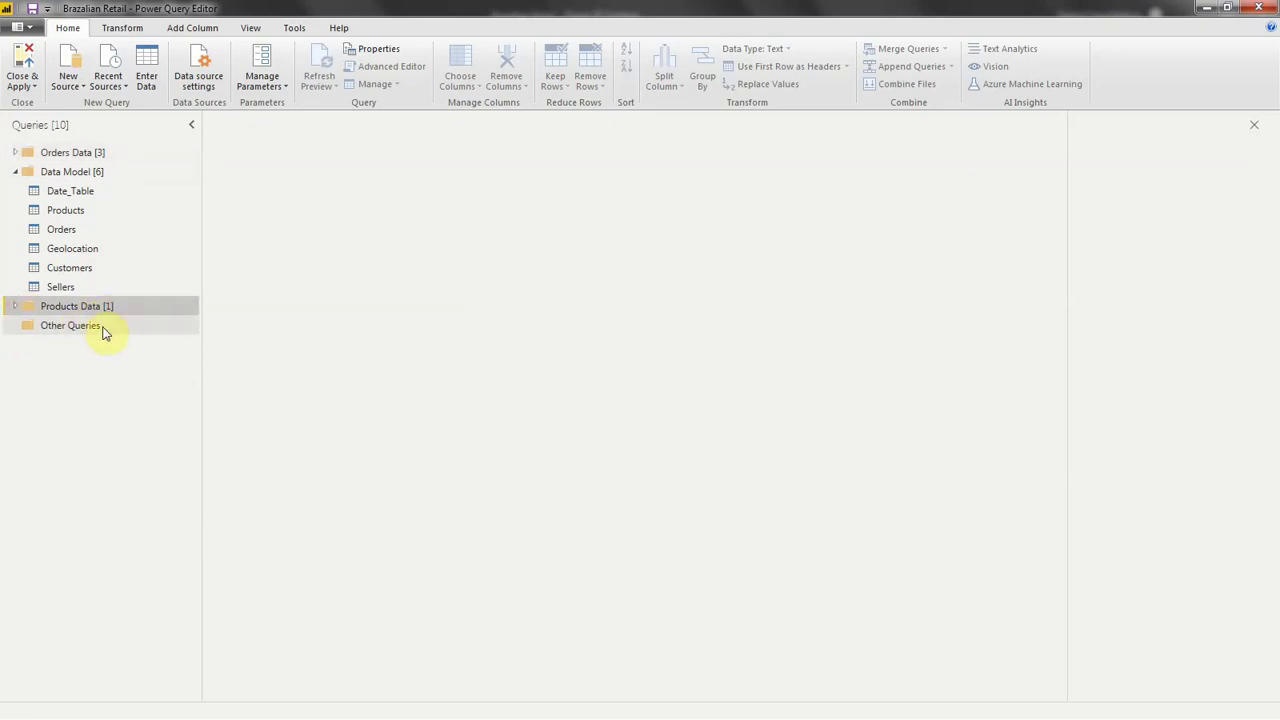
{"action": "left_click", "coordinate": [12, 308]}
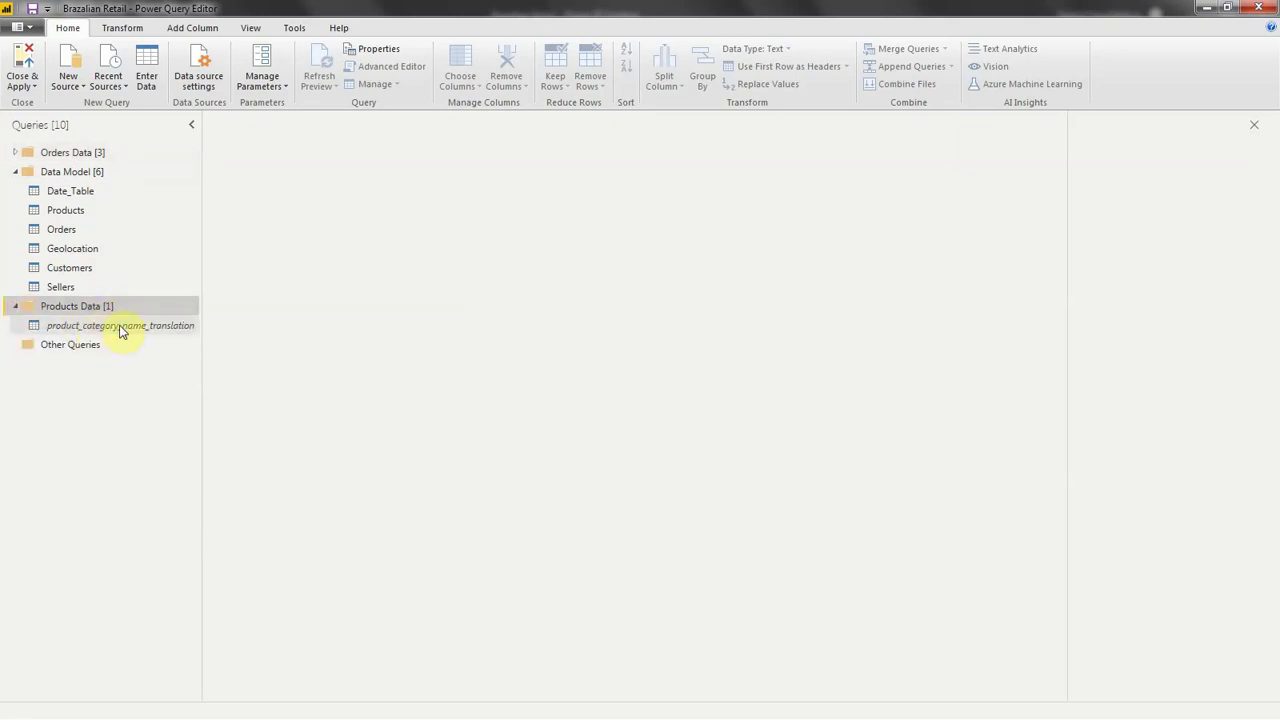
{"action": "left_click", "coordinate": [16, 306]}
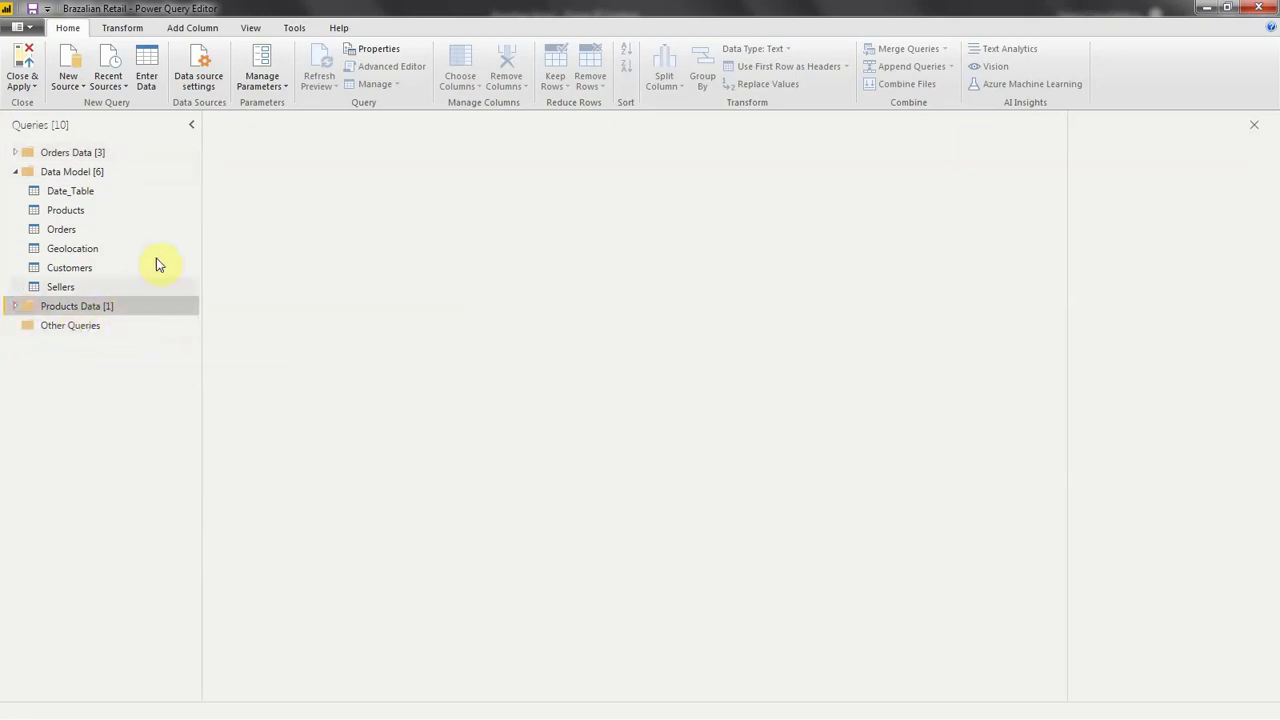
{"action": "left_click", "coordinate": [98, 191]}
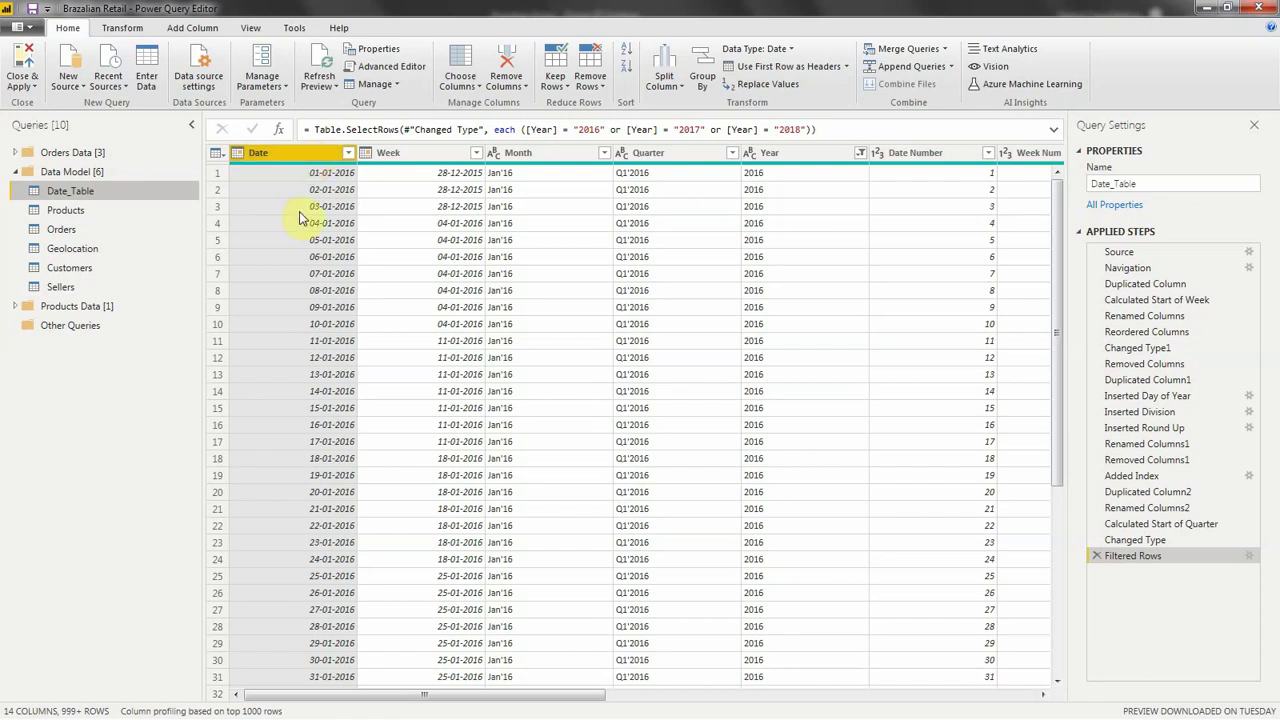
Step: In the Products query, remove the product_category_name, product_name_lenght, product_description_lenght and product_photos_qty columns
{"action": "left_click", "coordinate": [100, 210]}
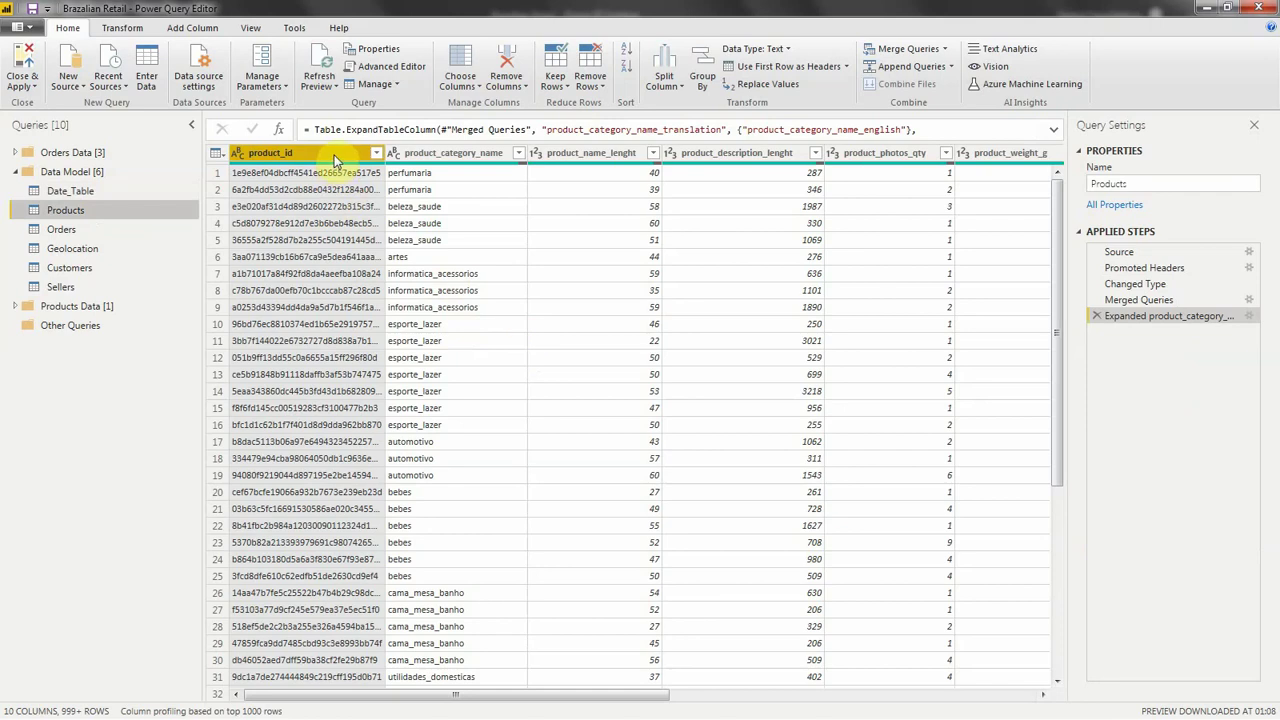
{"action": "left_click", "coordinate": [461, 158]}
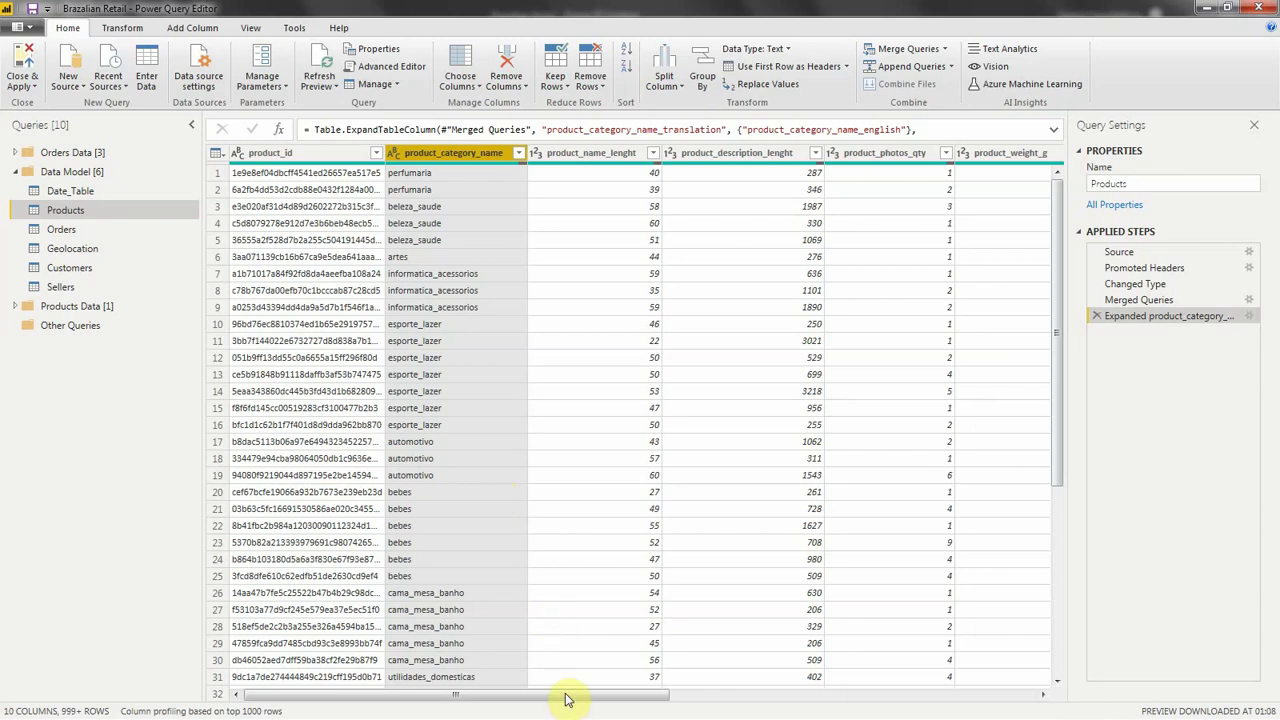
{"action": "left_click_drag", "start_coordinate": [566, 697], "coordinate": [990, 698]}
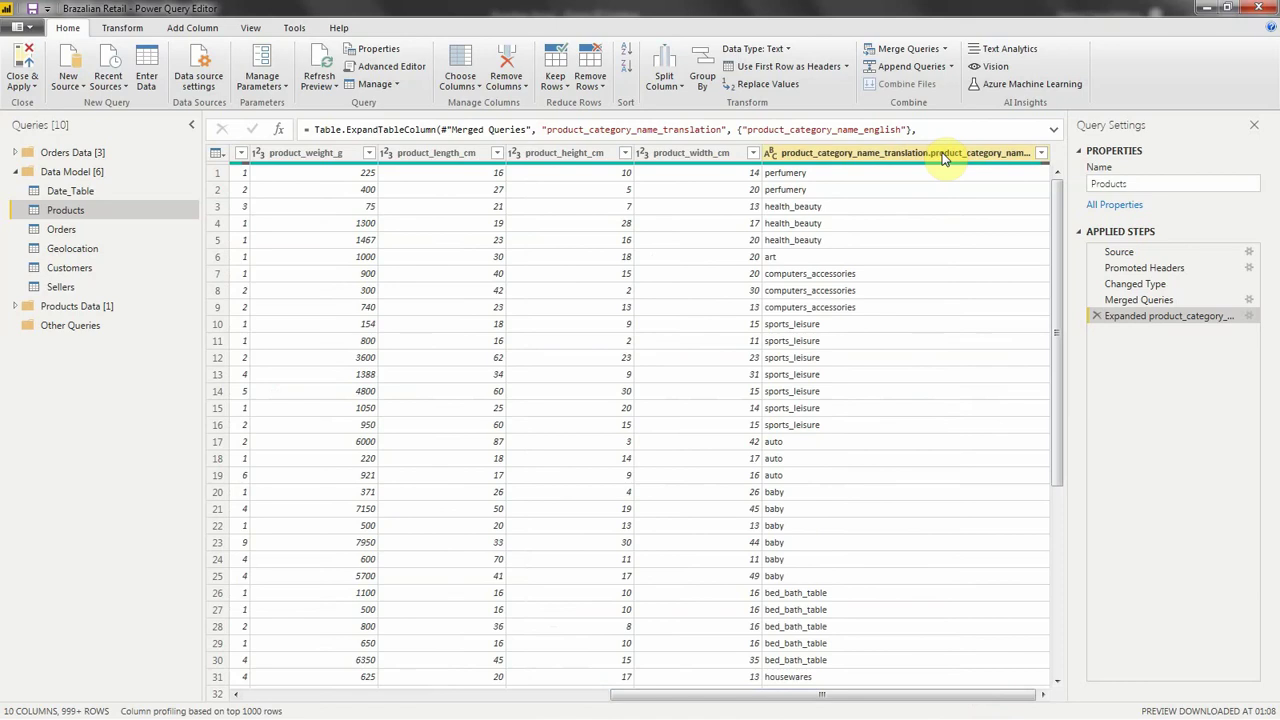
{"action": "left_click_drag", "start_coordinate": [980, 697], "coordinate": [495, 713]}
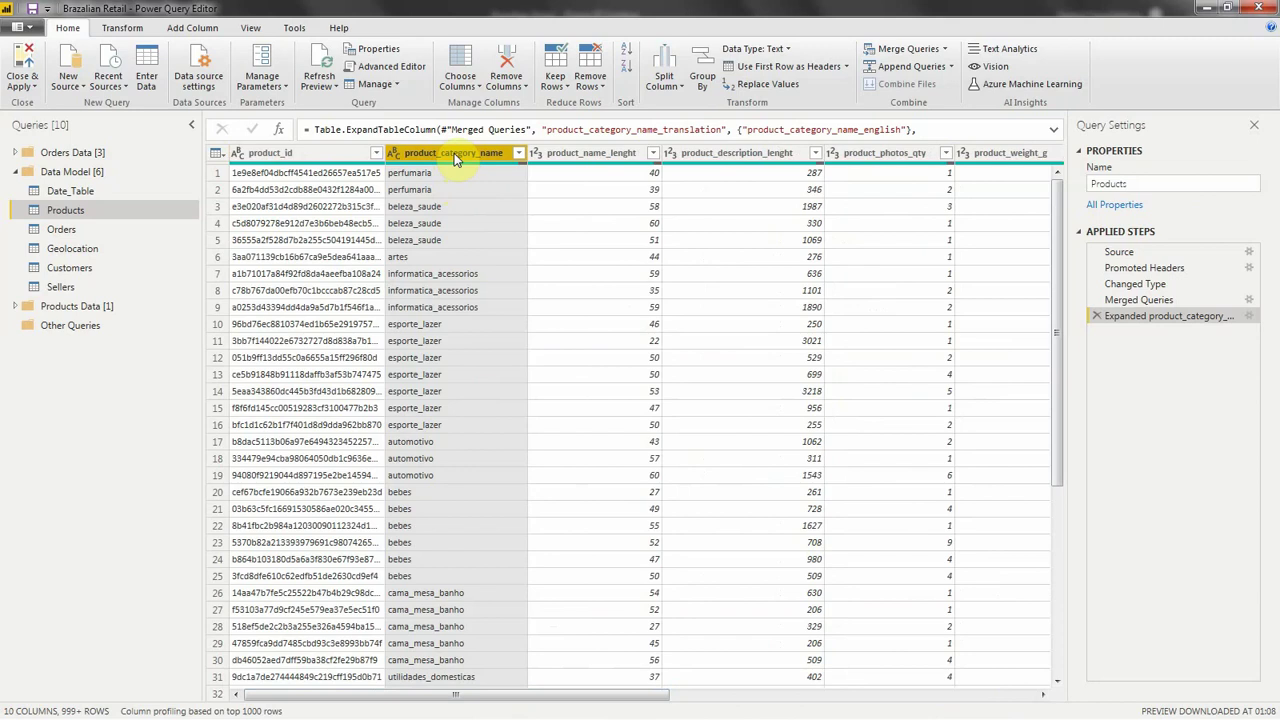
{"action": "left_click", "coordinate": [588, 157], "text": "ctrl"}
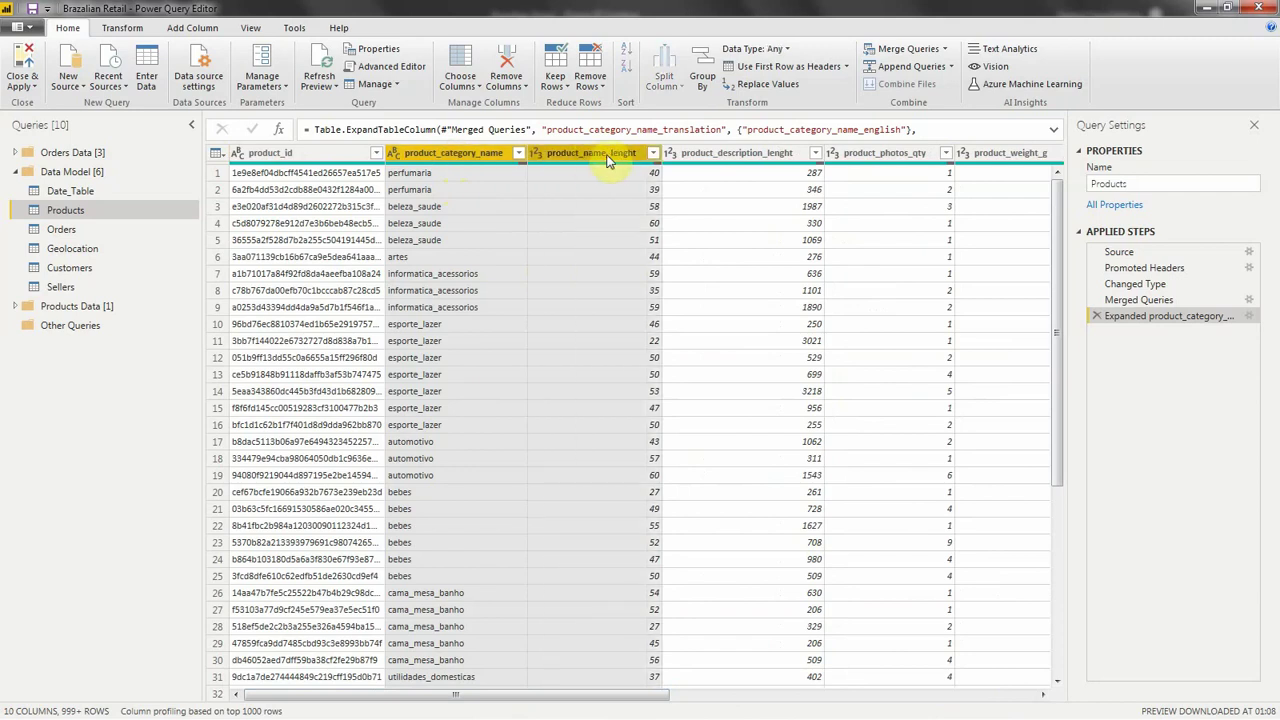
{"action": "left_click", "coordinate": [728, 156], "text": "ctrl"}
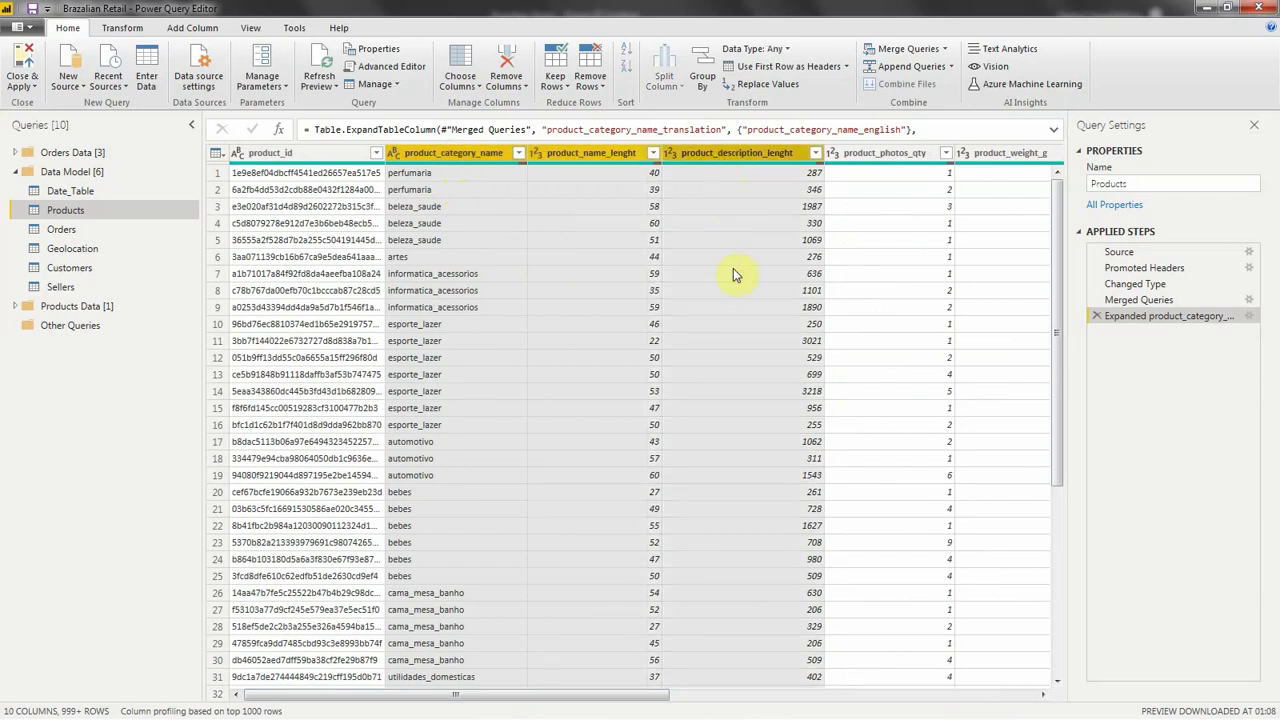
{"action": "left_click", "coordinate": [899, 160], "text": "ctrl"}
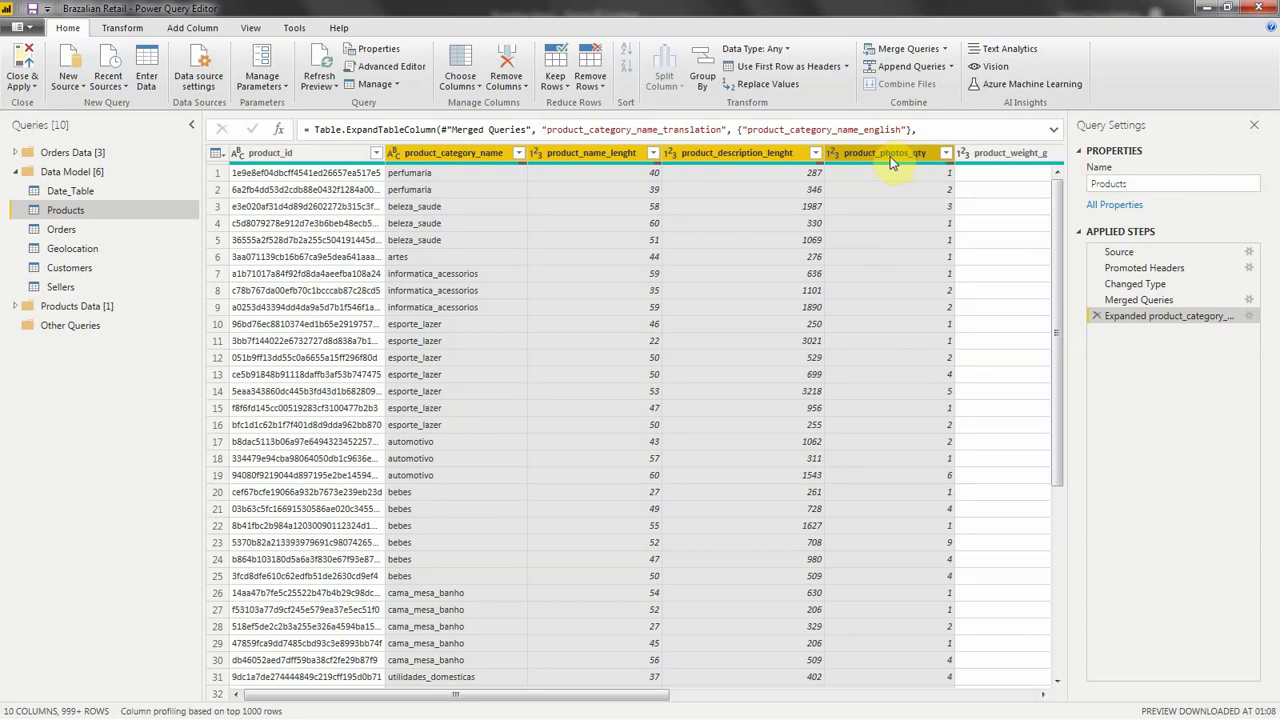
{"action": "right_click", "coordinate": [722, 158]}
{"action": "left_click", "coordinate": [768, 191]}
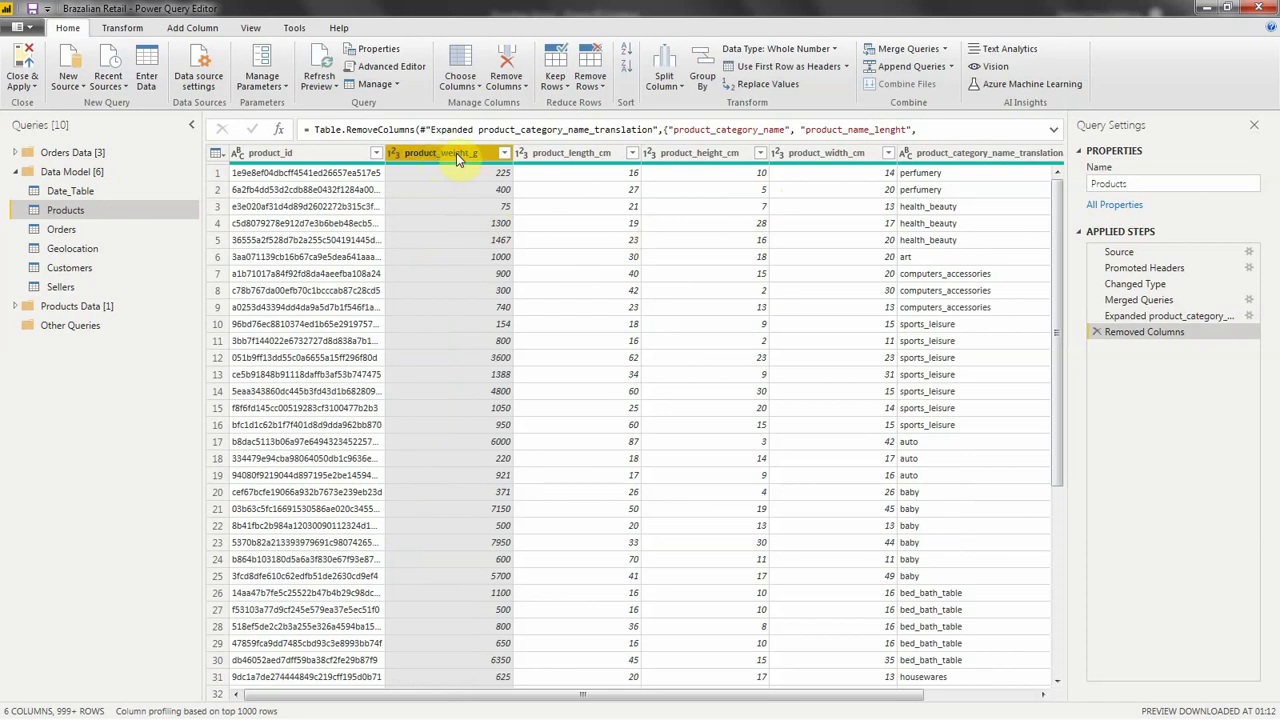
Step: Examine the product weight, length, height and width columns of the Products query
{"action": "left_click", "coordinate": [578, 155]}
{"action": "left_click", "coordinate": [712, 155]}
{"action": "left_click", "coordinate": [813, 156]}
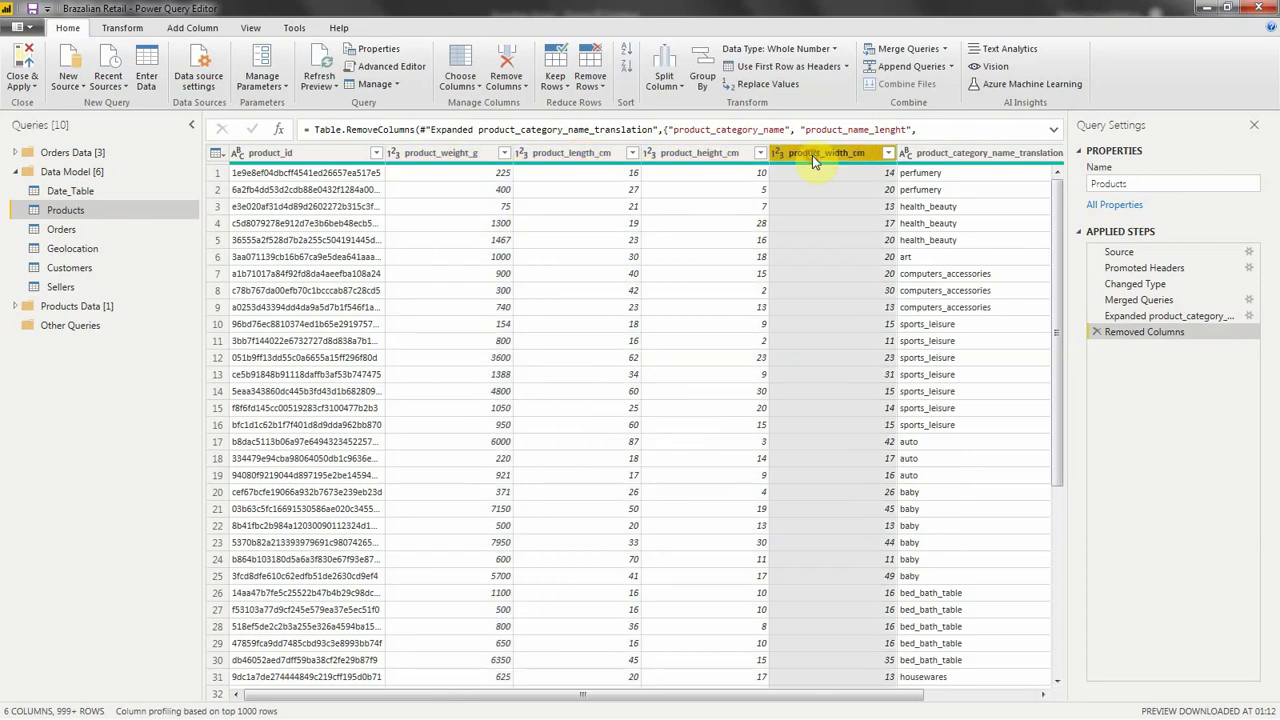
{"action": "left_click", "coordinate": [712, 153]}
{"action": "left_click", "coordinate": [826, 153]}
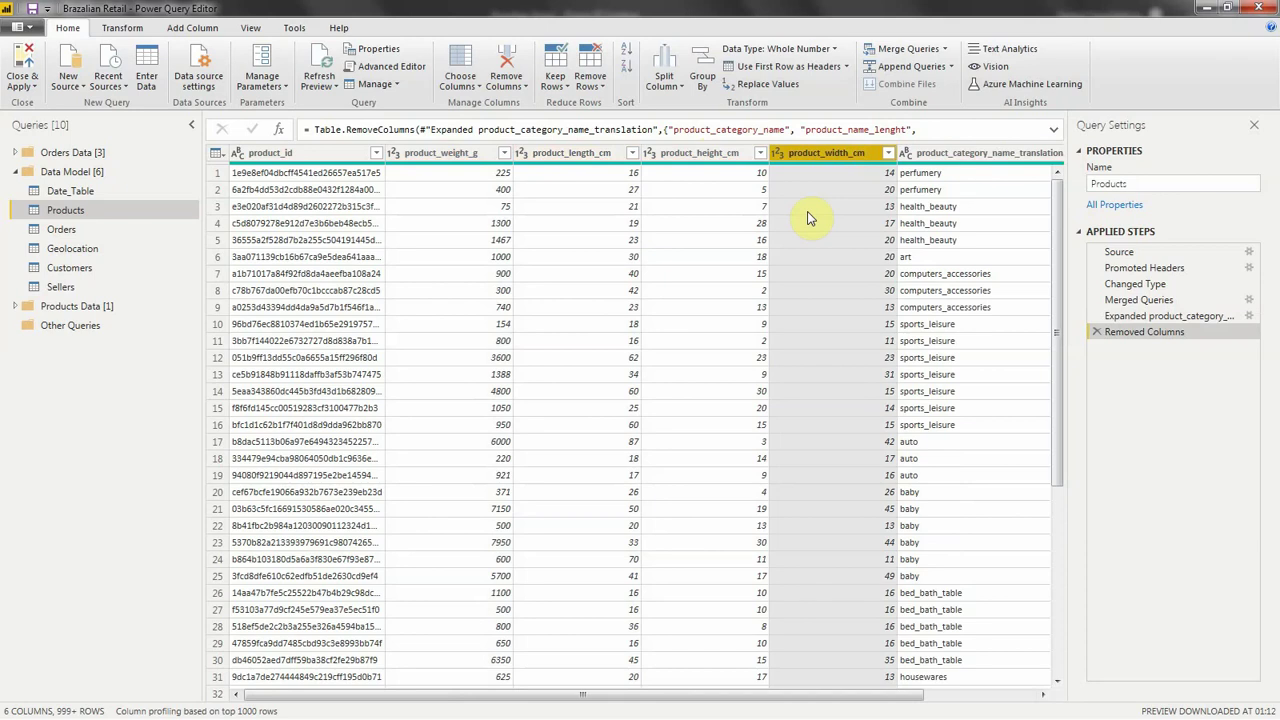
{"action": "left_click", "coordinate": [580, 155]}
{"action": "left_click", "coordinate": [690, 152], "text": "ctrl"}
{"action": "left_click", "coordinate": [826, 152], "text": "ctrl"}
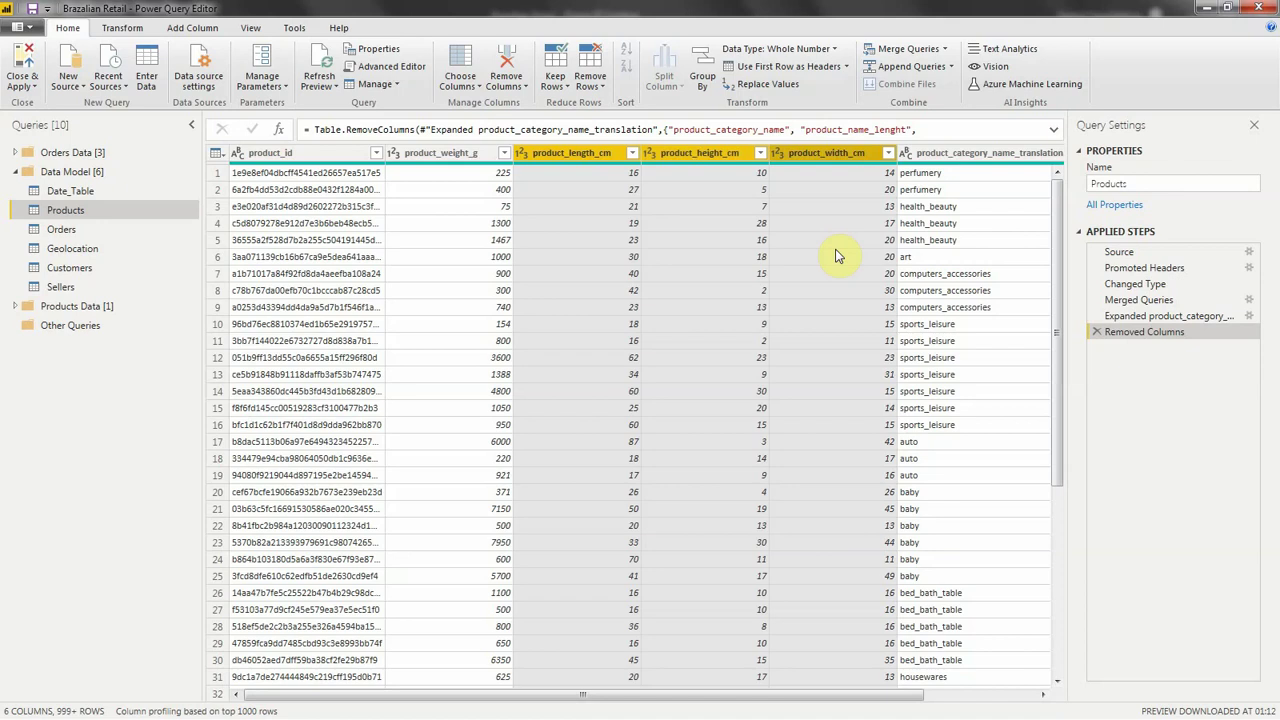
{"action": "left_click", "coordinate": [418, 152]}
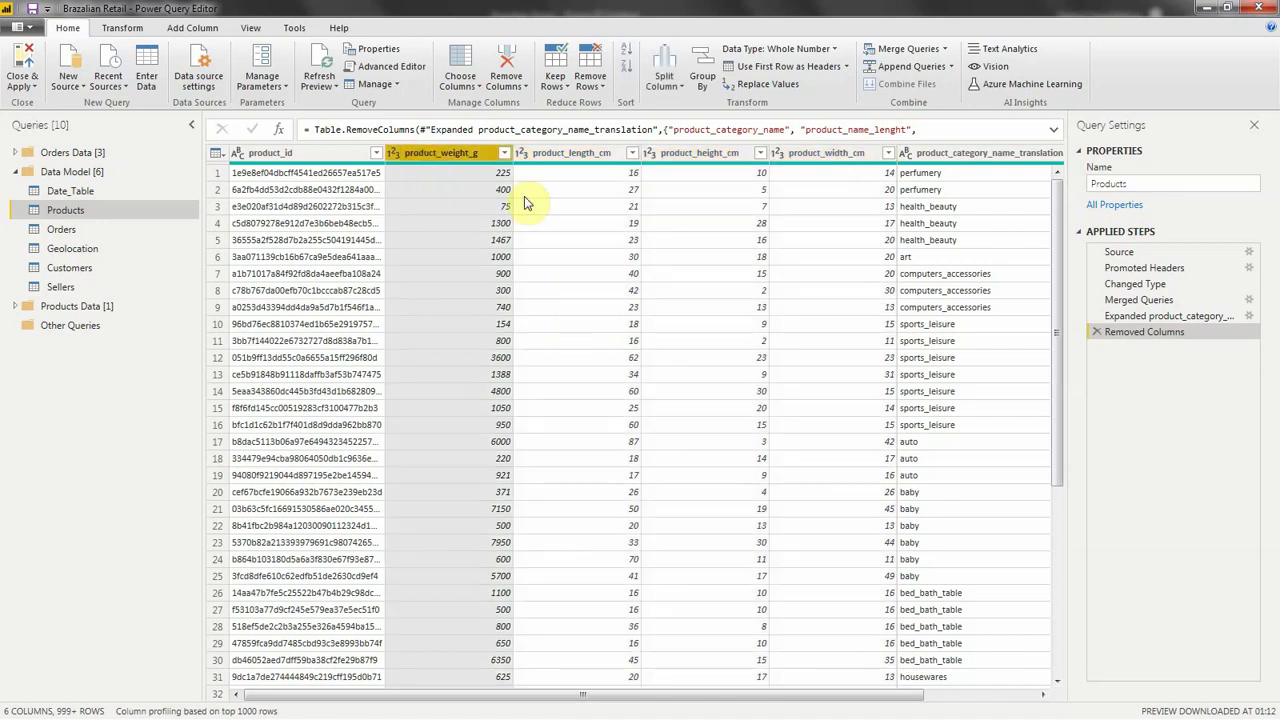
{"action": "left_click", "coordinate": [565, 155]}
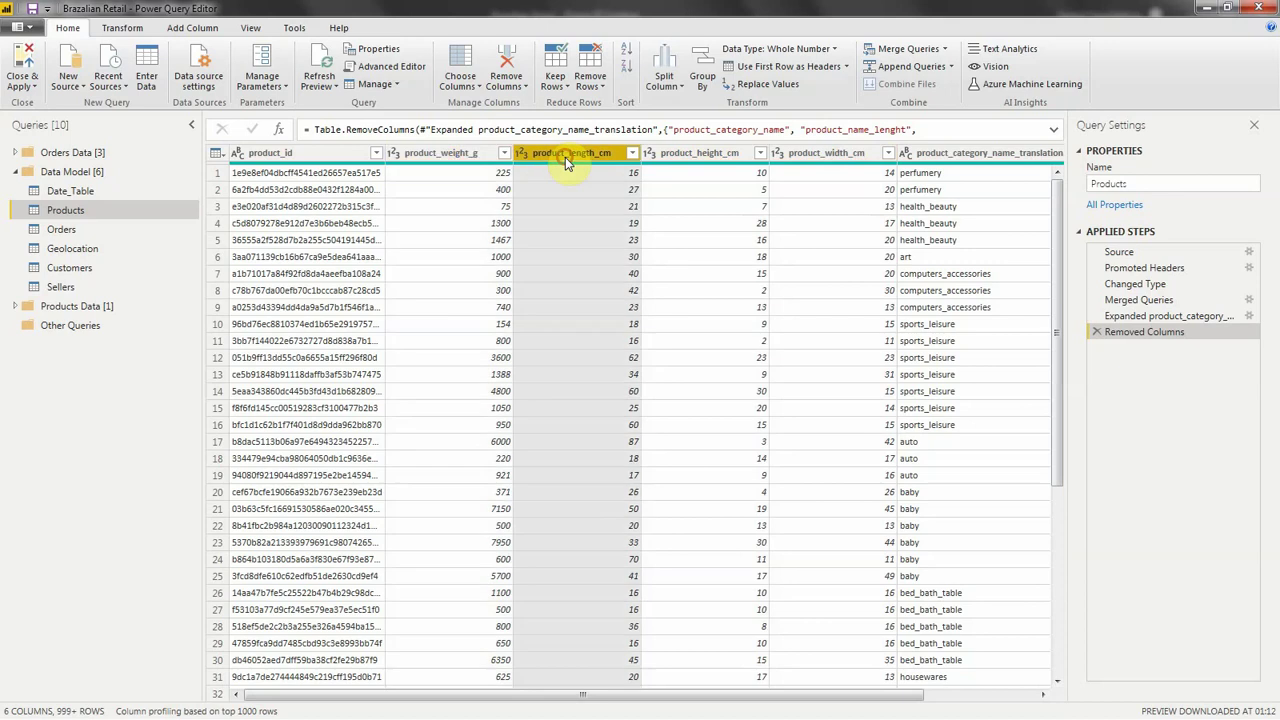
{"action": "left_click", "coordinate": [671, 155]}
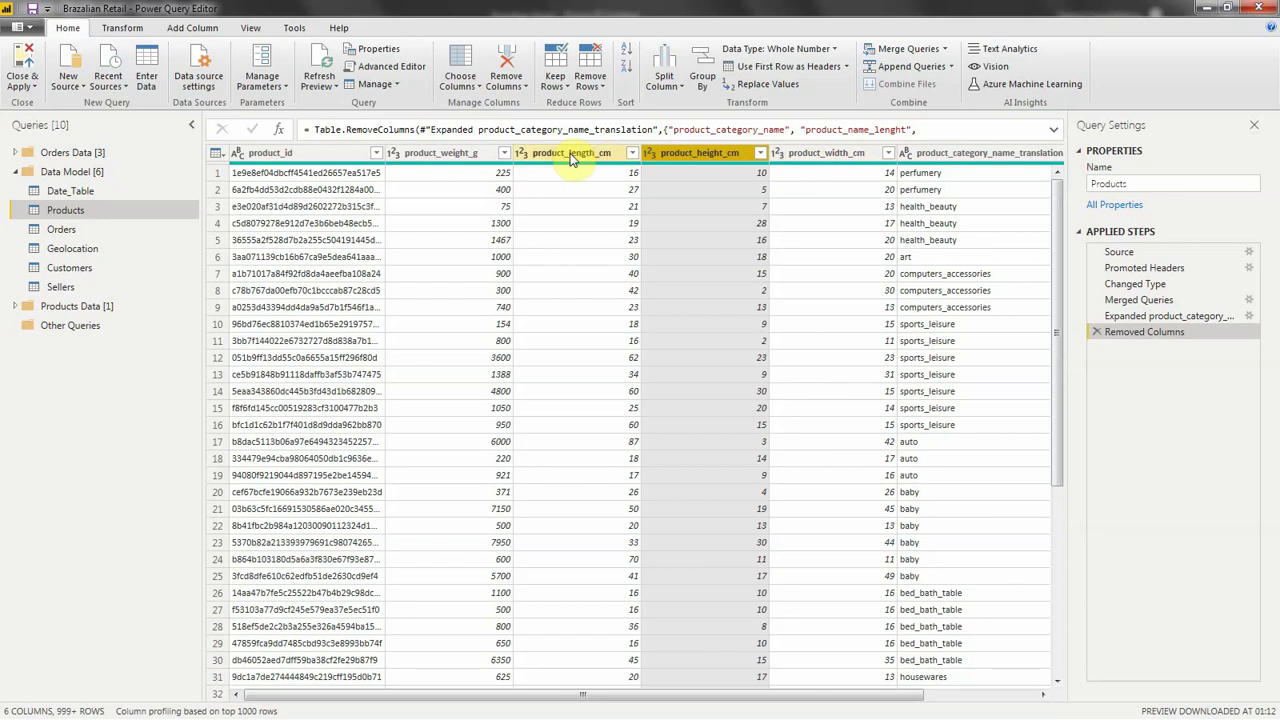
Step: Rename the product_weight_g column to Weight and the English category translation column to Product Category
{"action": "double_click", "coordinate": [469, 155]}
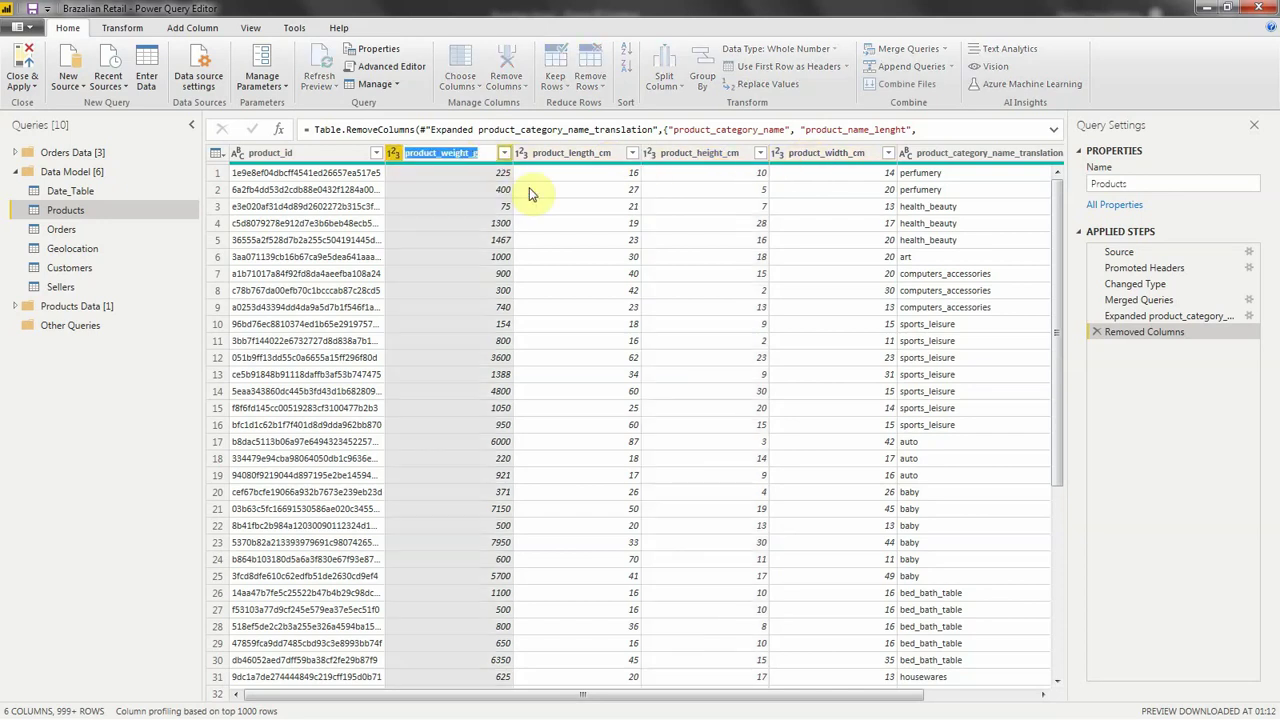
{"action": "type", "text": "Weight"}
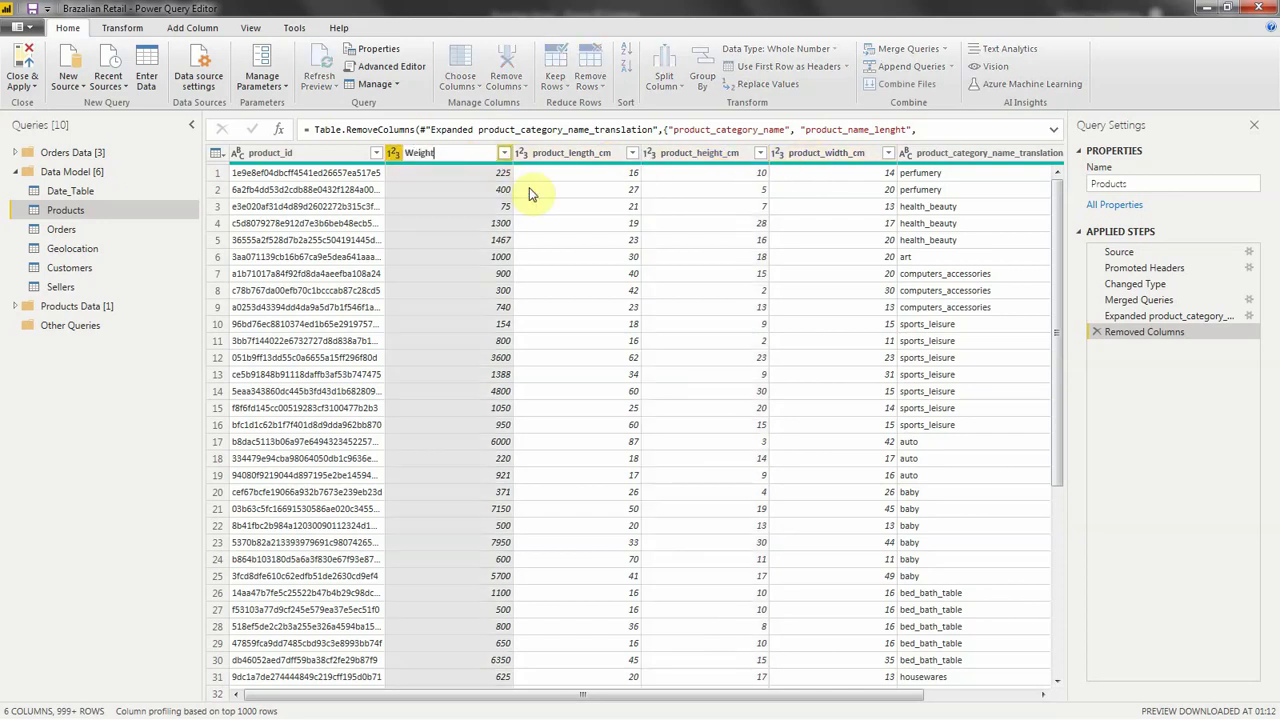
{"action": "key", "text": "Return"}
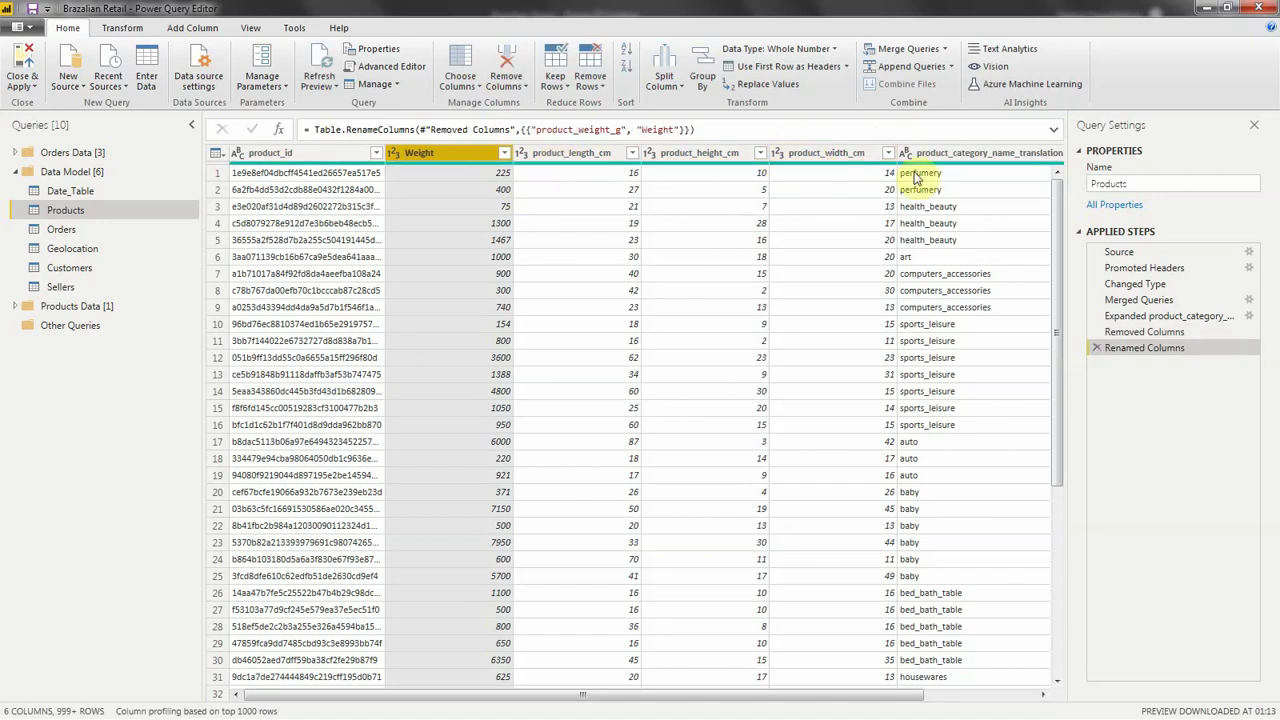
{"action": "left_click", "coordinate": [996, 156]}
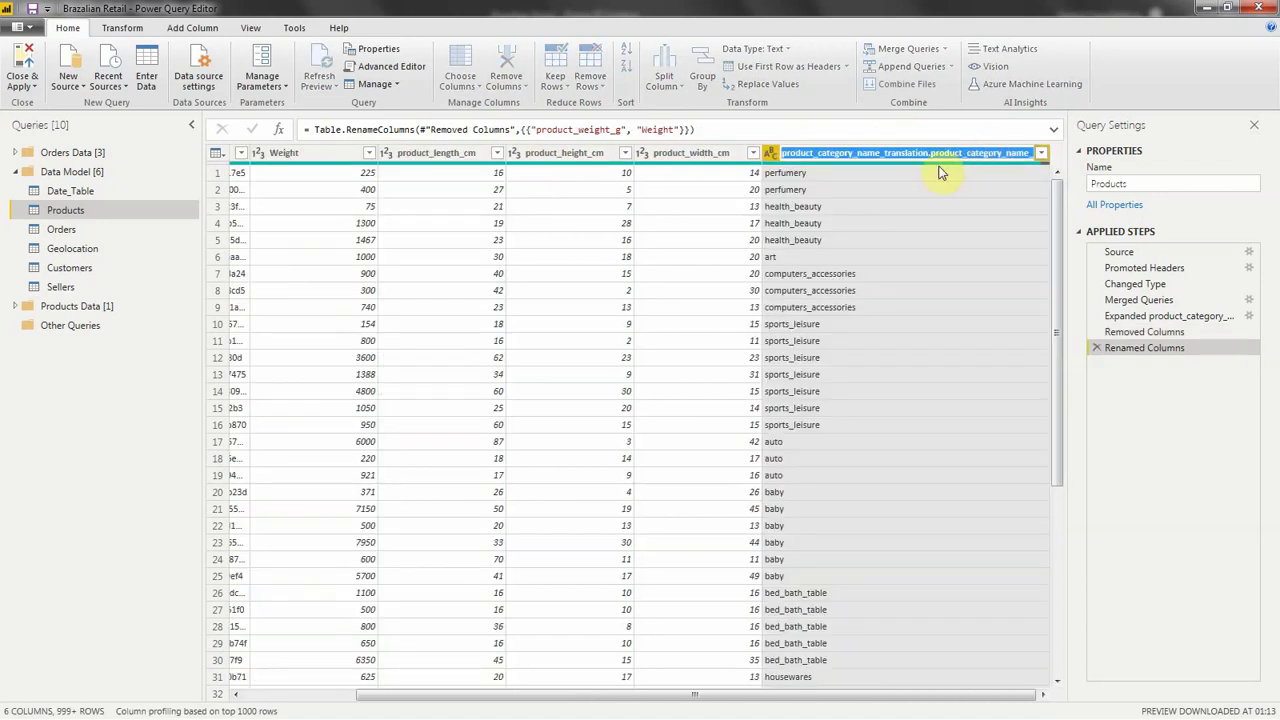
{"action": "type", "text": "Pro"}
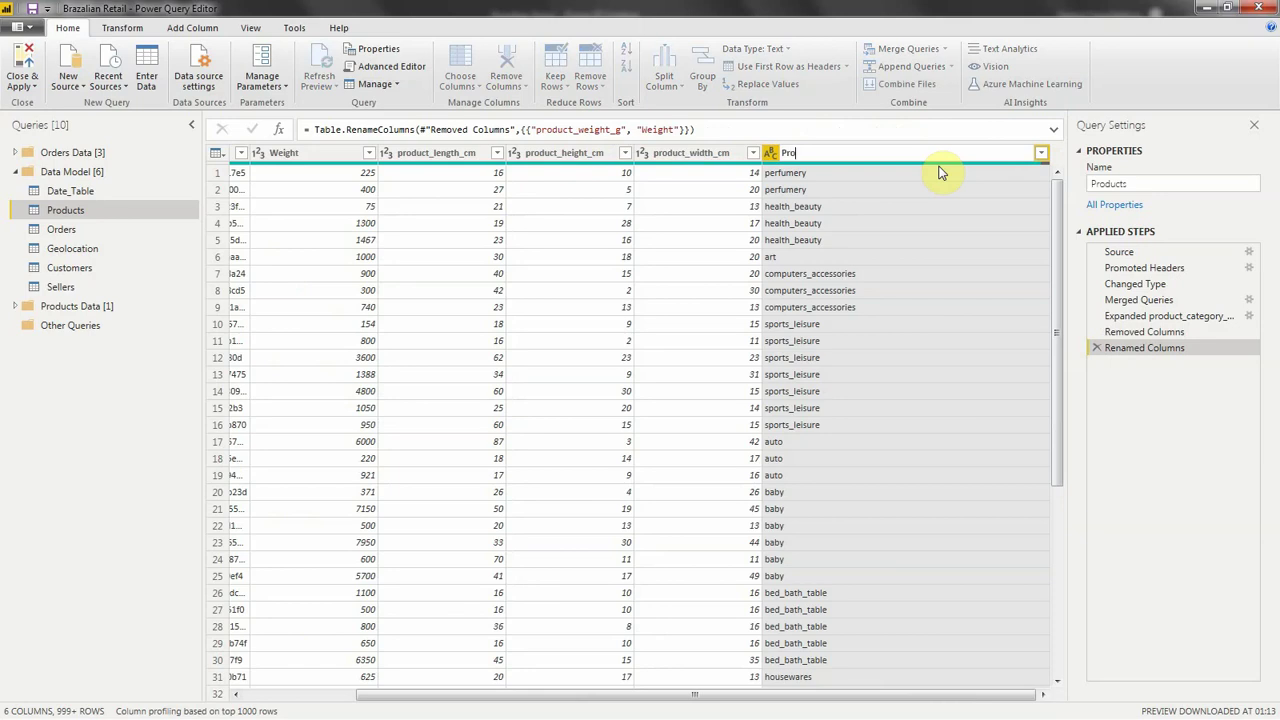
{"action": "type", "text": "duct Category"}
{"action": "left_click", "coordinate": [1153, 397]}
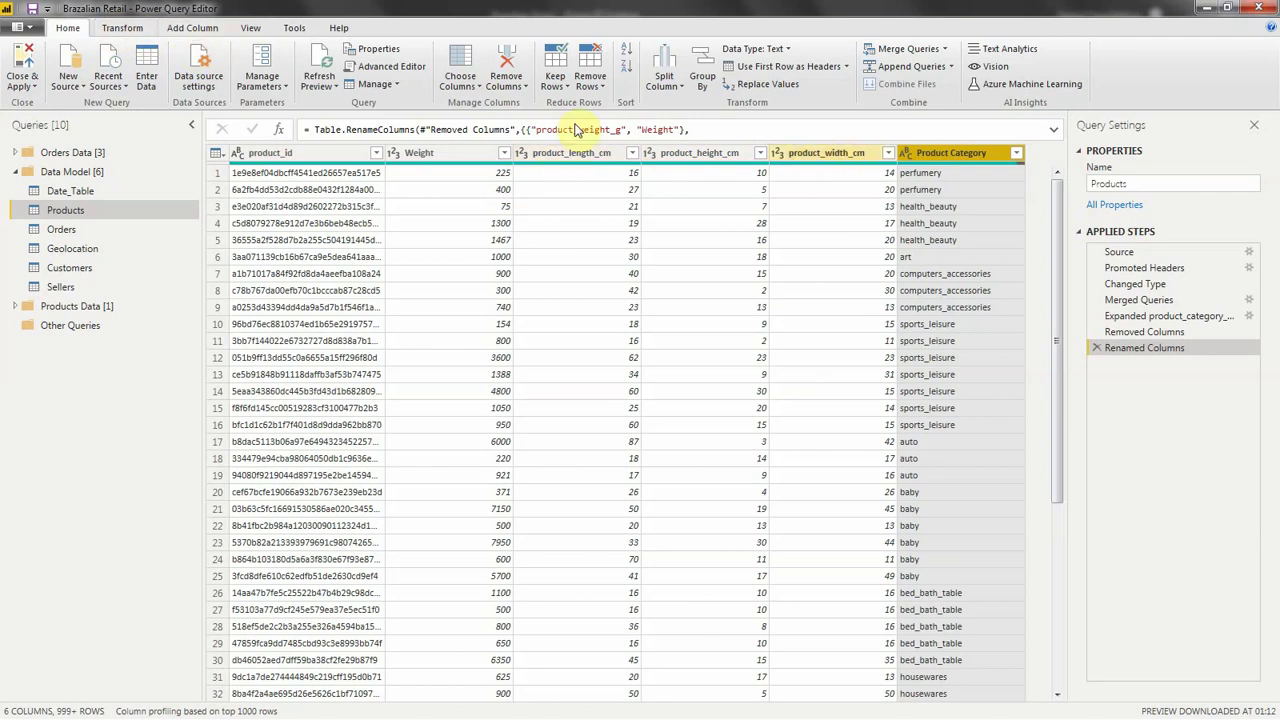
Step: Add a custom column named Volume with the formula [product_length_cm]*[product_height_cm]*[product_width_cm]
{"action": "left_click", "coordinate": [195, 28]}
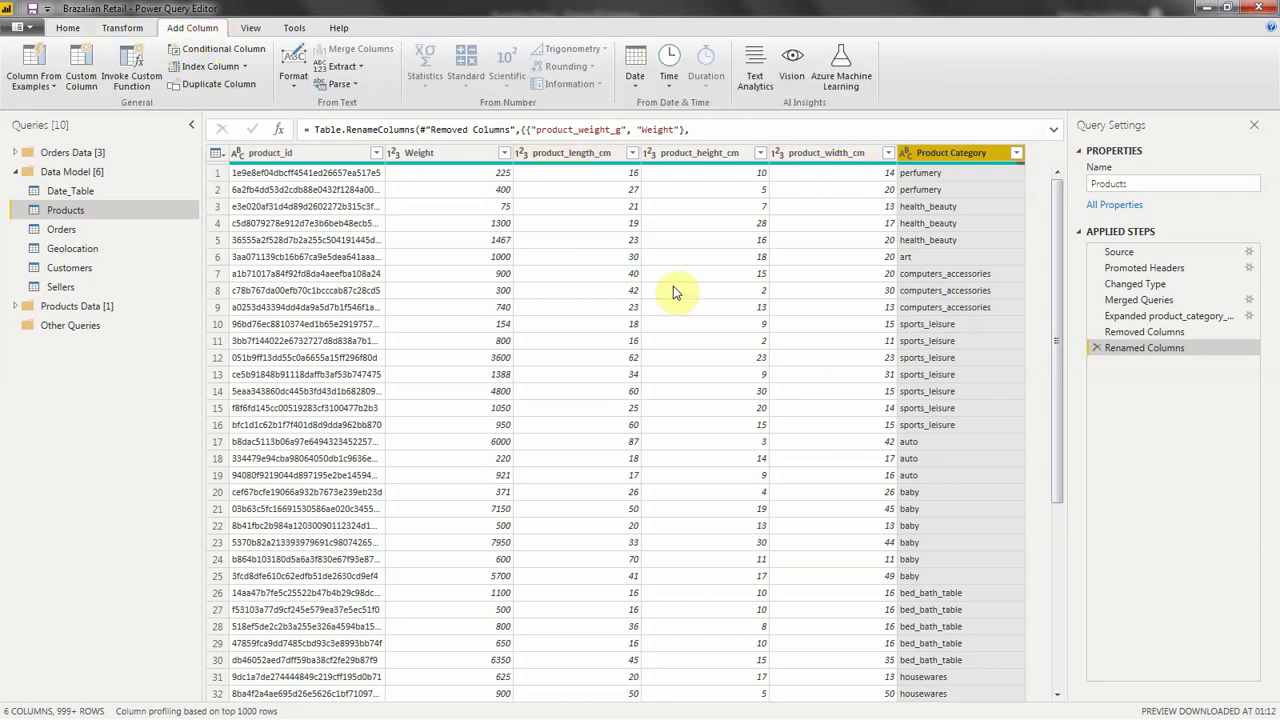
{"action": "left_click", "coordinate": [85, 65]}
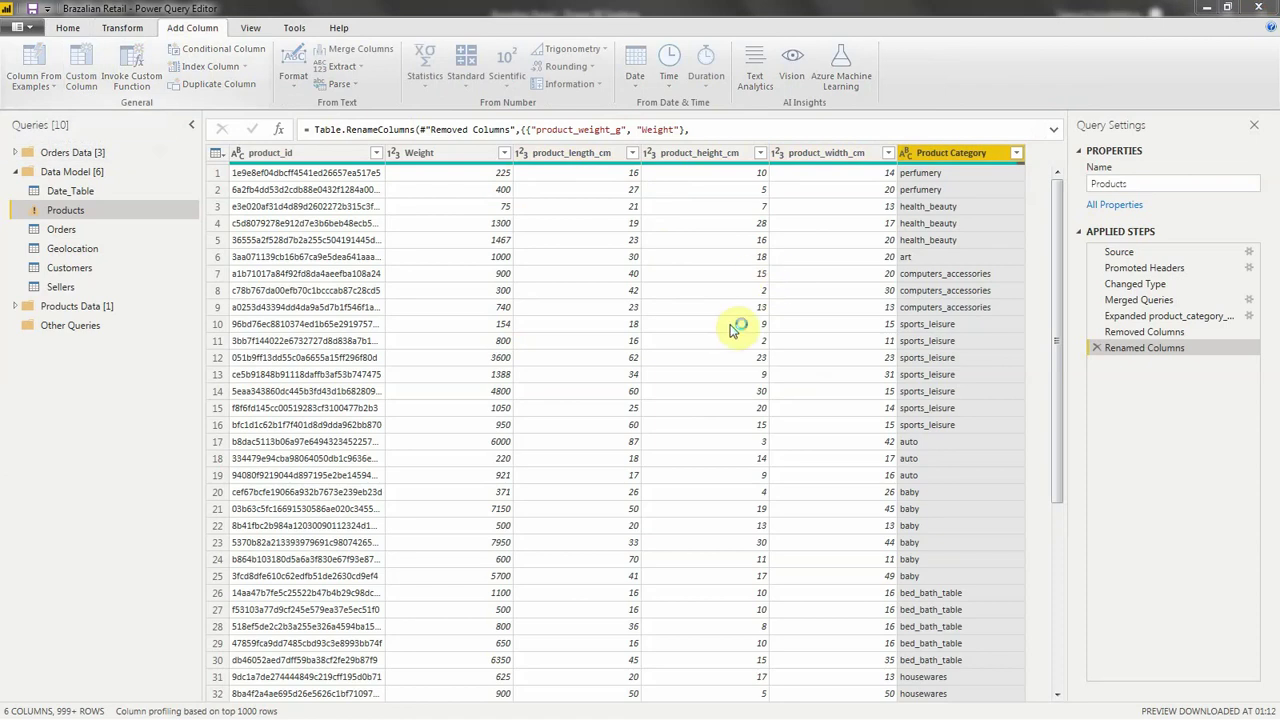
{"action": "double_click", "coordinate": [488, 281]}
{"action": "type", "text": "V"}
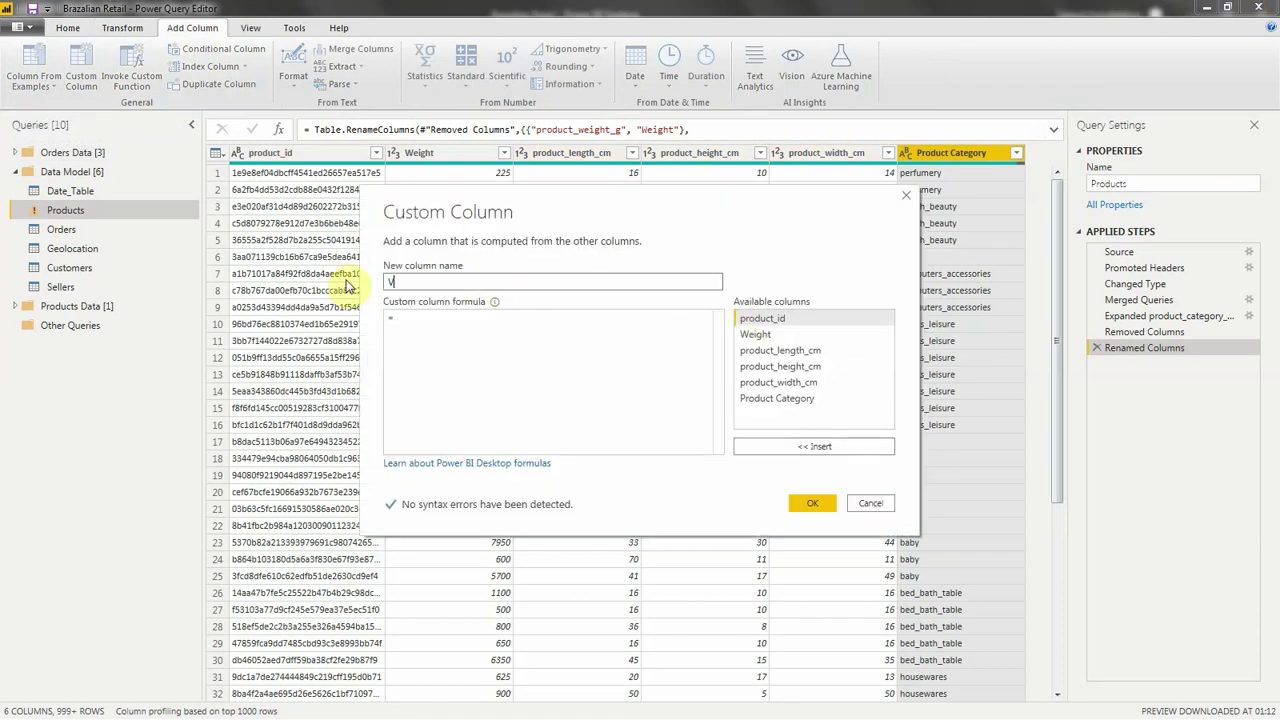
{"action": "type", "text": "olume"}
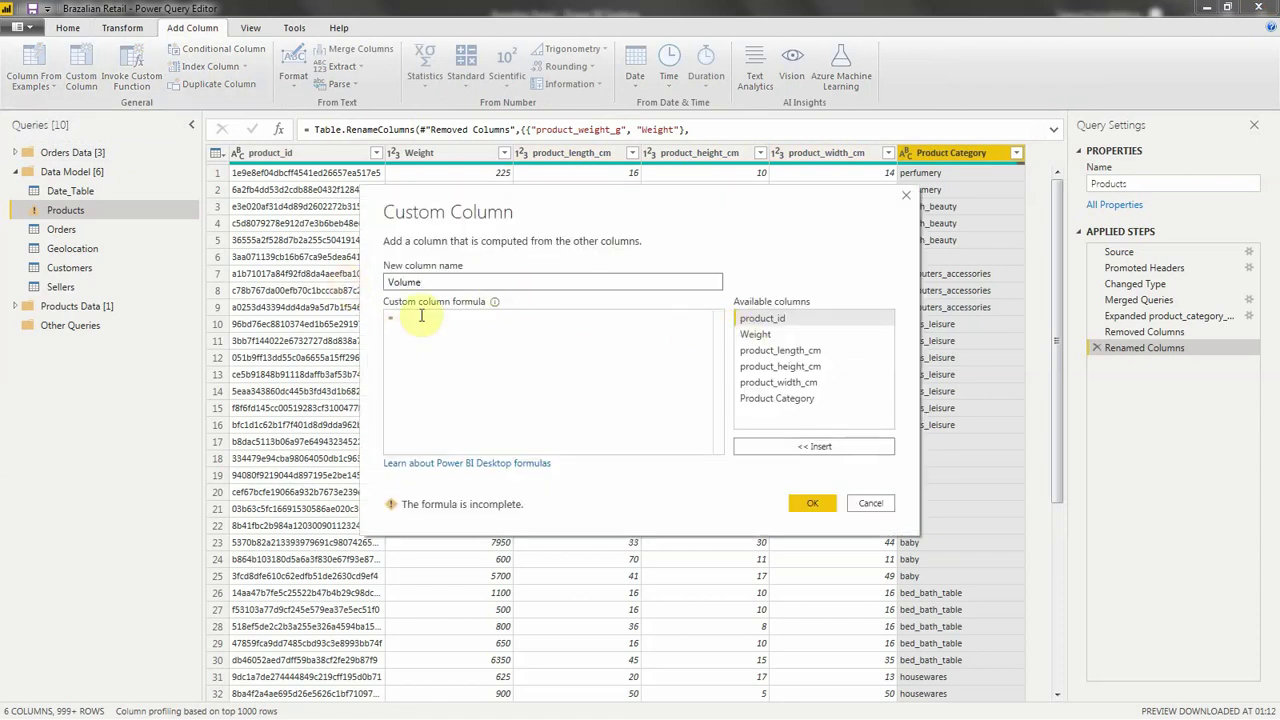
{"action": "left_click", "coordinate": [427, 315]}
{"action": "double_click", "coordinate": [811, 354]}
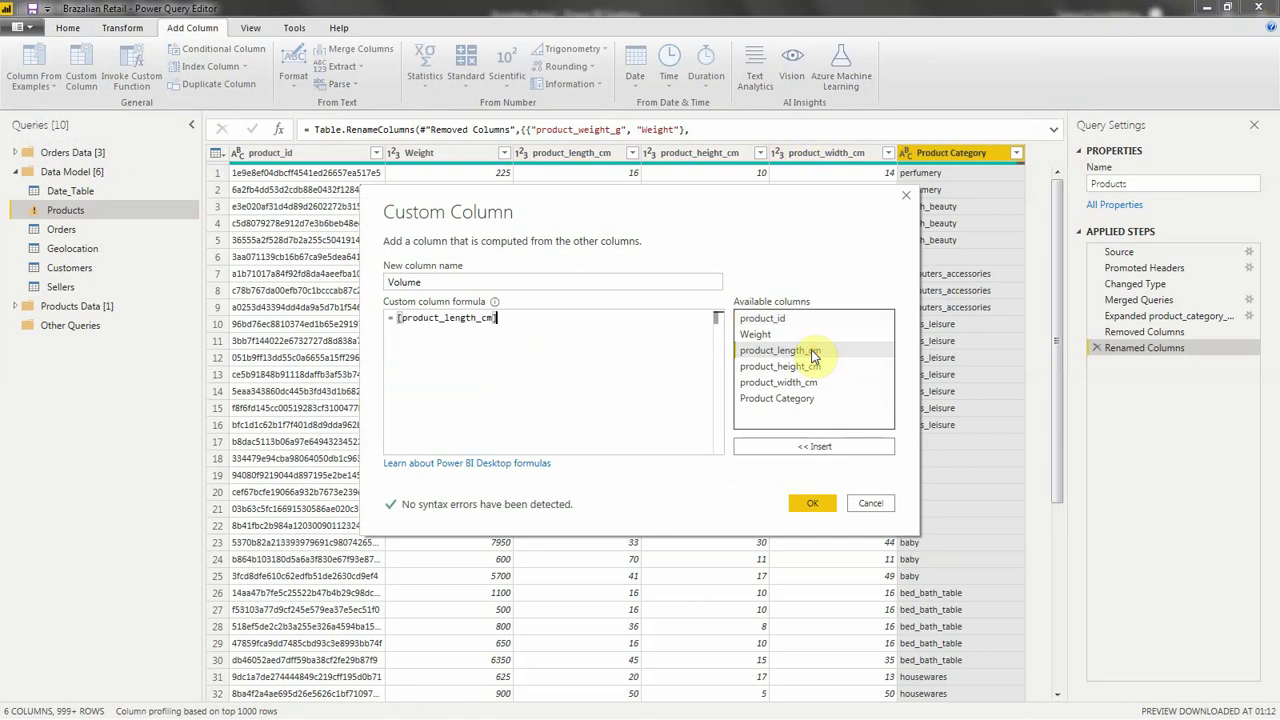
{"action": "type", "text": "*"}
{"action": "double_click", "coordinate": [813, 366]}
{"action": "type", "text": "*"}
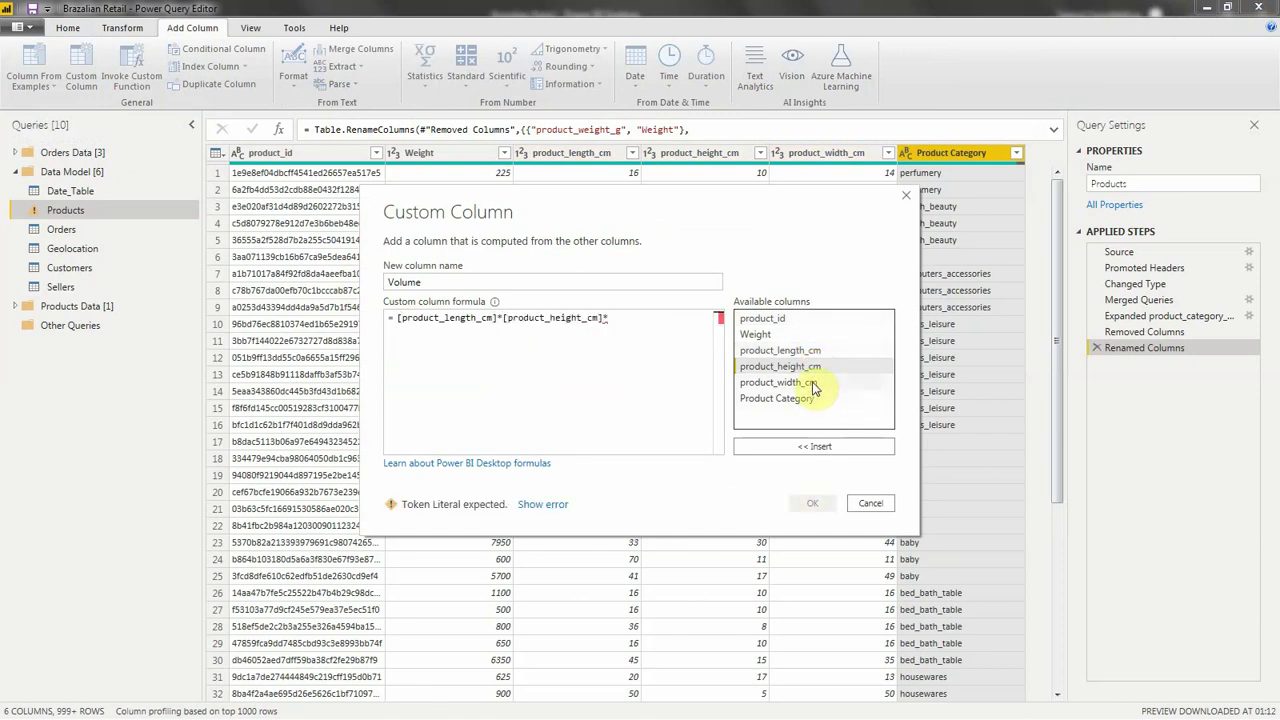
{"action": "double_click", "coordinate": [812, 384]}
{"action": "left_click", "coordinate": [815, 503]}
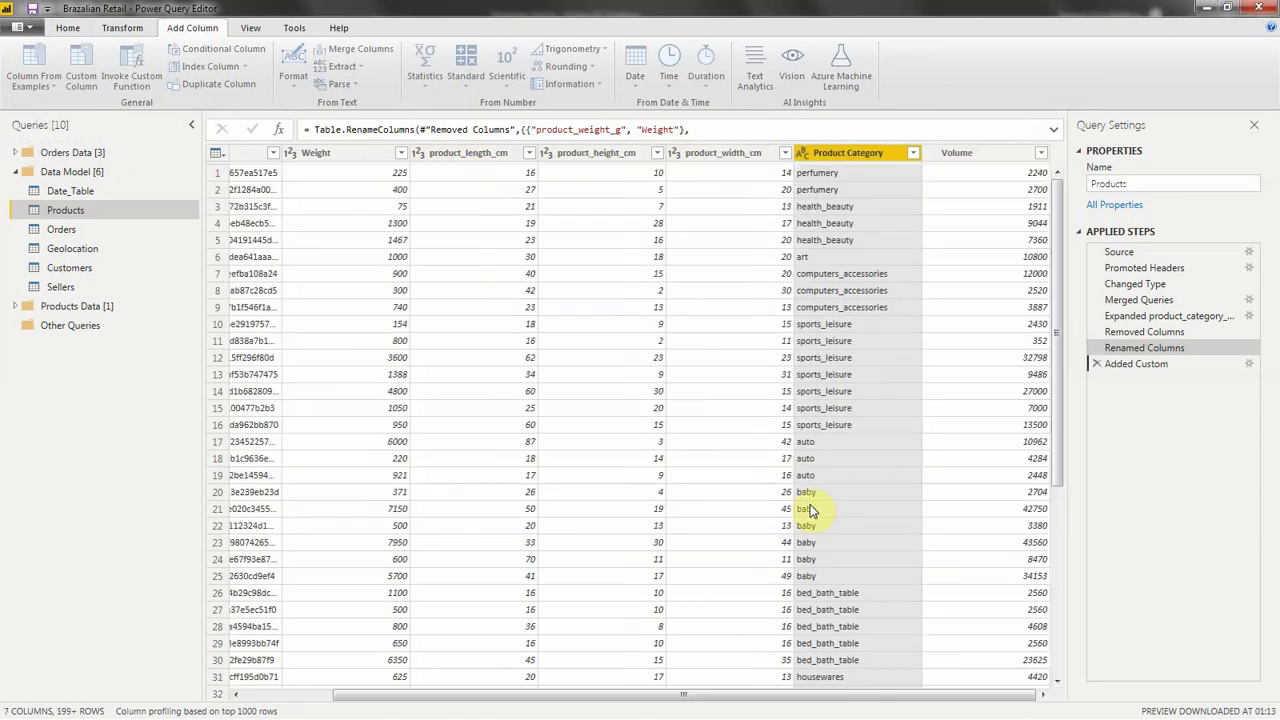
Step: Change the data type of the Volume column in the Products query to Whole Number
{"action": "left_click", "coordinate": [930, 152]}
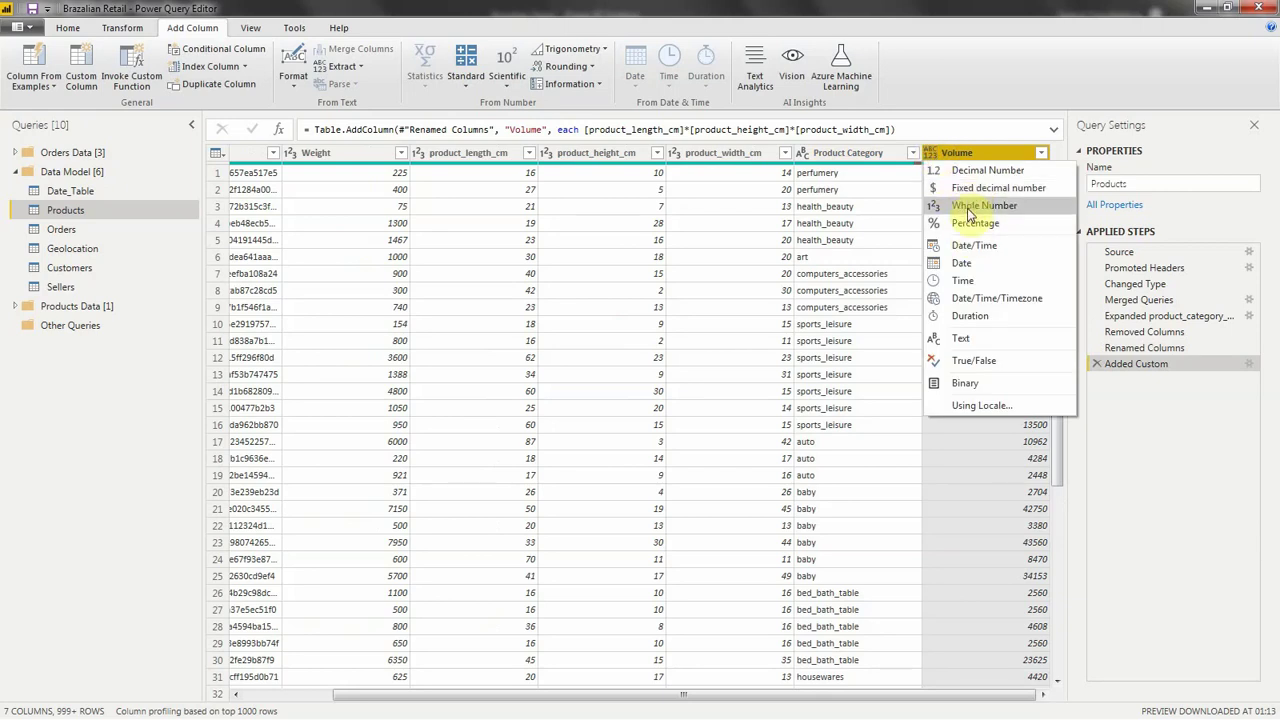
{"action": "left_click", "coordinate": [968, 206]}
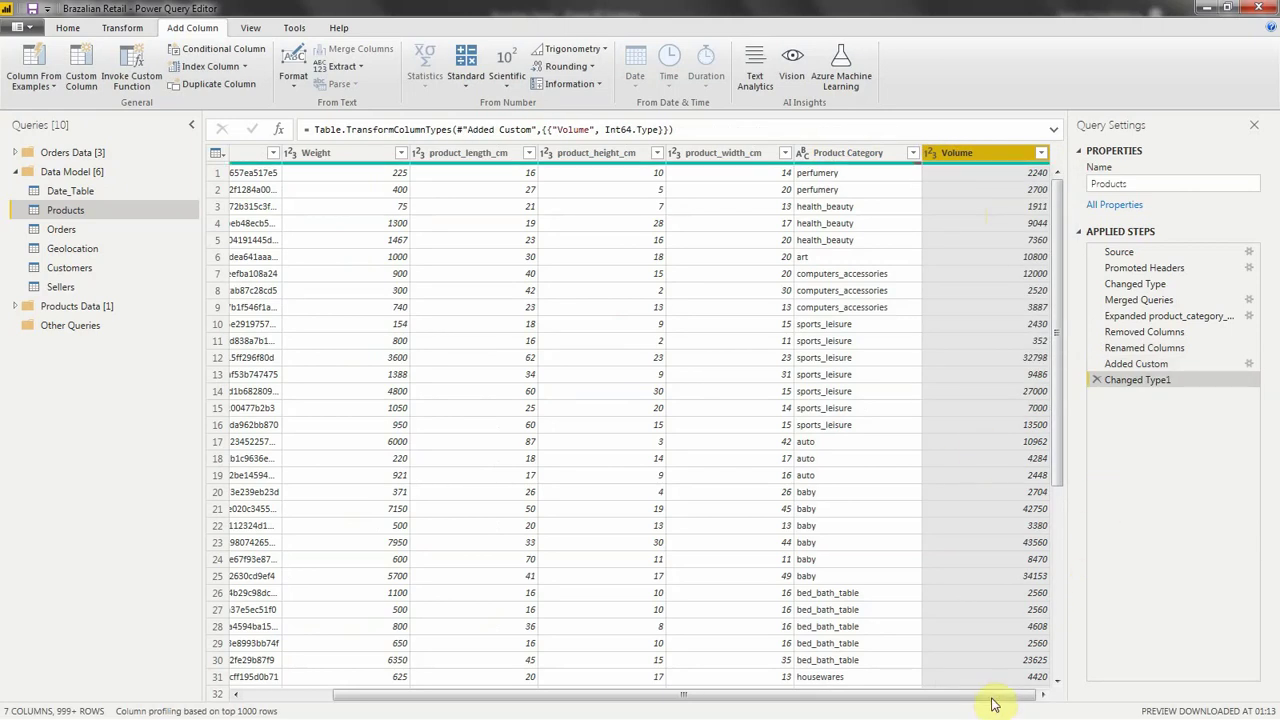
{"action": "left_click_drag", "start_coordinate": [992, 705], "coordinate": [851, 700]}
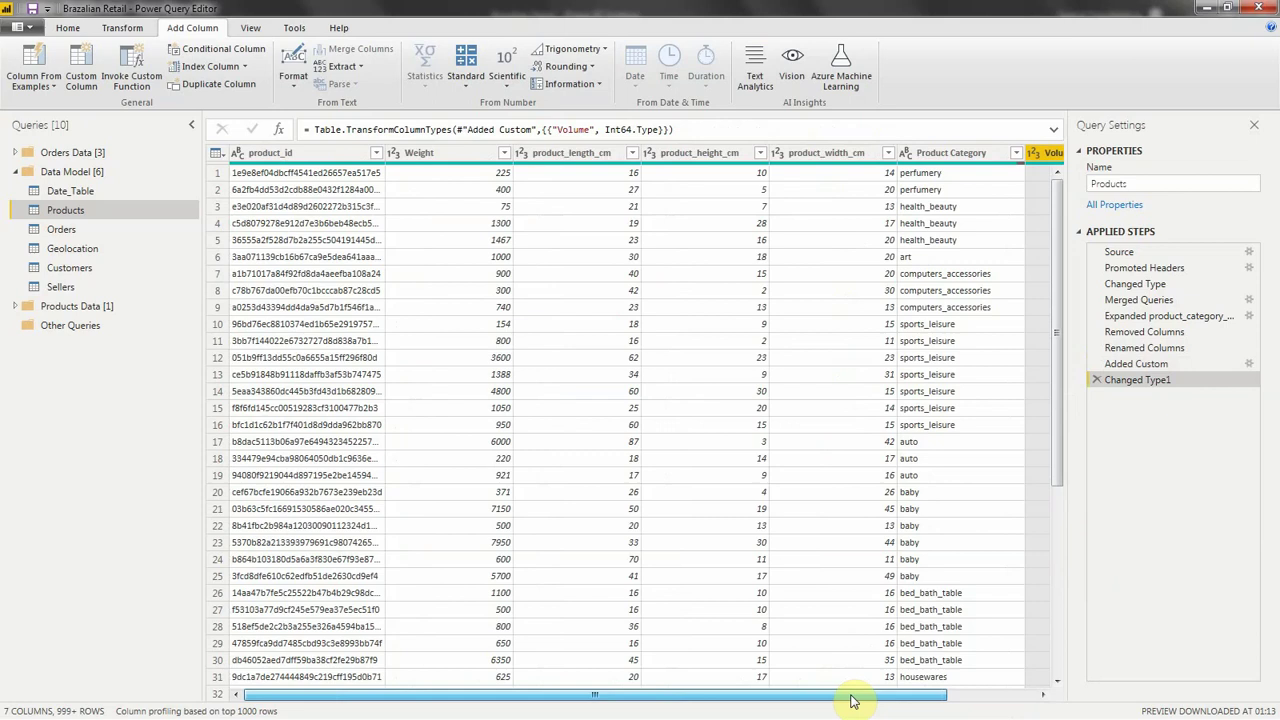
{"action": "left_click", "coordinate": [968, 701]}
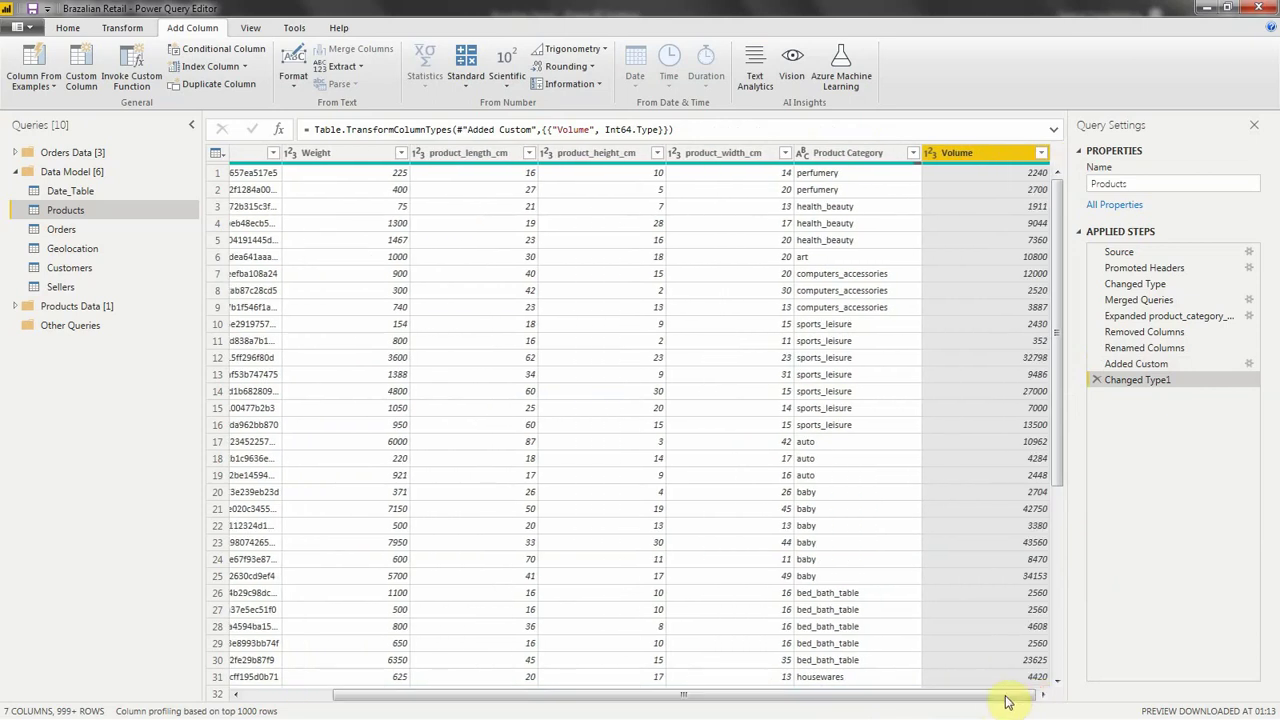
{"action": "left_click_drag", "start_coordinate": [1008, 702], "coordinate": [960, 697]}
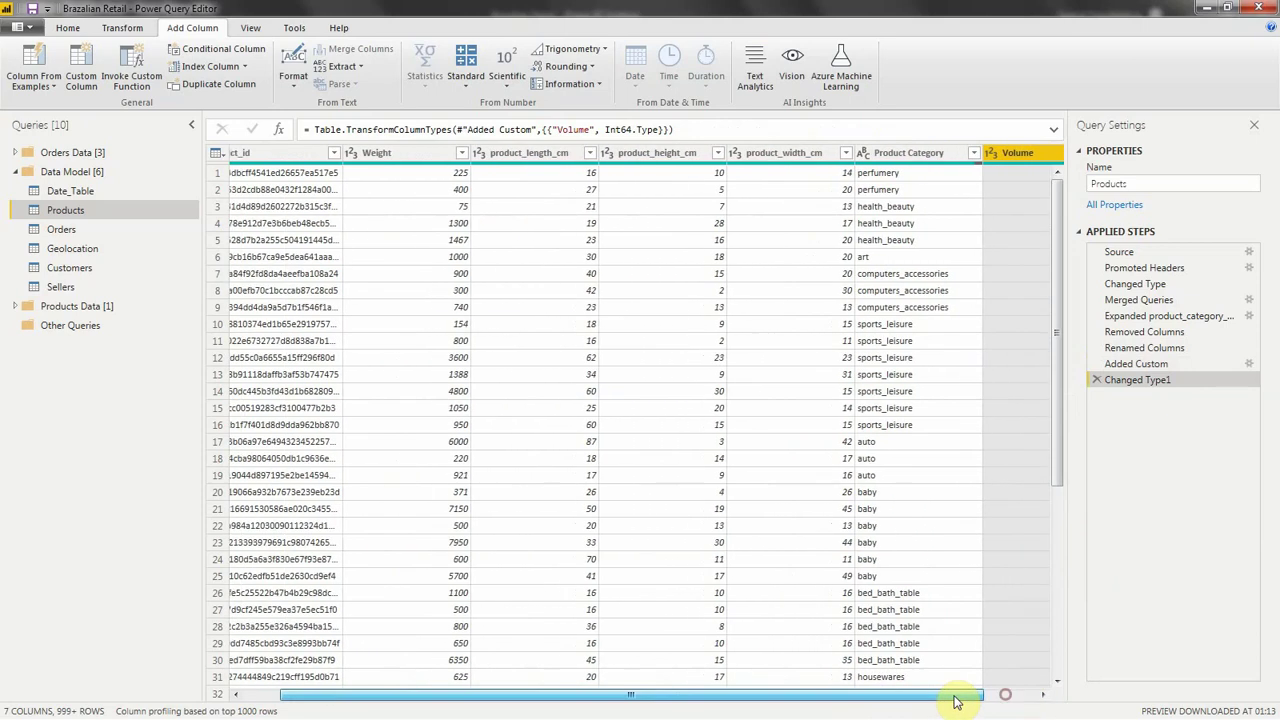
Step: In the Orders query, rename the order_status column to Order Status
{"action": "left_click", "coordinate": [80, 229]}
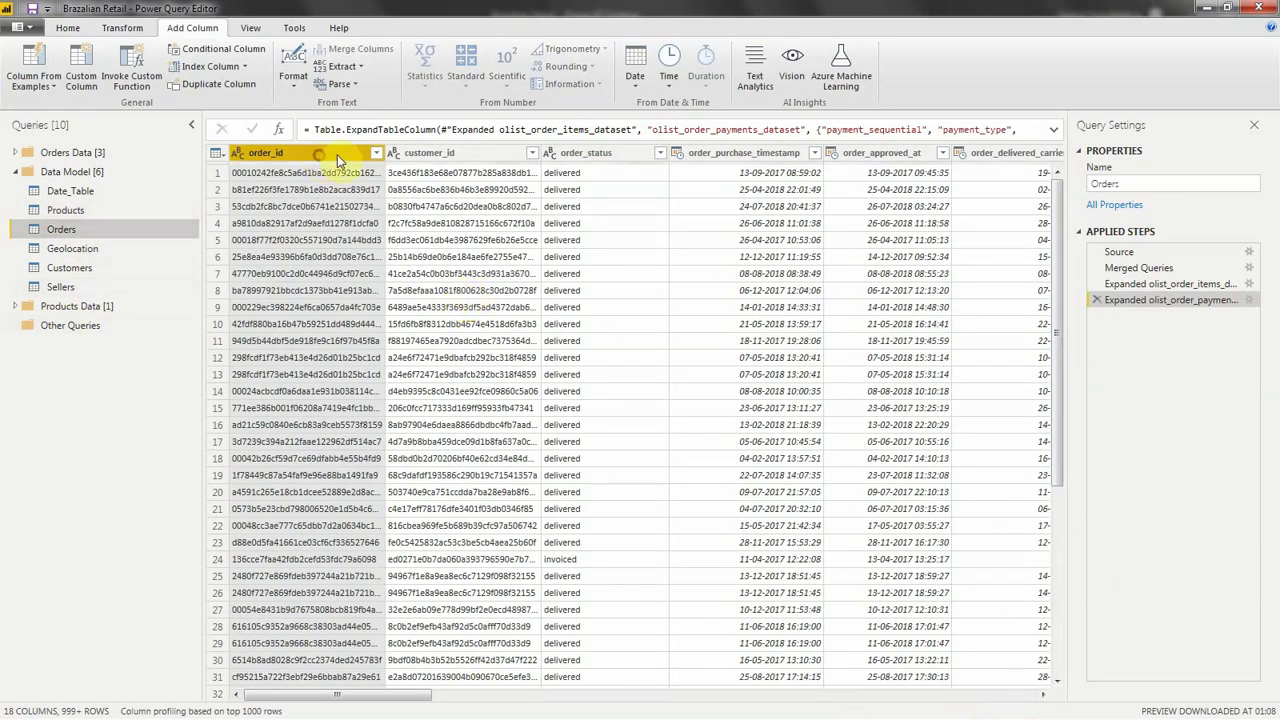
{"action": "left_click", "coordinate": [460, 153]}
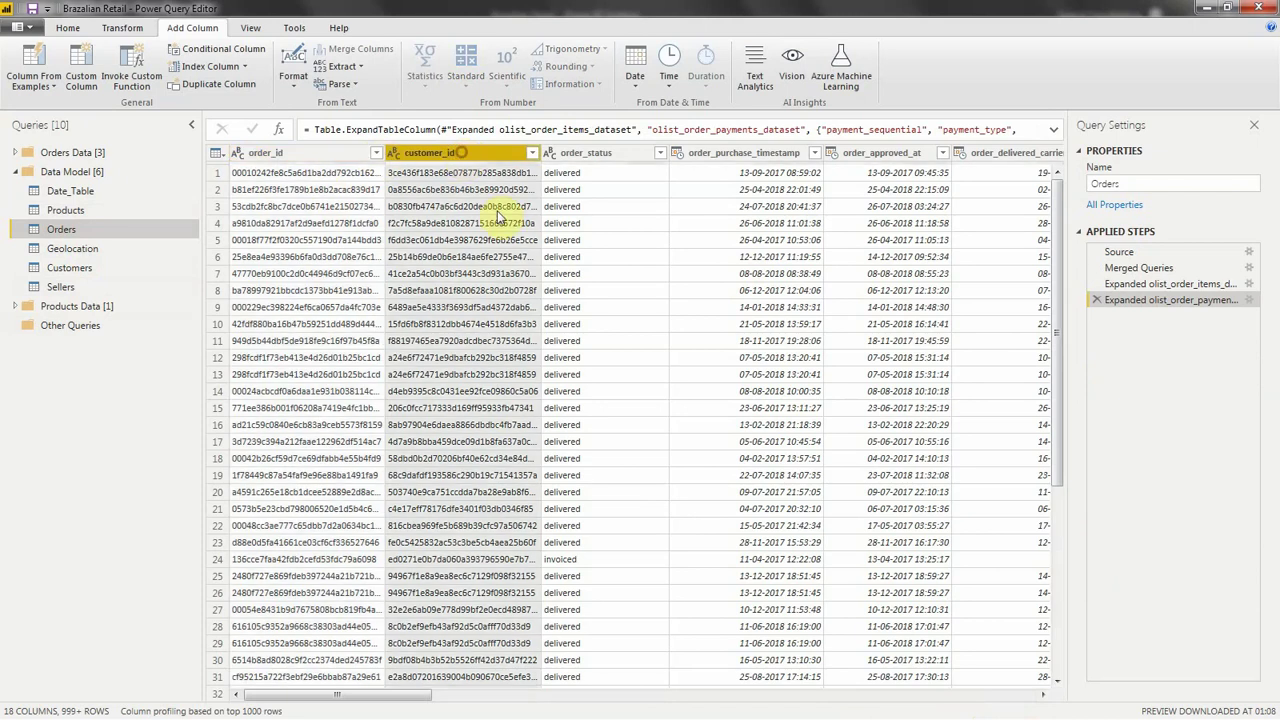
{"action": "left_click", "coordinate": [592, 153]}
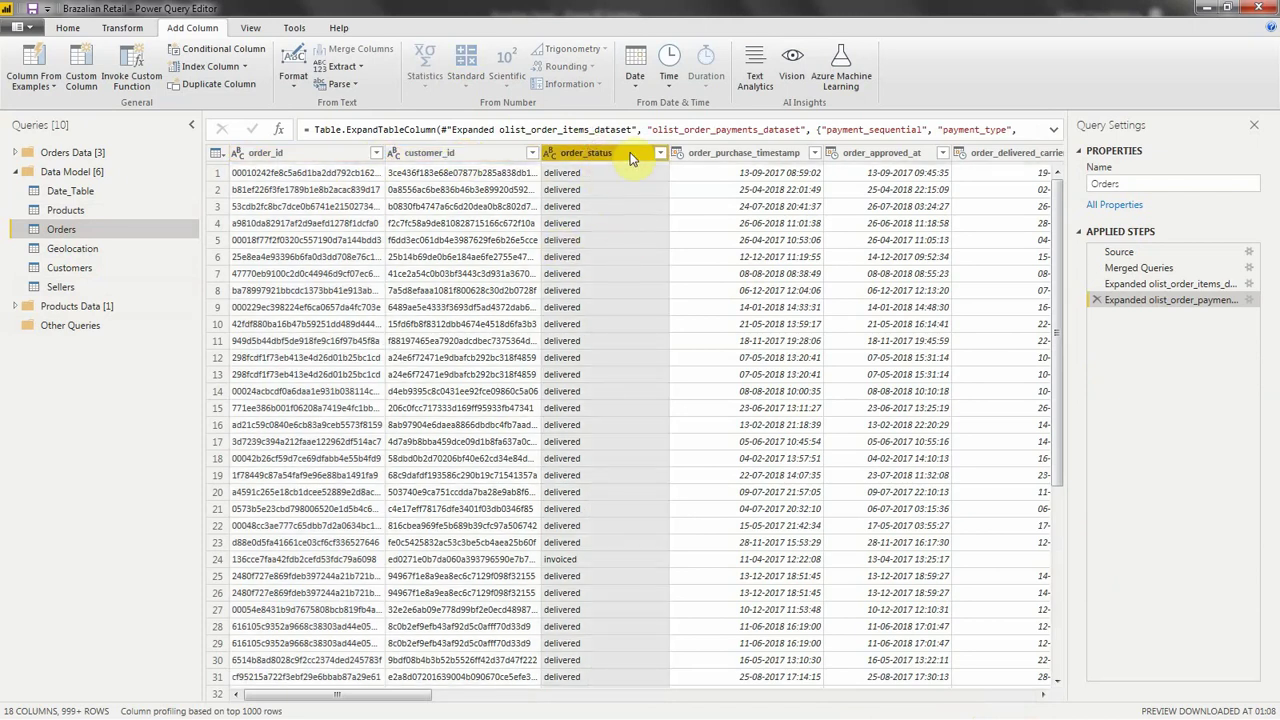
{"action": "double_click", "coordinate": [630, 152]}
{"action": "type", "text": "Ore"}
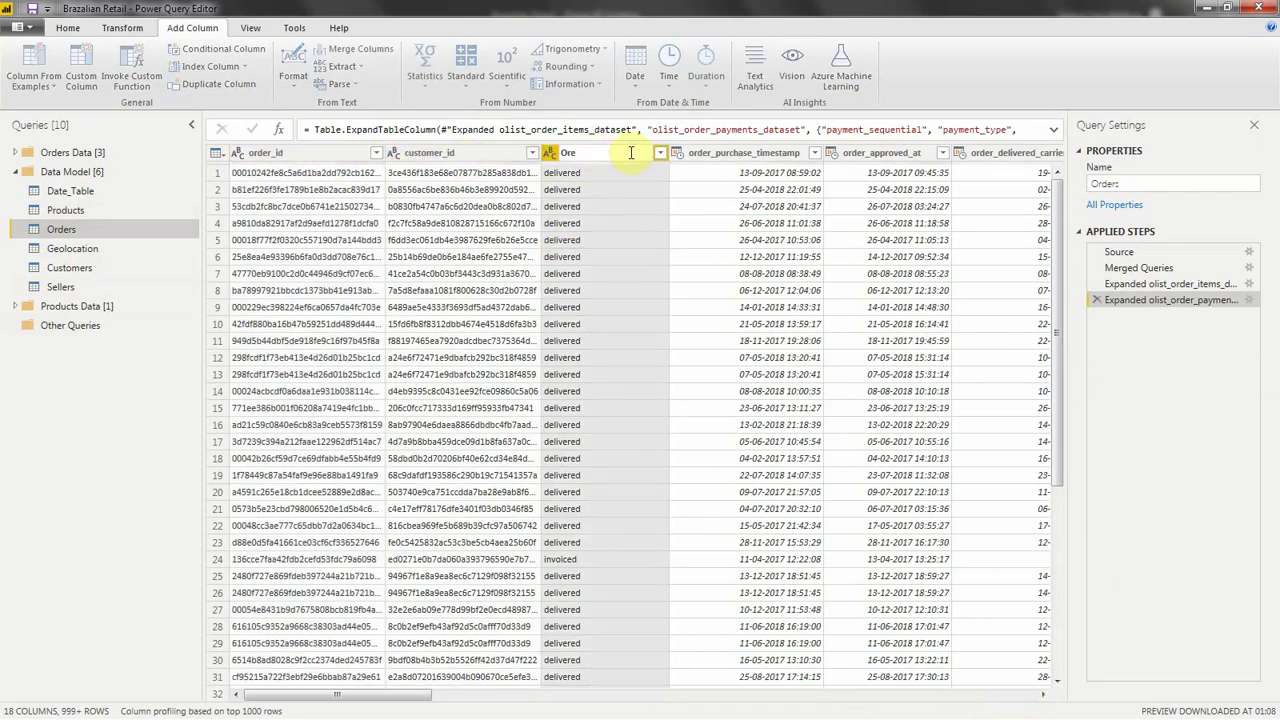
{"action": "type", "text": "er Status"}
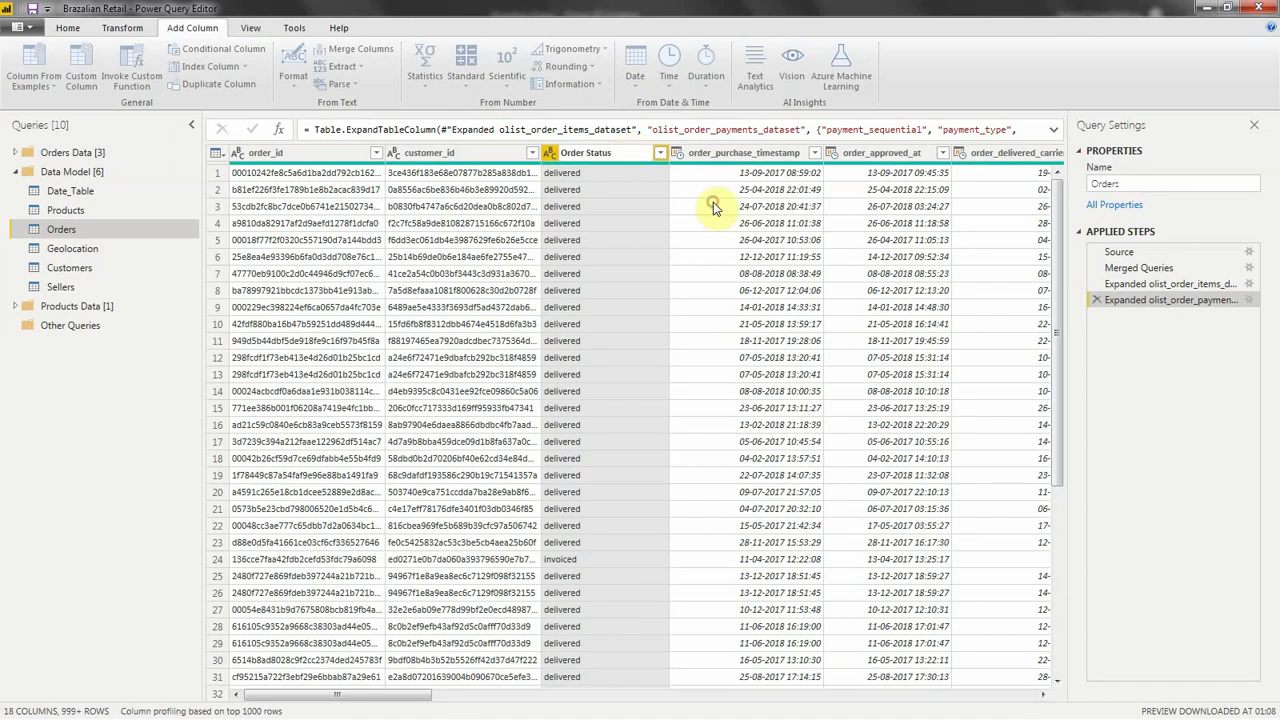
{"action": "key", "text": "Return"}
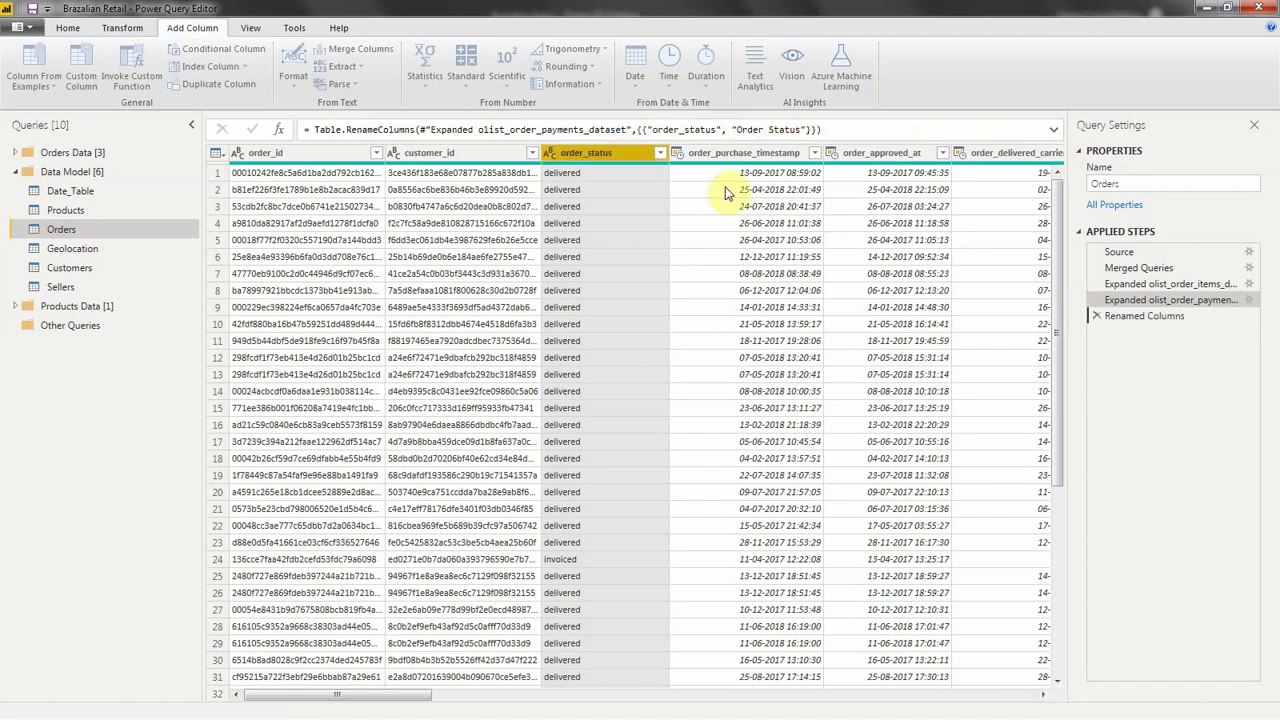
Step: Rename the order_purchase_timestamp column of the Orders query to Purchased Date/Time
{"action": "left_click", "coordinate": [724, 156]}
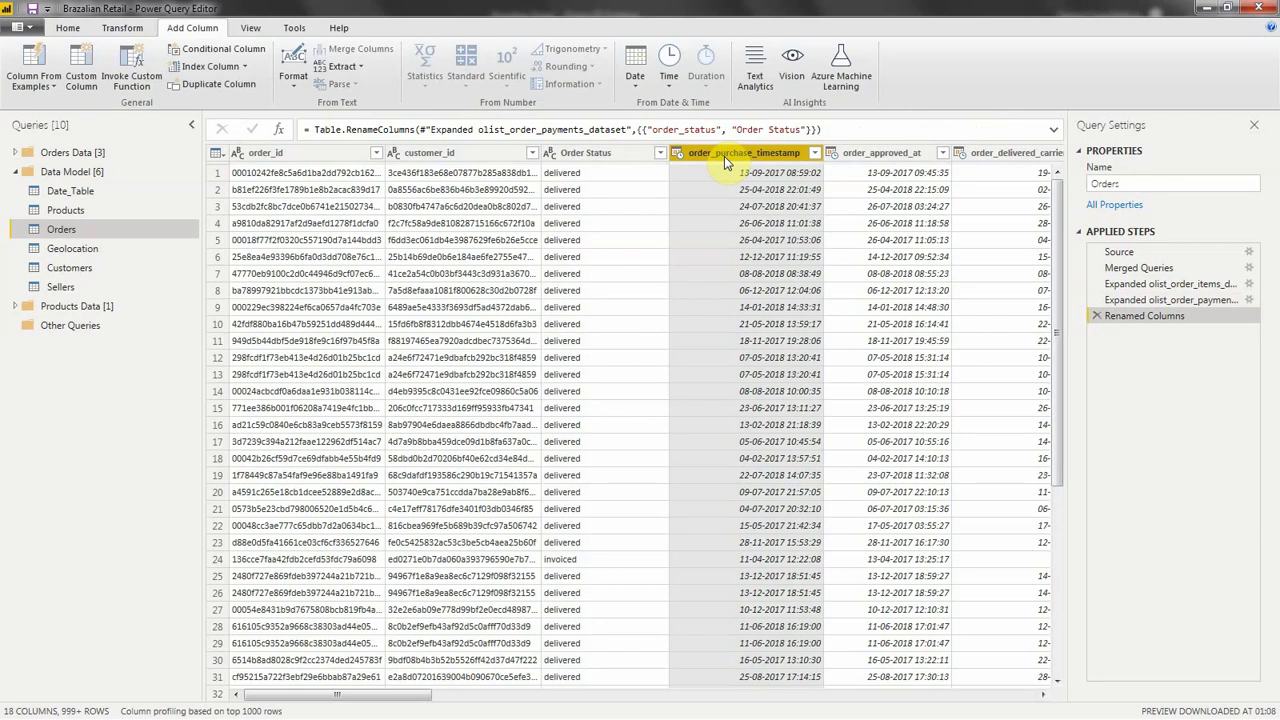
{"action": "double_click", "coordinate": [724, 156]}
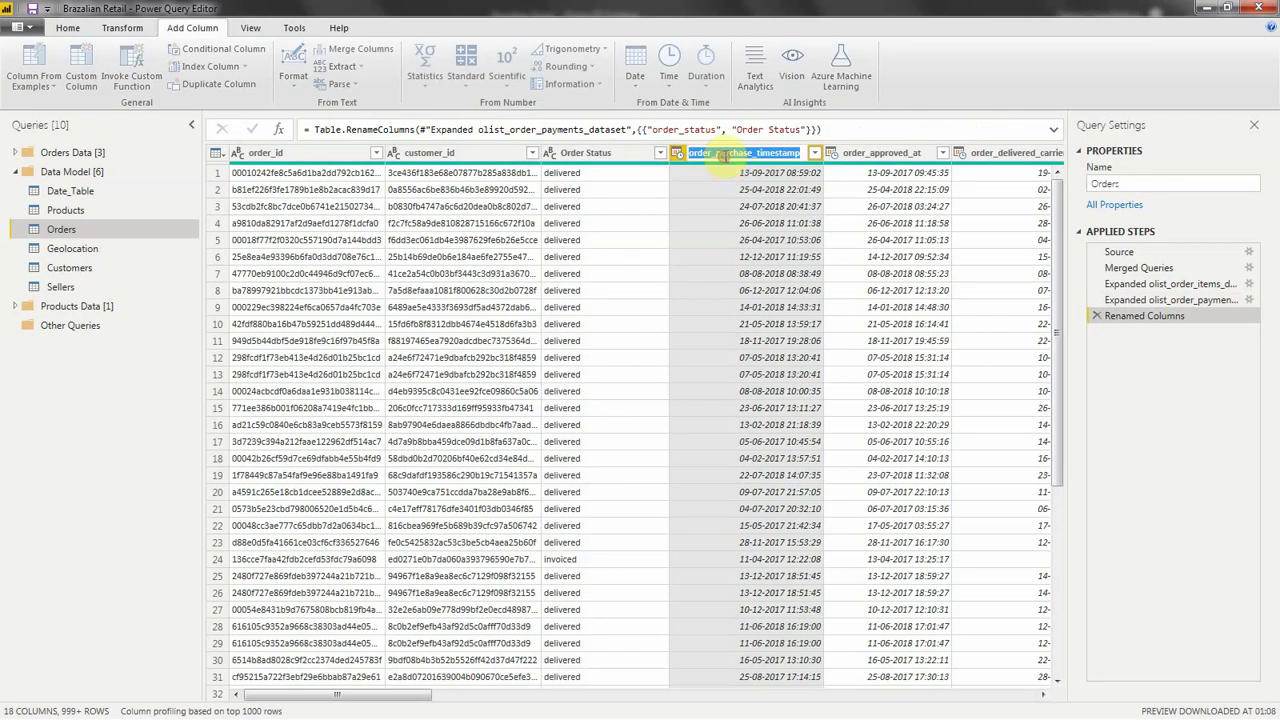
{"action": "type", "text": "P"}
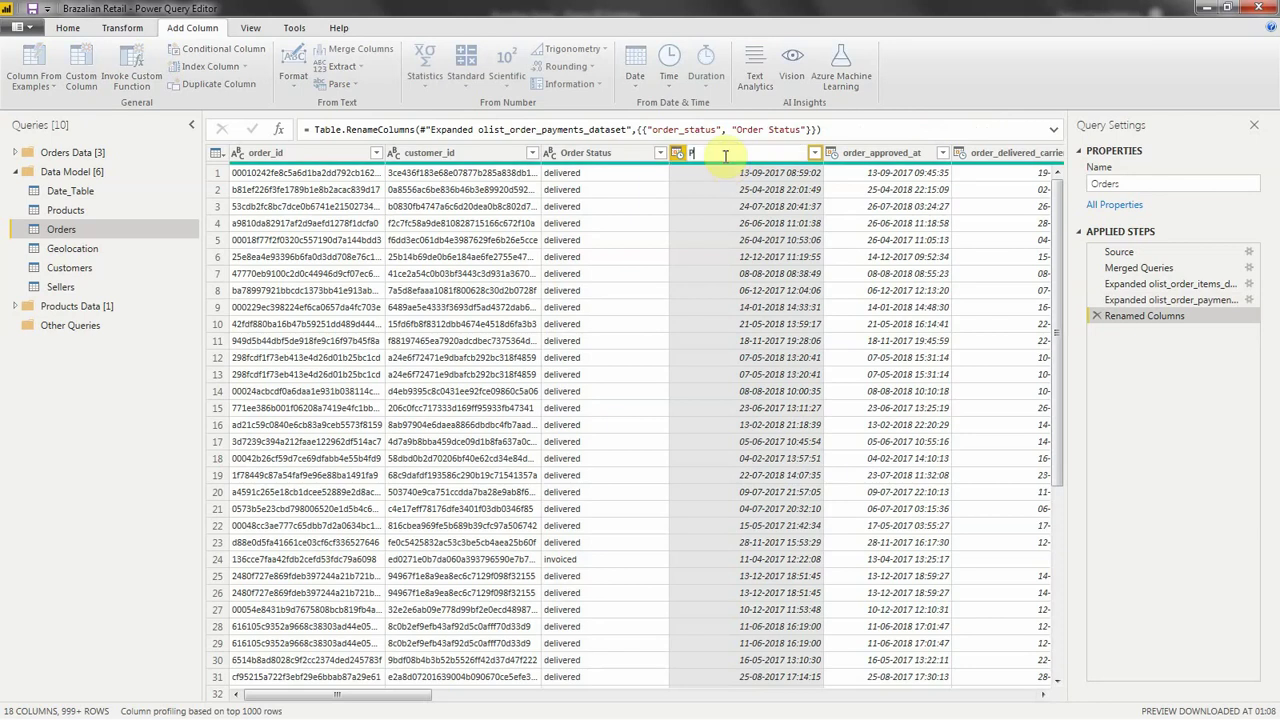
{"action": "type", "text": "urchase Date"}
{"action": "type", "text": "Time"}
{"action": "key", "text": "Escape"}
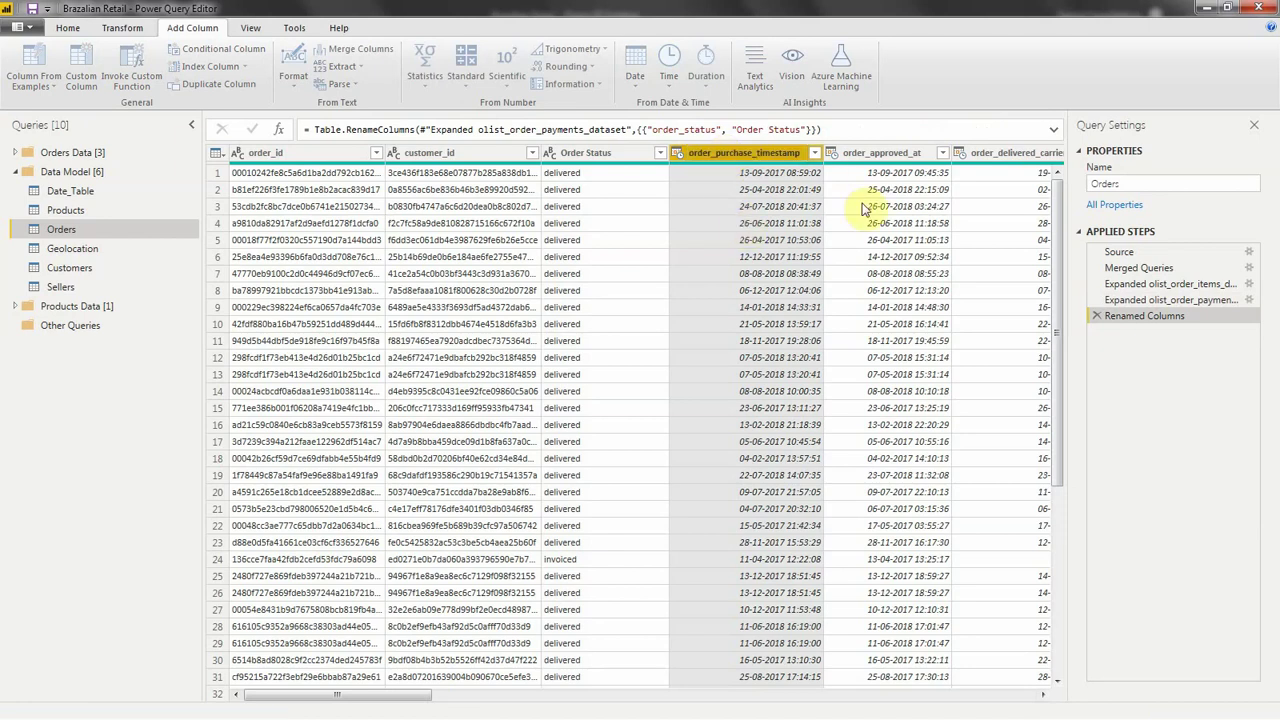
Step: Rename the order_approved_at column of the Orders query to Approved Date/Time
{"action": "left_click", "coordinate": [872, 155]}
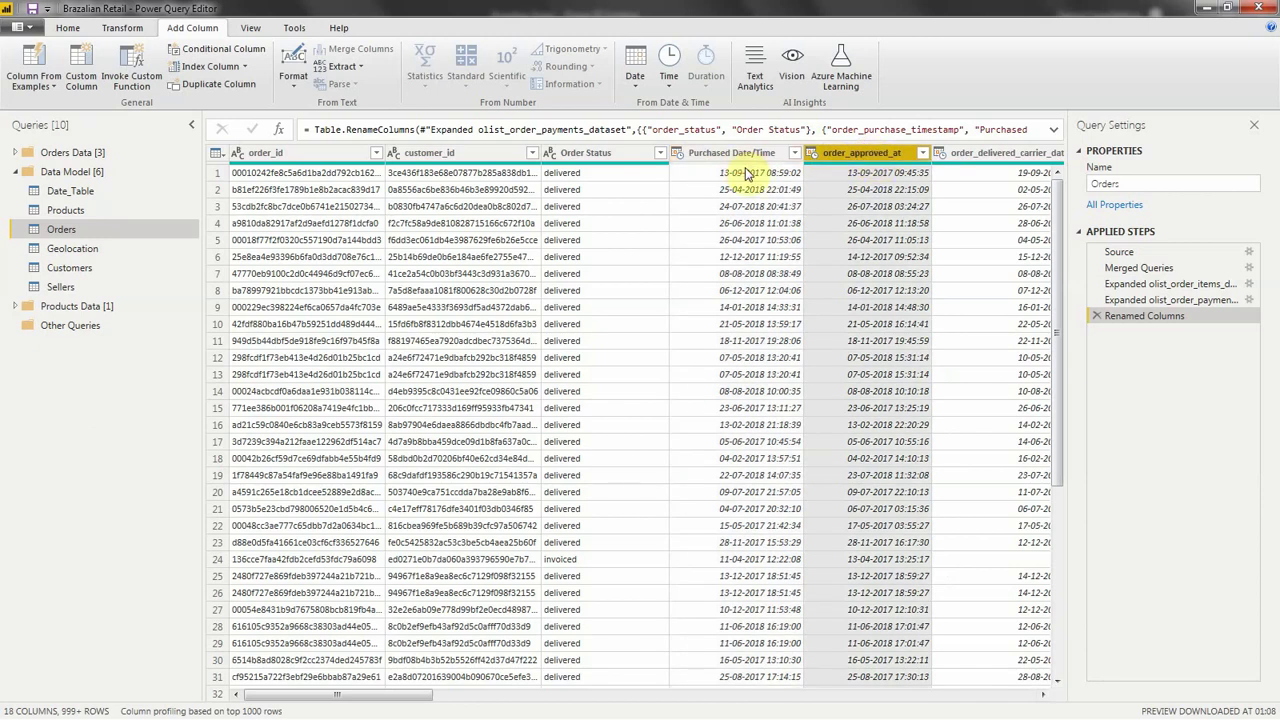
{"action": "double_click", "coordinate": [866, 157]}
{"action": "type", "text": "A"}
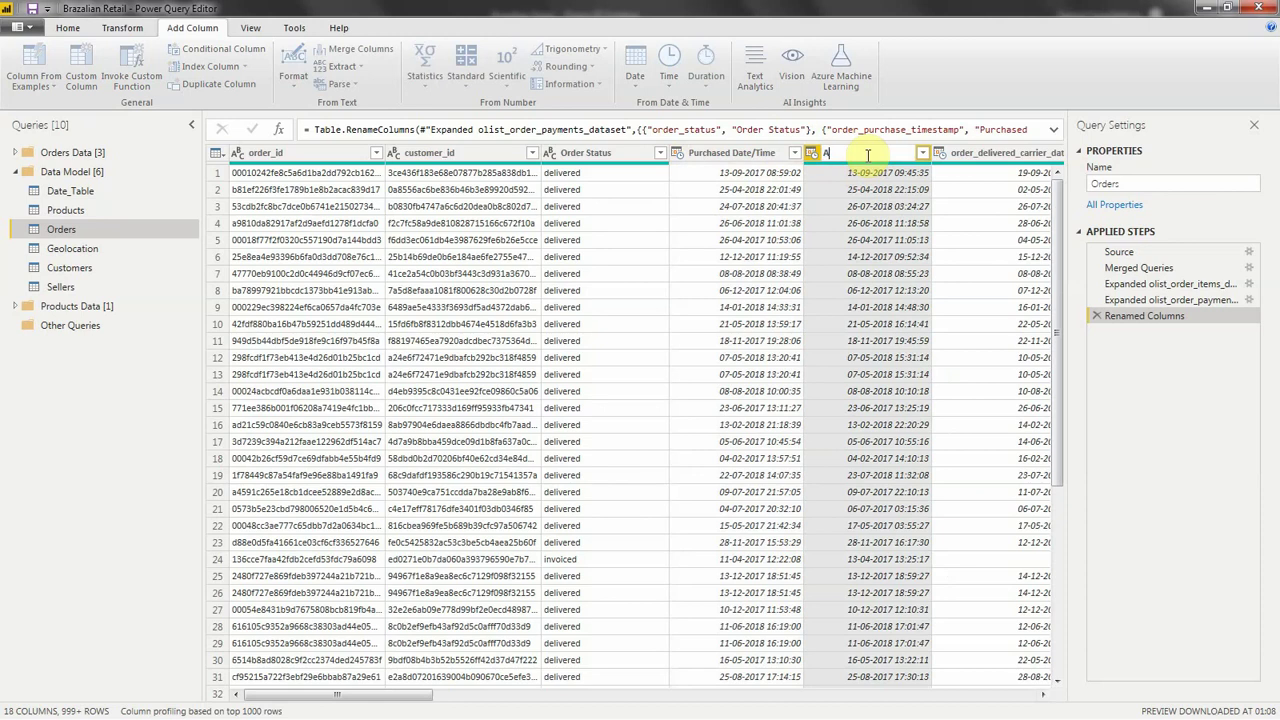
{"action": "type", "text": "pproved Date/Time"}
{"action": "key", "text": "Return"}
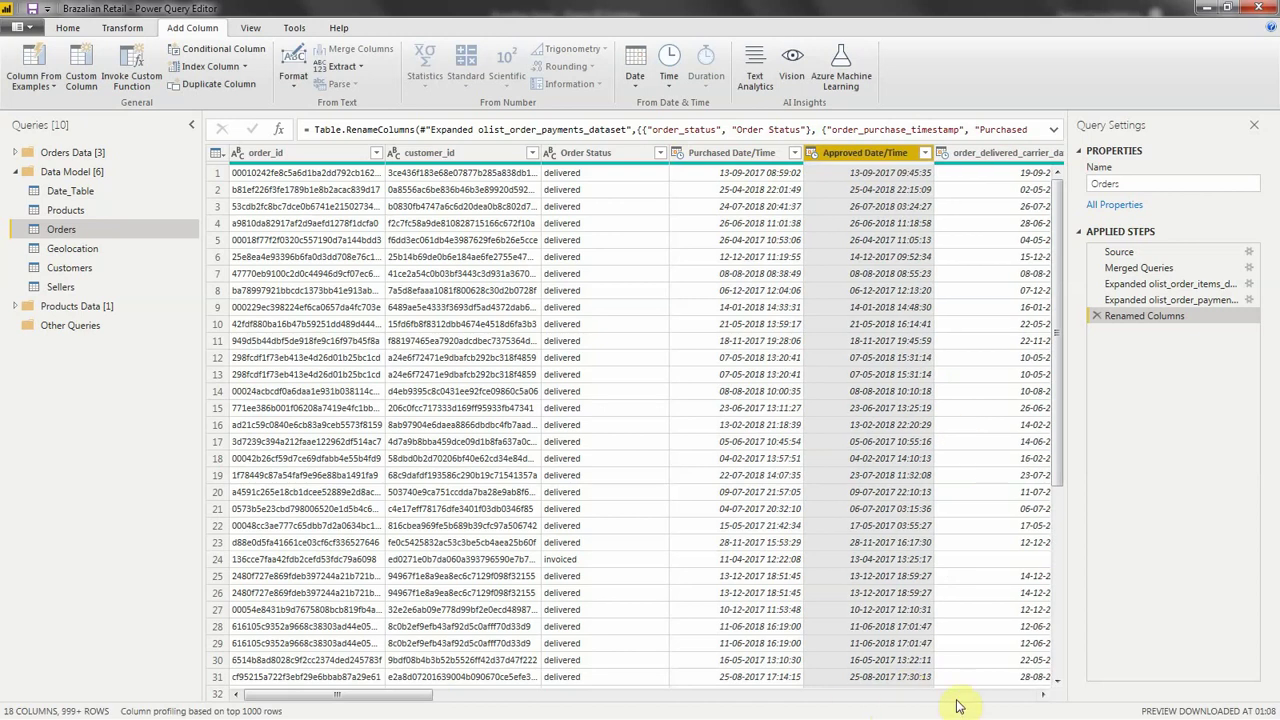
Step: Rename the order_delivered_carrier_date column of the Orders query to Sent to Carrier Date/Time
{"action": "left_click", "coordinate": [1043, 695]}
{"action": "left_click", "coordinate": [1043, 695]}
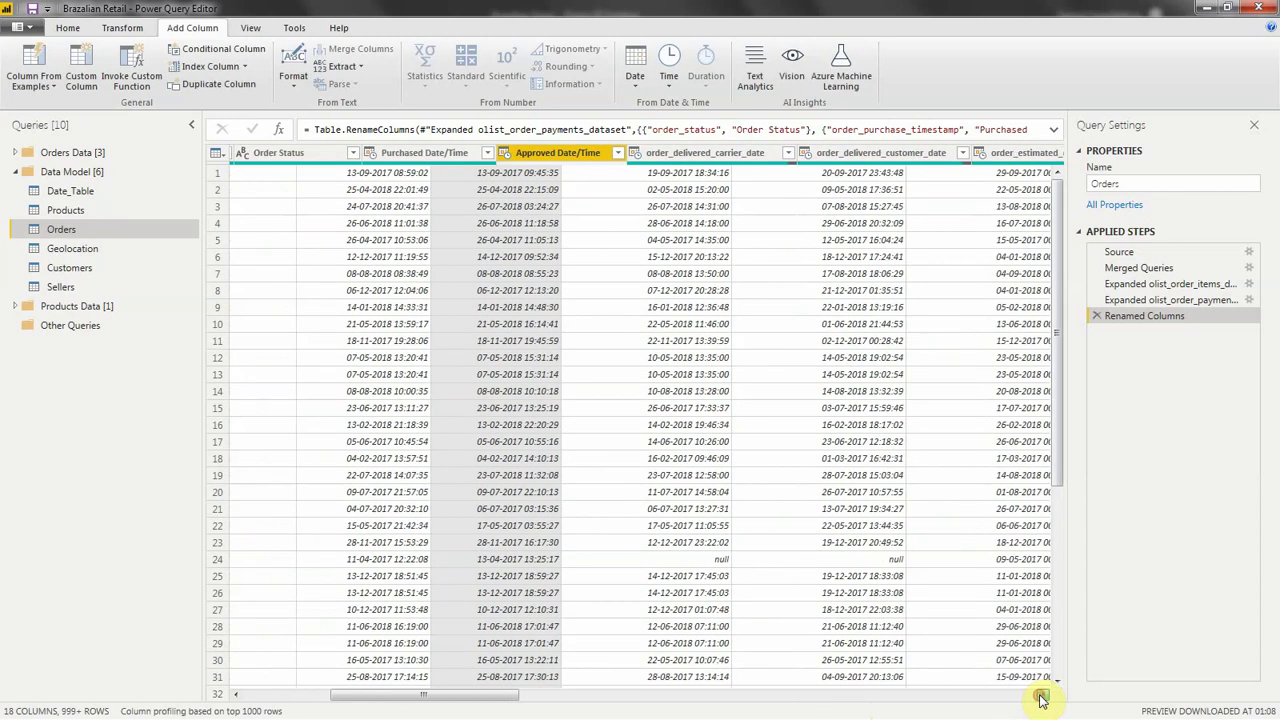
{"action": "left_click", "coordinate": [1043, 695]}
{"action": "left_click", "coordinate": [607, 155]}
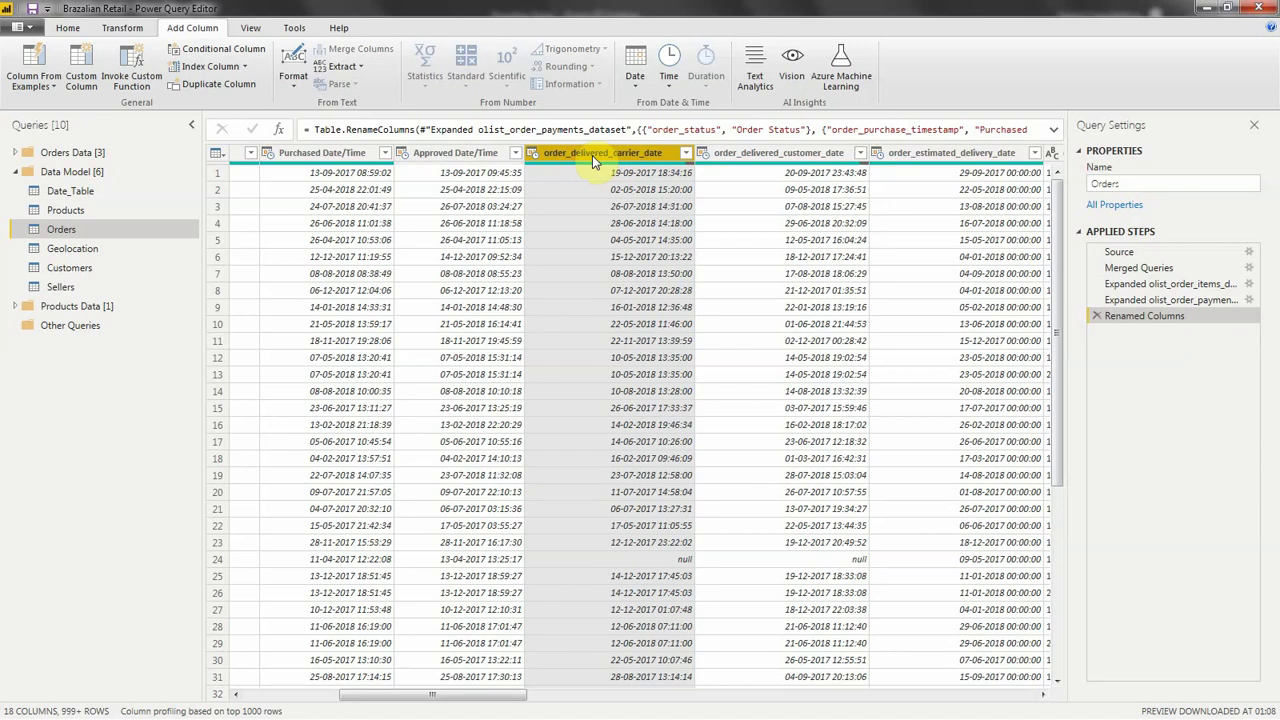
{"action": "double_click", "coordinate": [592, 155]}
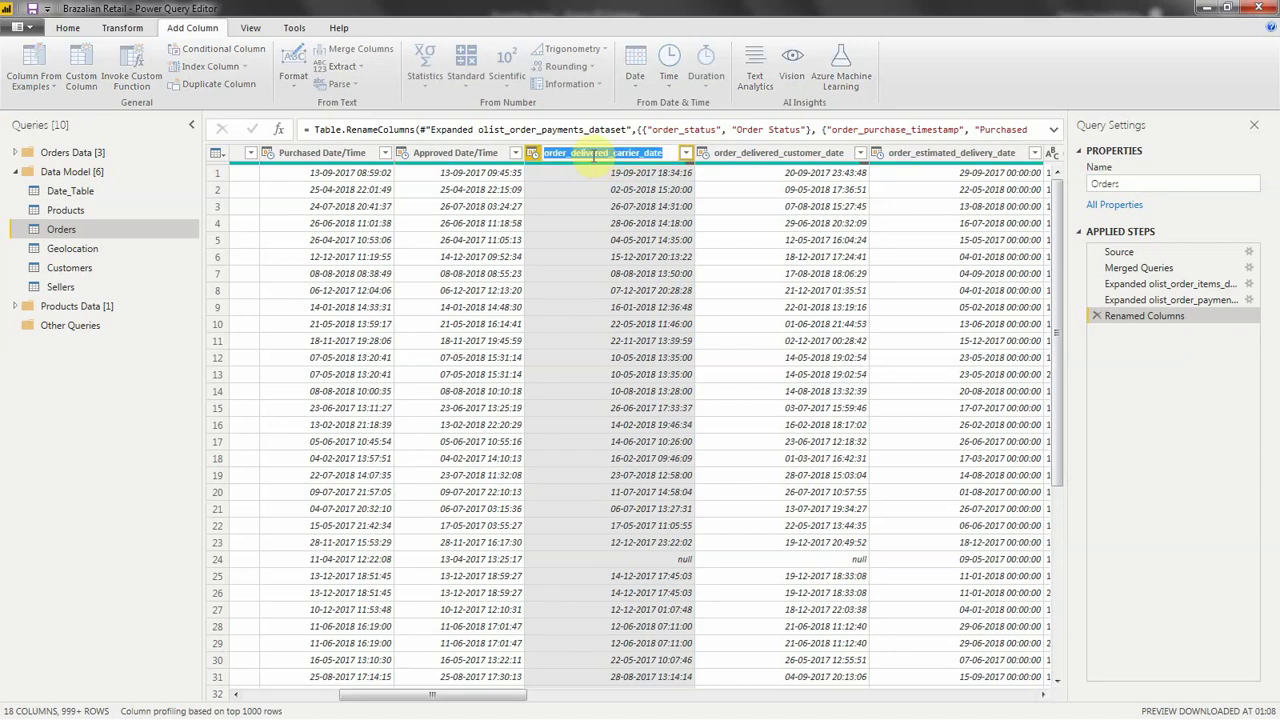
{"action": "type", "text": "Sent to"}
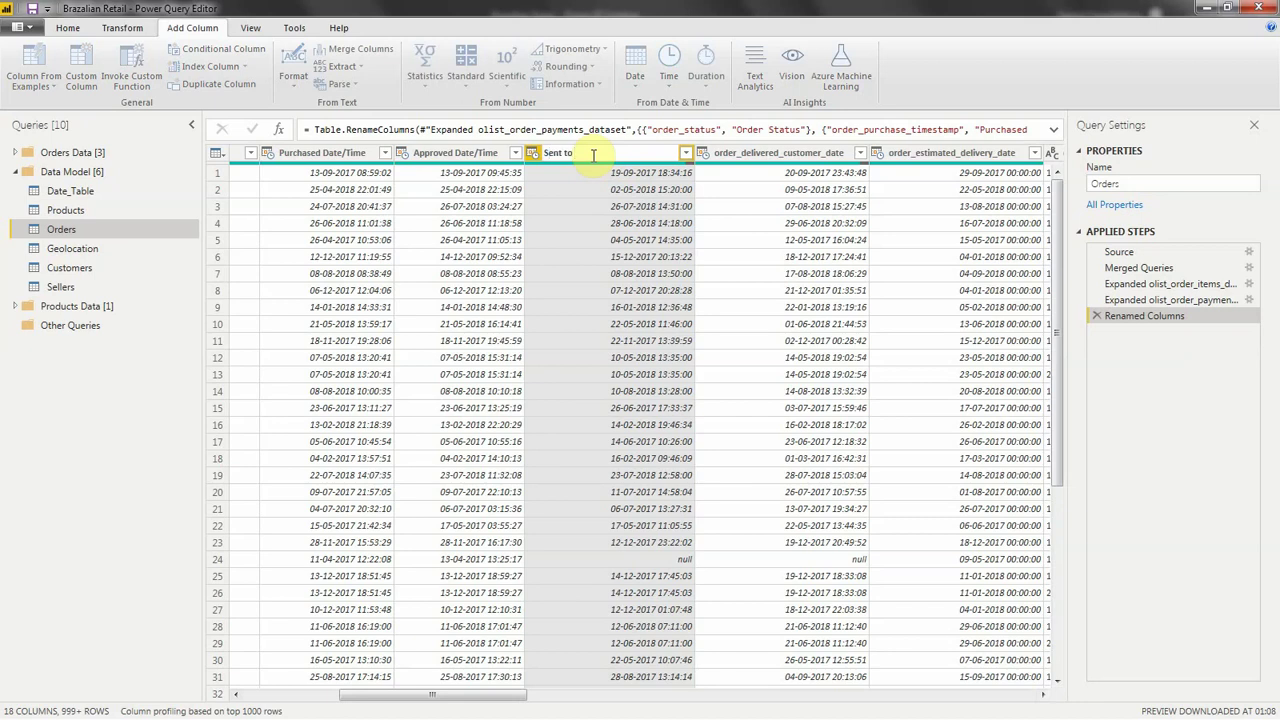
{"action": "type", "text": " Carrier Date/Time"}
{"action": "left_click", "coordinate": [810, 232]}
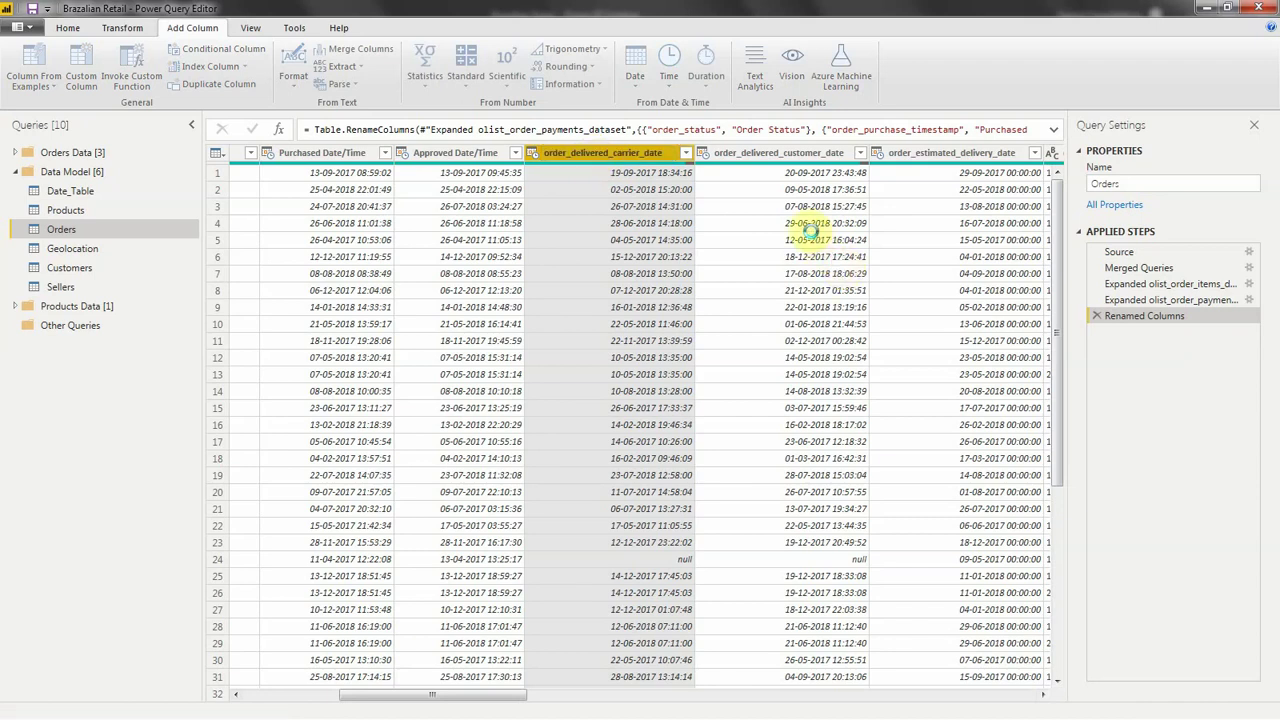
Step: Rename the order_delivered_customer_date column of the Orders query to Delivery Date/Time
{"action": "left_click", "coordinate": [737, 155]}
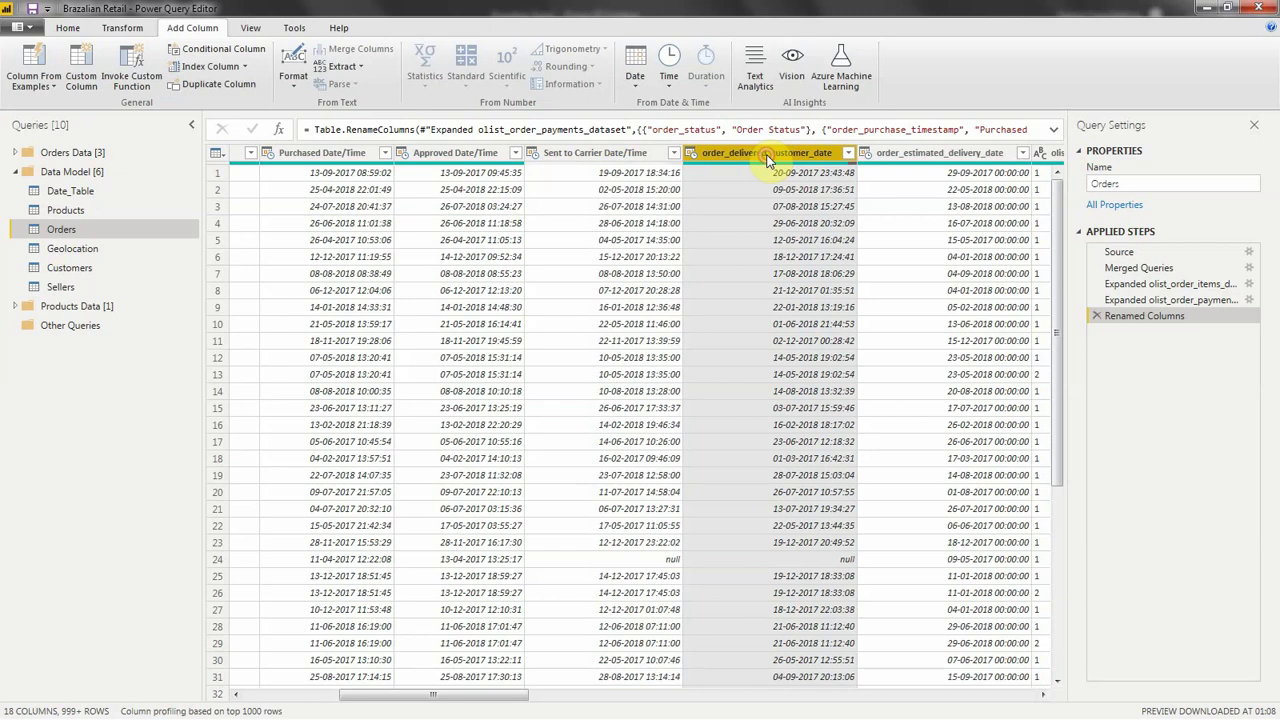
{"action": "double_click", "coordinate": [767, 155]}
{"action": "type", "text": "Deliv"}
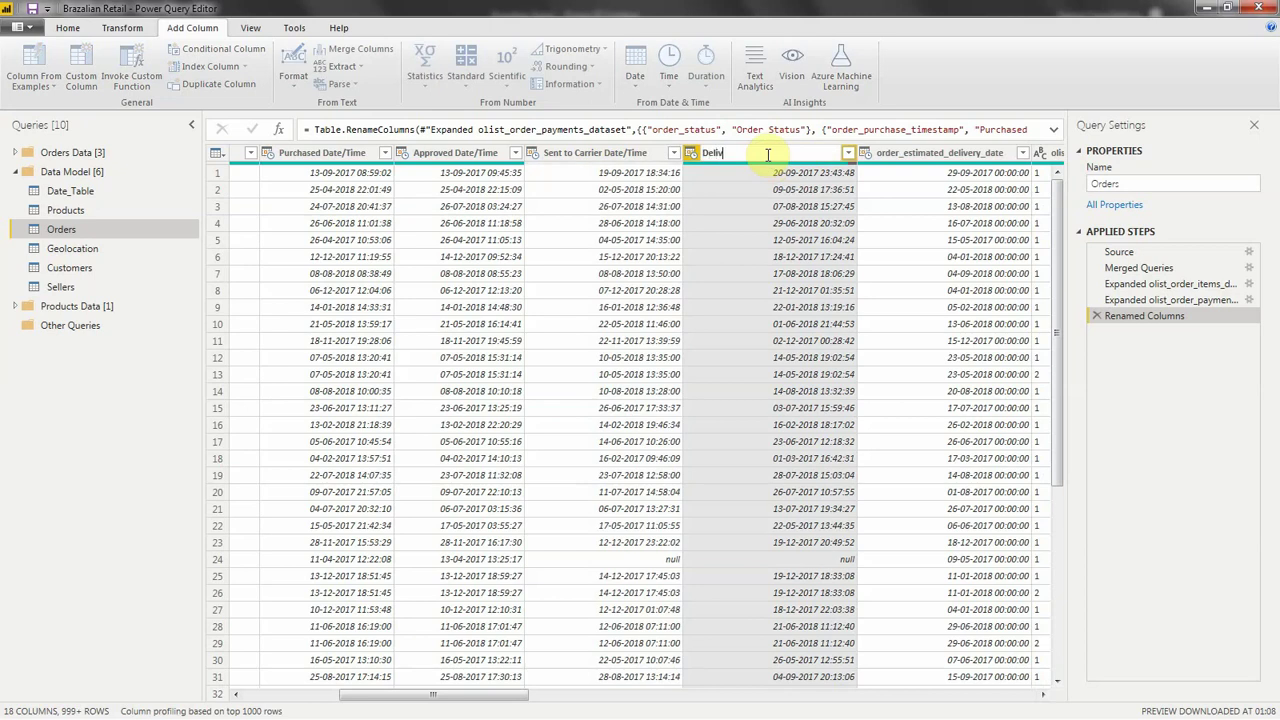
{"action": "type", "text": "ery Date/Time"}
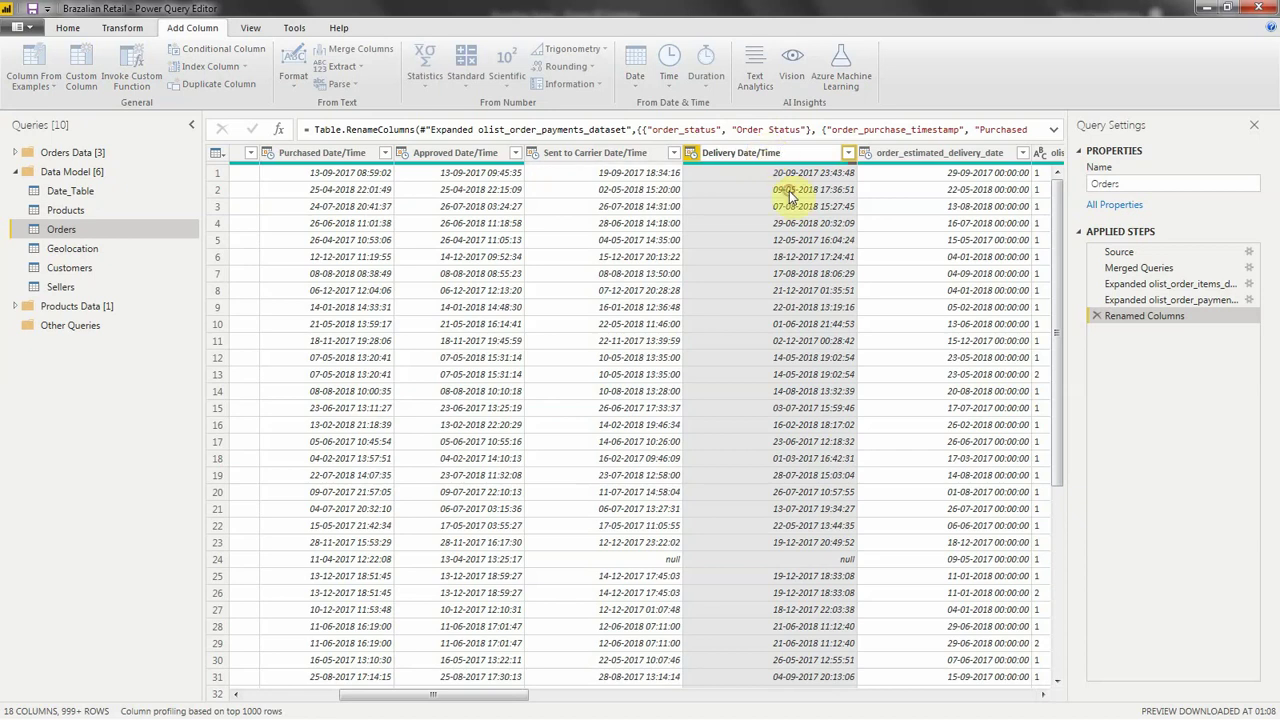
{"action": "key", "text": "Escape"}
Step: Rename the order_estimated_delivery_date column of the Orders query to Est Delivery Date/Time
{"action": "left_click", "coordinate": [889, 154]}
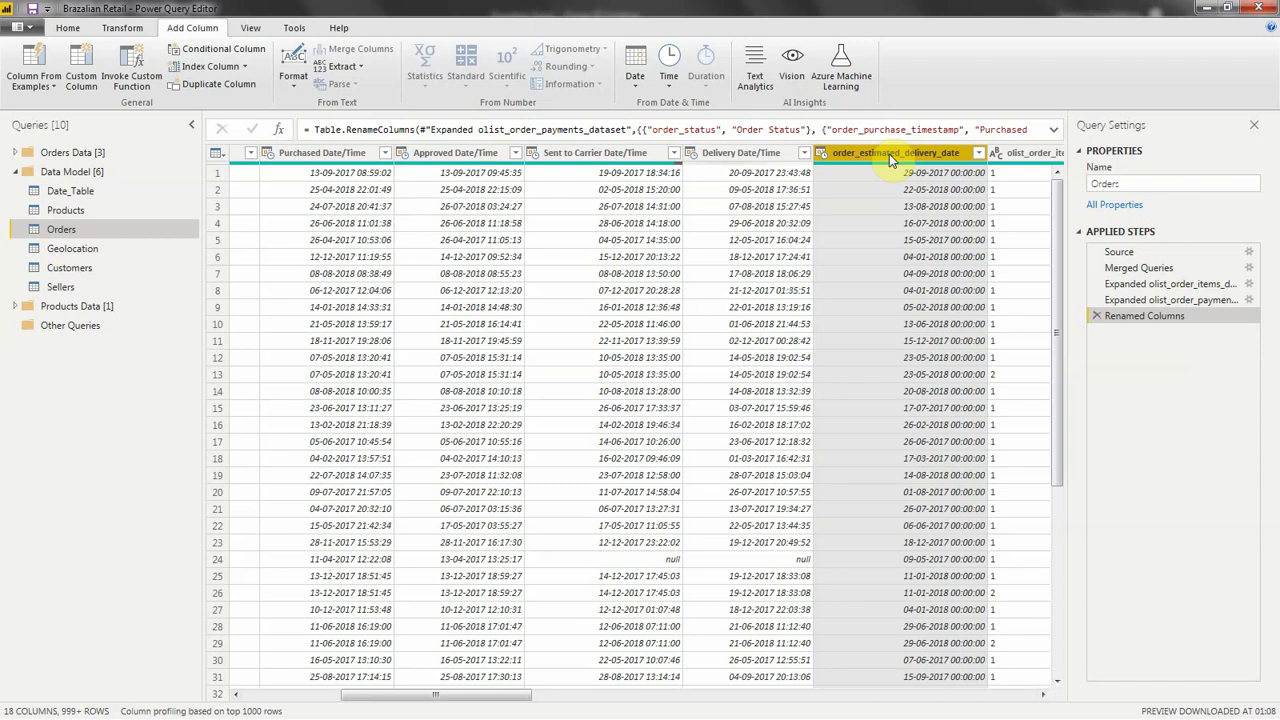
{"action": "double_click", "coordinate": [889, 154]}
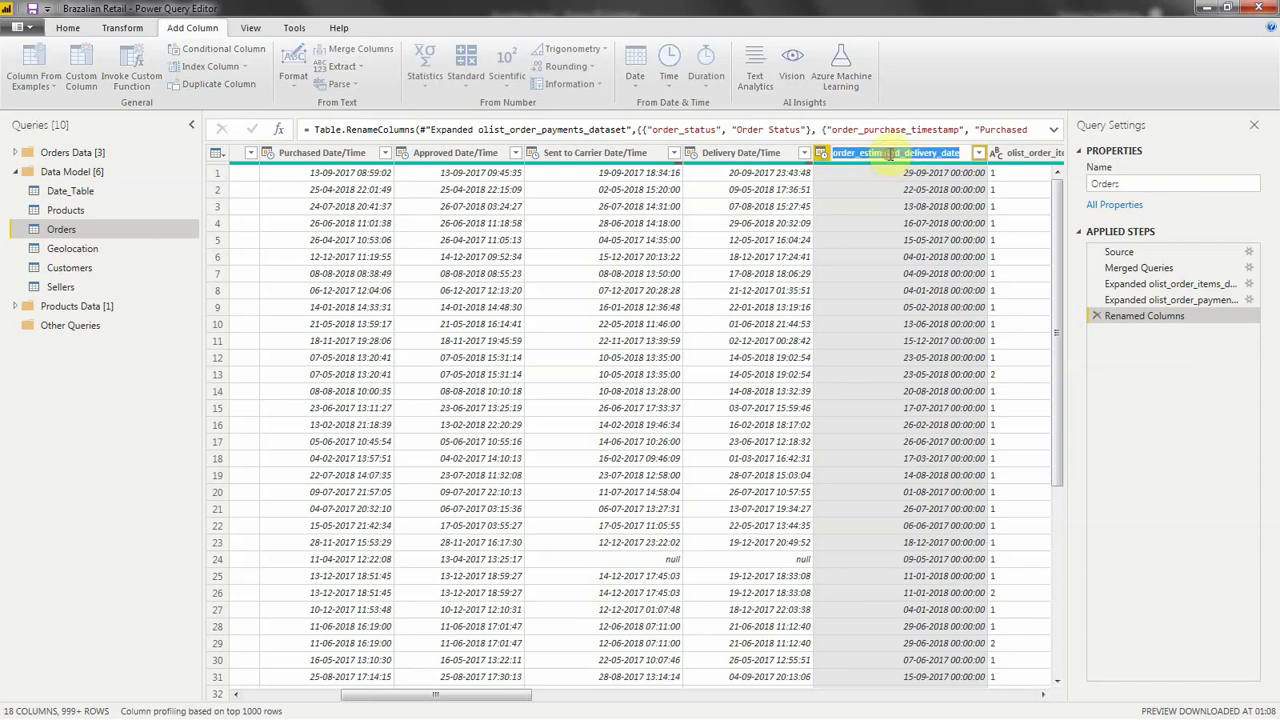
{"action": "type", "text": "Est"}
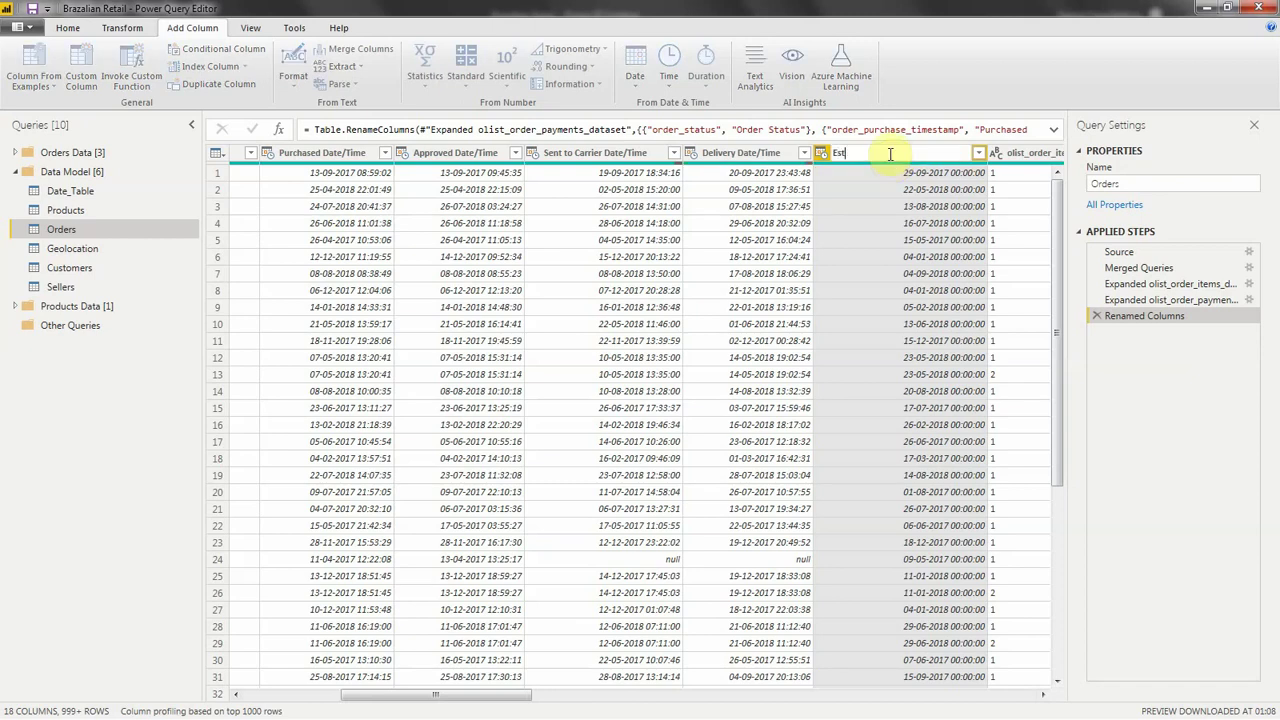
{"action": "type", "text": " delivery Date/Time"}
{"action": "key", "text": "Return"}
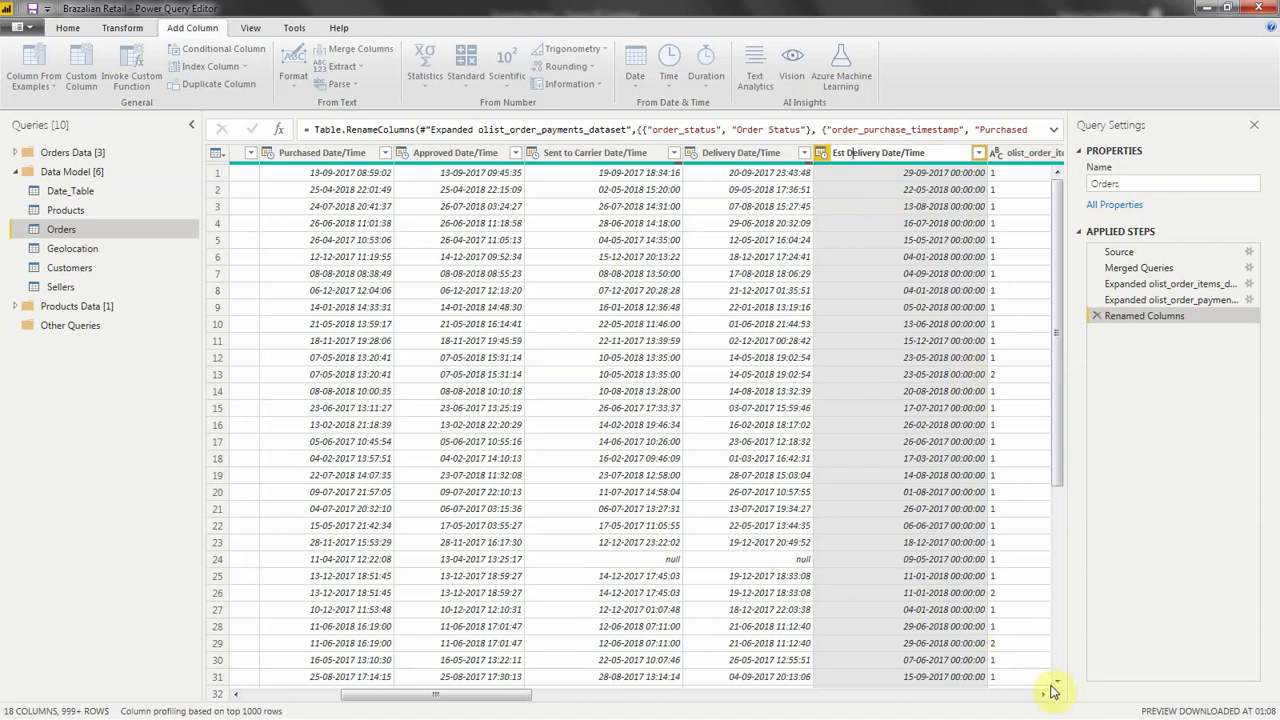
Step: Remove the olist_order_items_dataset.order_item_id column from the Orders query
{"action": "left_click", "coordinate": [629, 694]}
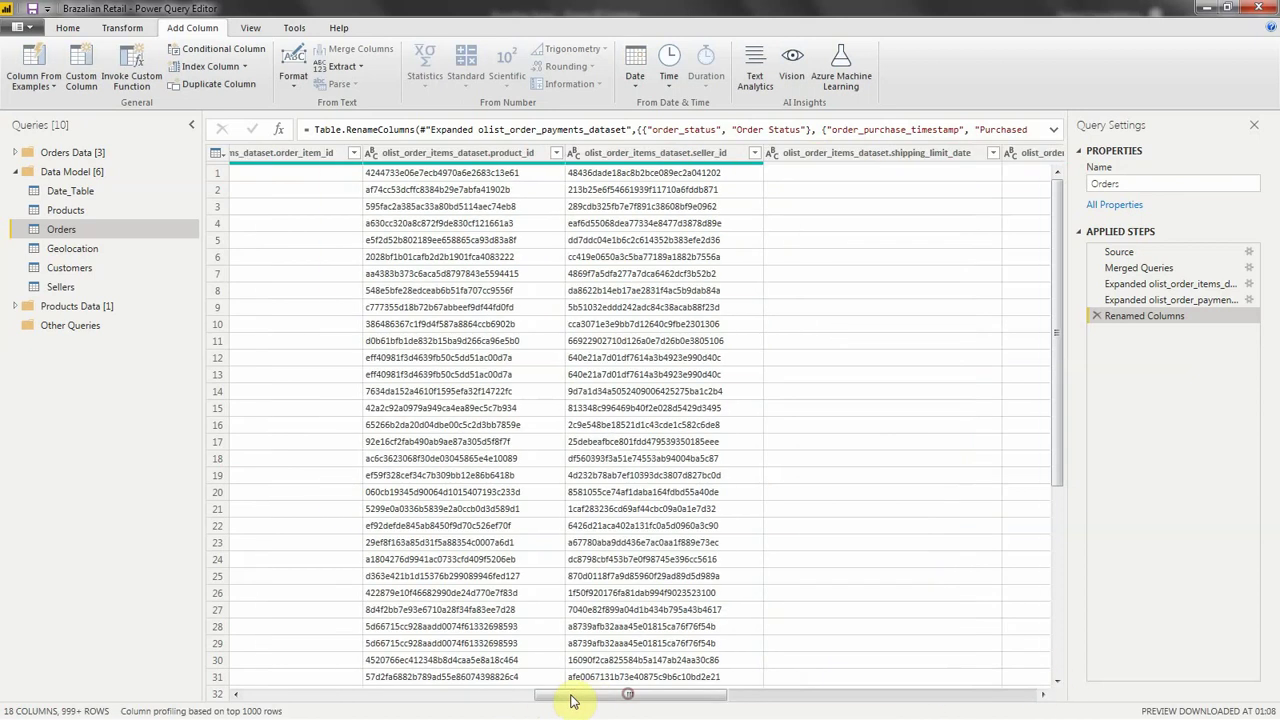
{"action": "left_click_drag", "start_coordinate": [570, 700], "coordinate": [600, 702]}
{"action": "left_click", "coordinate": [506, 153]}
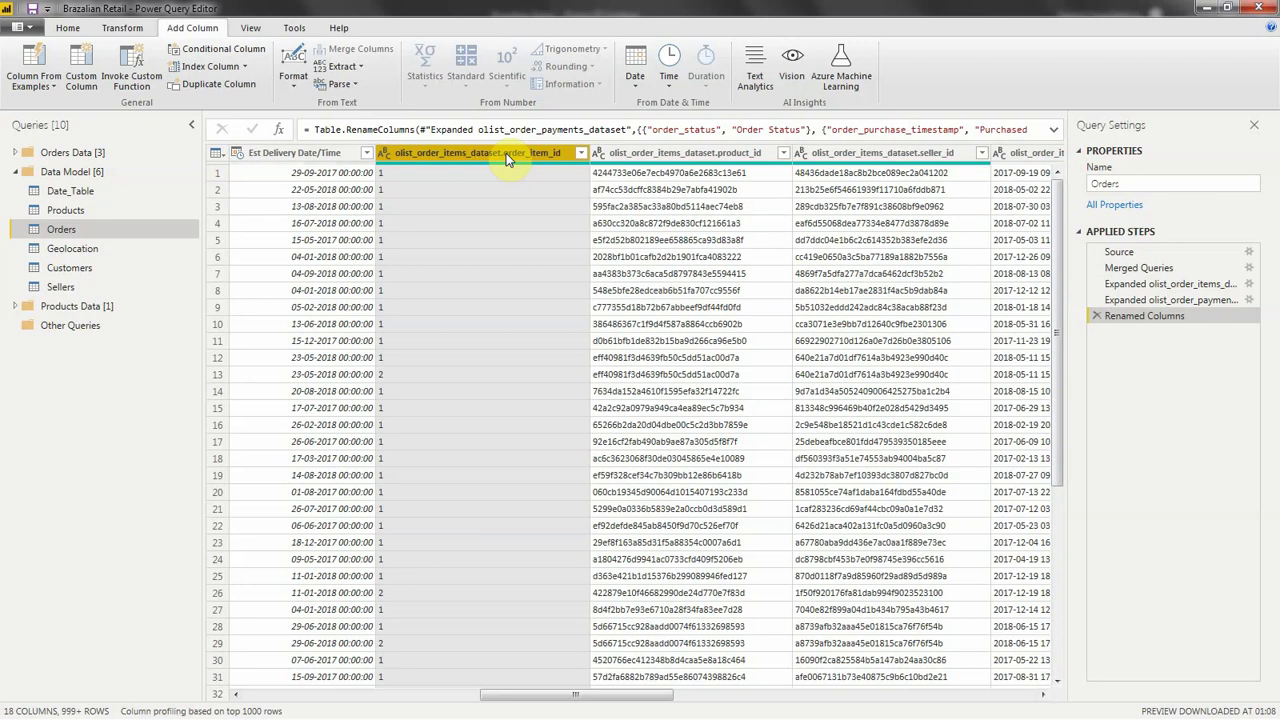
{"action": "right_click", "coordinate": [506, 153]}
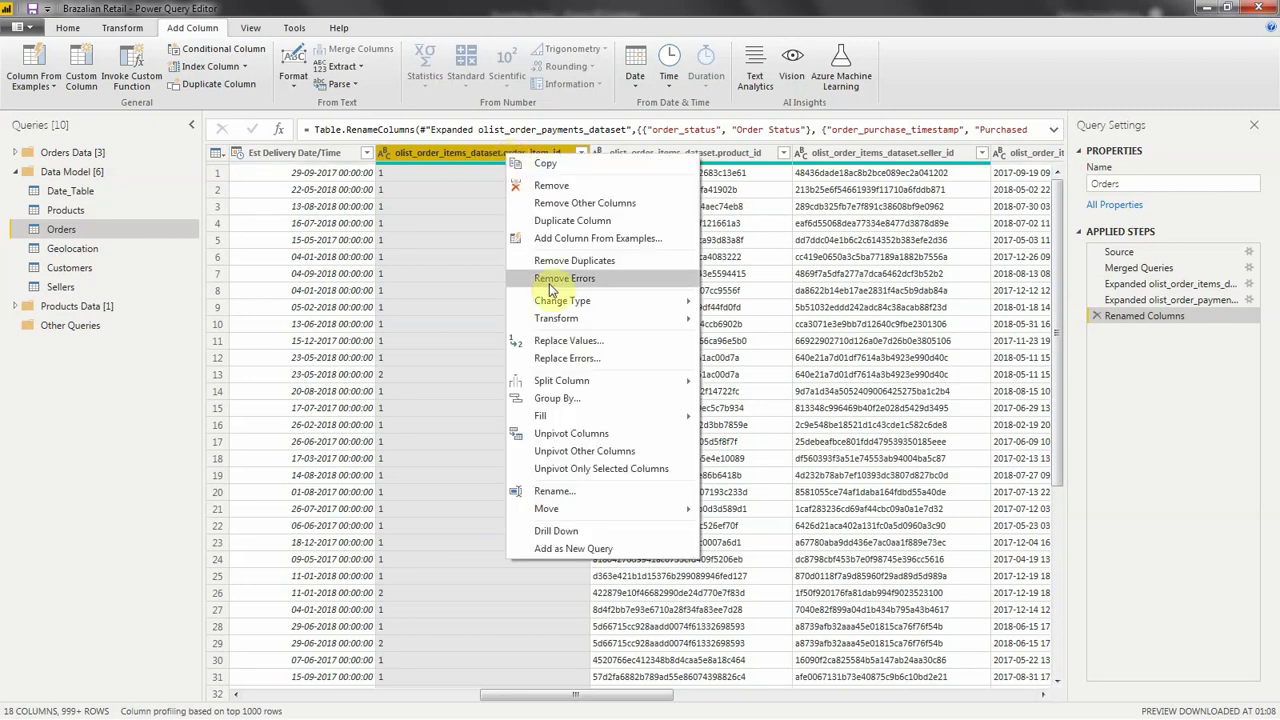
{"action": "left_click", "coordinate": [550, 186]}
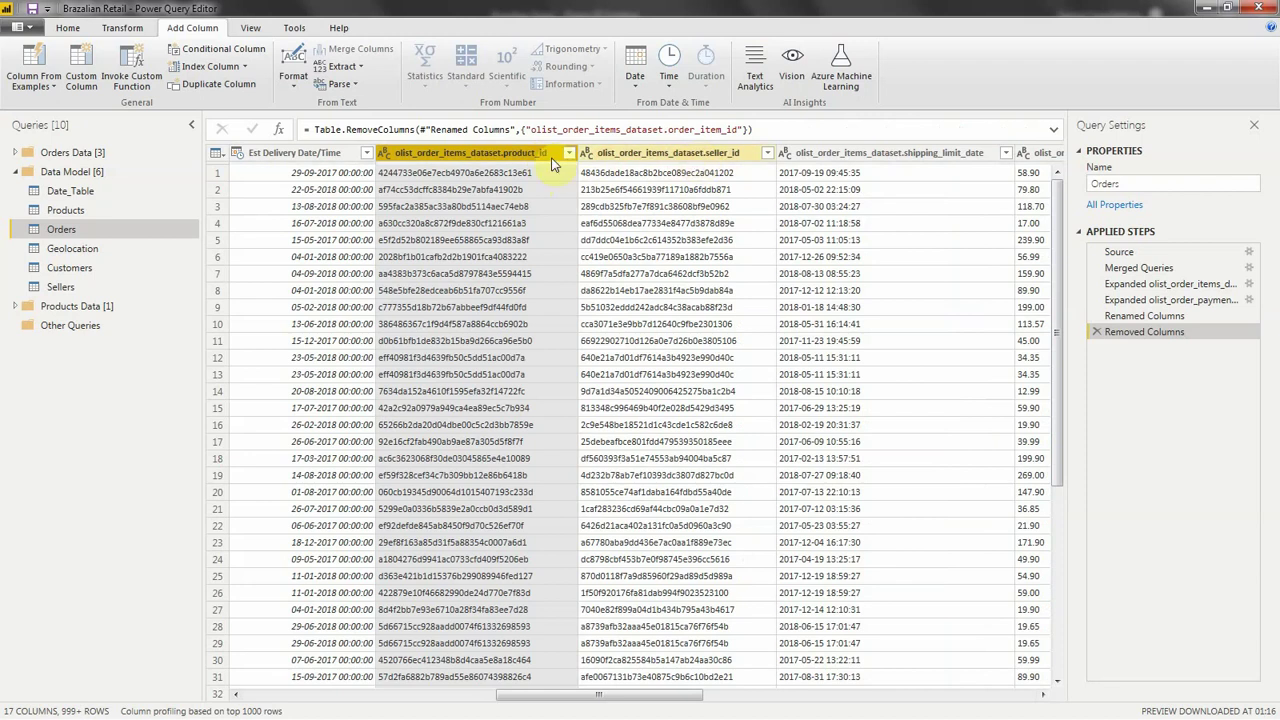
Step: Rename the olist_order_items_dataset.product_id column of the Orders query to product_id
{"action": "double_click", "coordinate": [535, 157]}
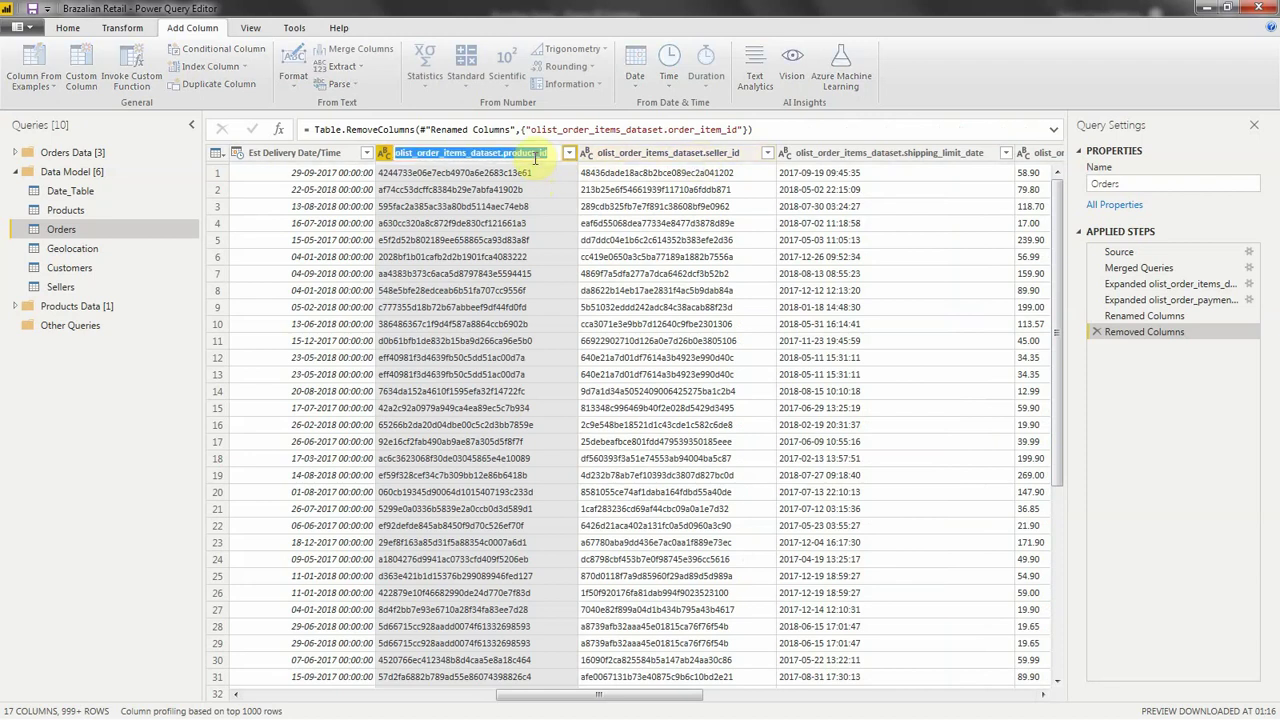
{"action": "left_click", "coordinate": [502, 152]}
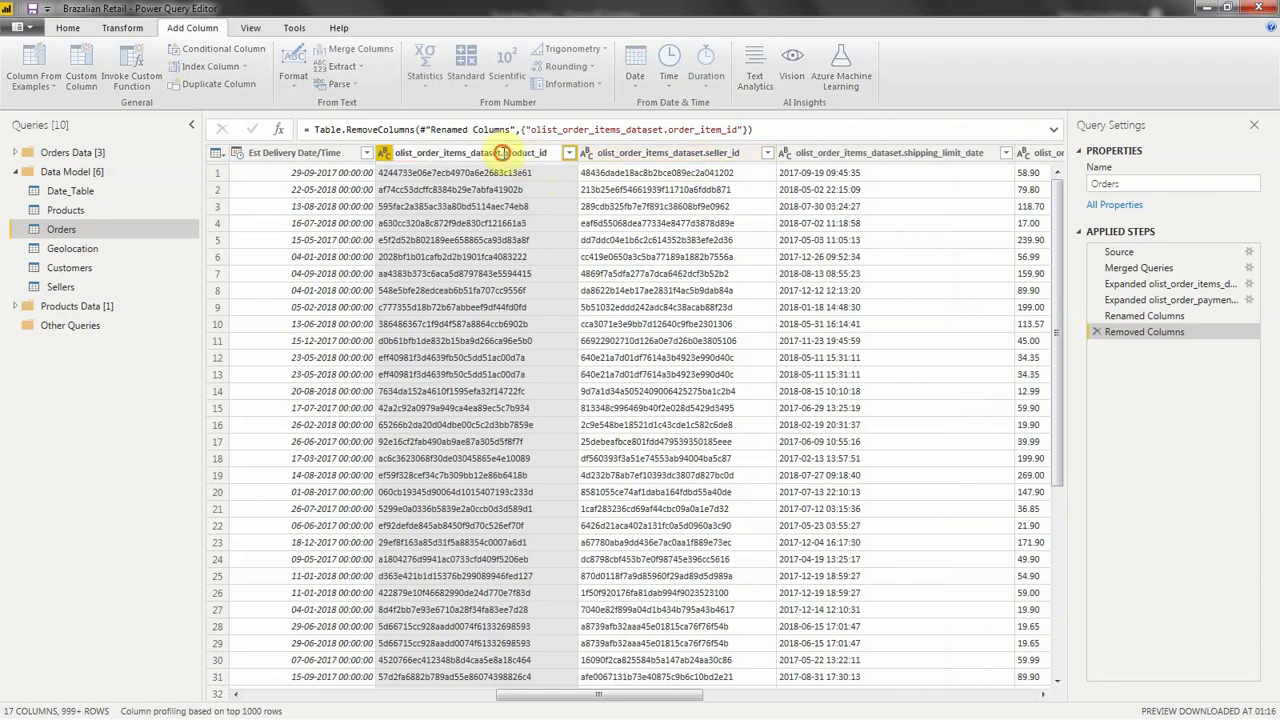
{"action": "key", "text": "BackSpace"}
{"action": "key", "text": "BackSpace"}
{"action": "key", "text": "BackSpace"}
{"action": "key", "text": "BackSpace"}
{"action": "key", "text": "BackSpace"}
{"action": "key", "text": "BackSpace"}
{"action": "key", "text": "BackSpace"}
{"action": "key", "text": "BackSpace"}
{"action": "key", "text": "BackSpace"}
{"action": "key", "text": "BackSpace"}
{"action": "key", "text": "BackSpace"}
{"action": "key", "text": "BackSpace"}
{"action": "key", "text": "BackSpace"}
{"action": "key", "text": "BackSpace"}
{"action": "key", "text": "BackSpace"}
{"action": "key", "text": "BackSpace"}
{"action": "key", "text": "BackSpace"}
{"action": "key", "text": "BackSpace"}
{"action": "key", "text": "BackSpace"}
{"action": "key", "text": "BackSpace"}
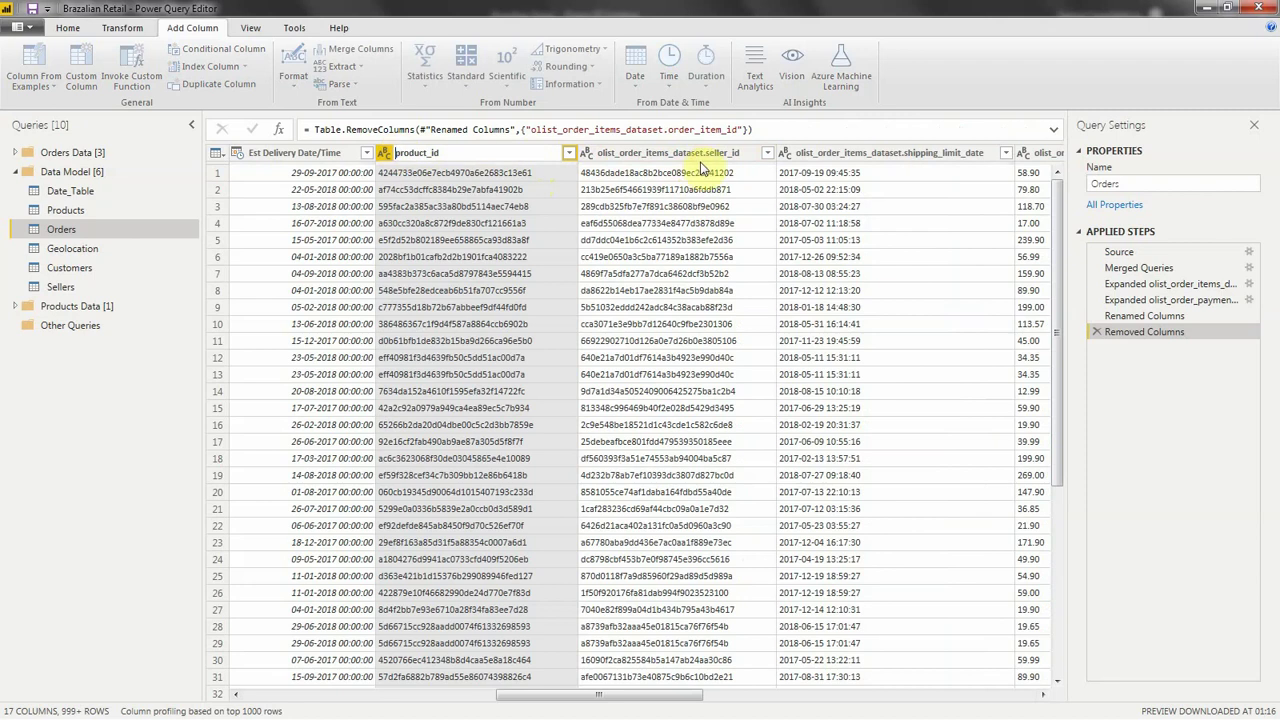
{"action": "key", "text": "Return"}
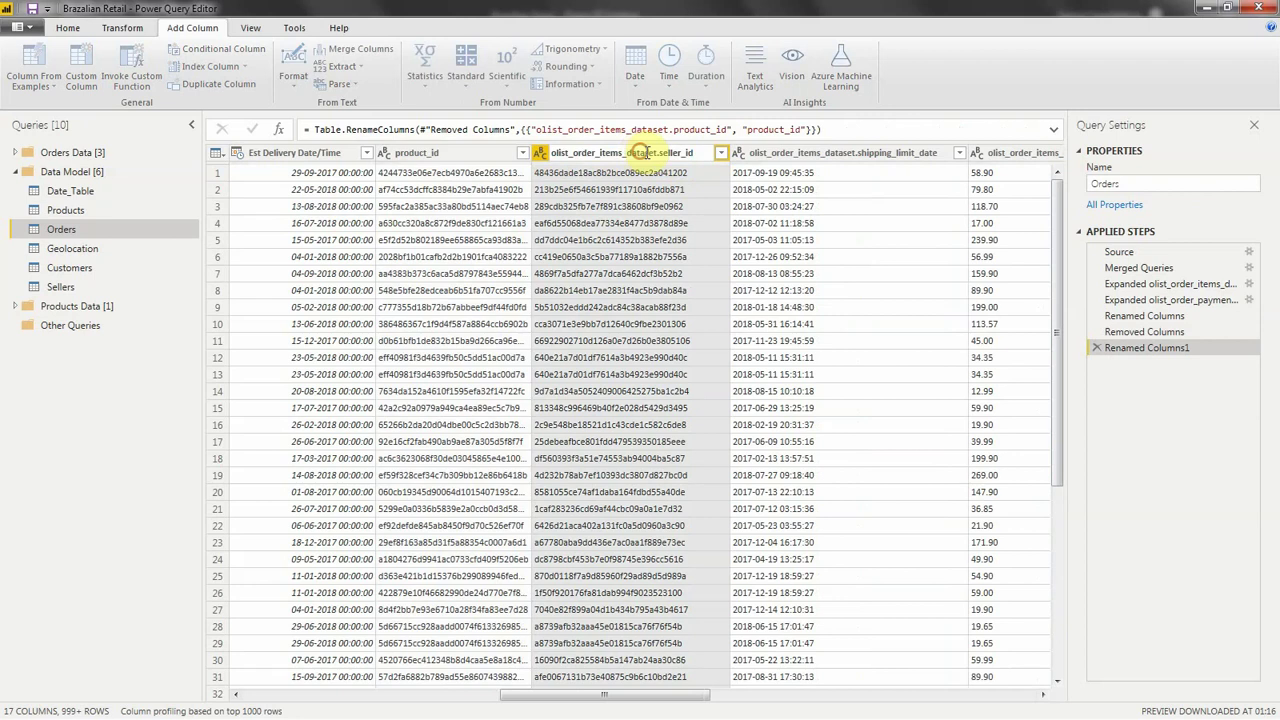
Step: Rename the olist_order_items_dataset.seller_id column of the Orders query to seller_id
{"action": "left_click_drag", "start_coordinate": [657, 153], "coordinate": [546, 159]}
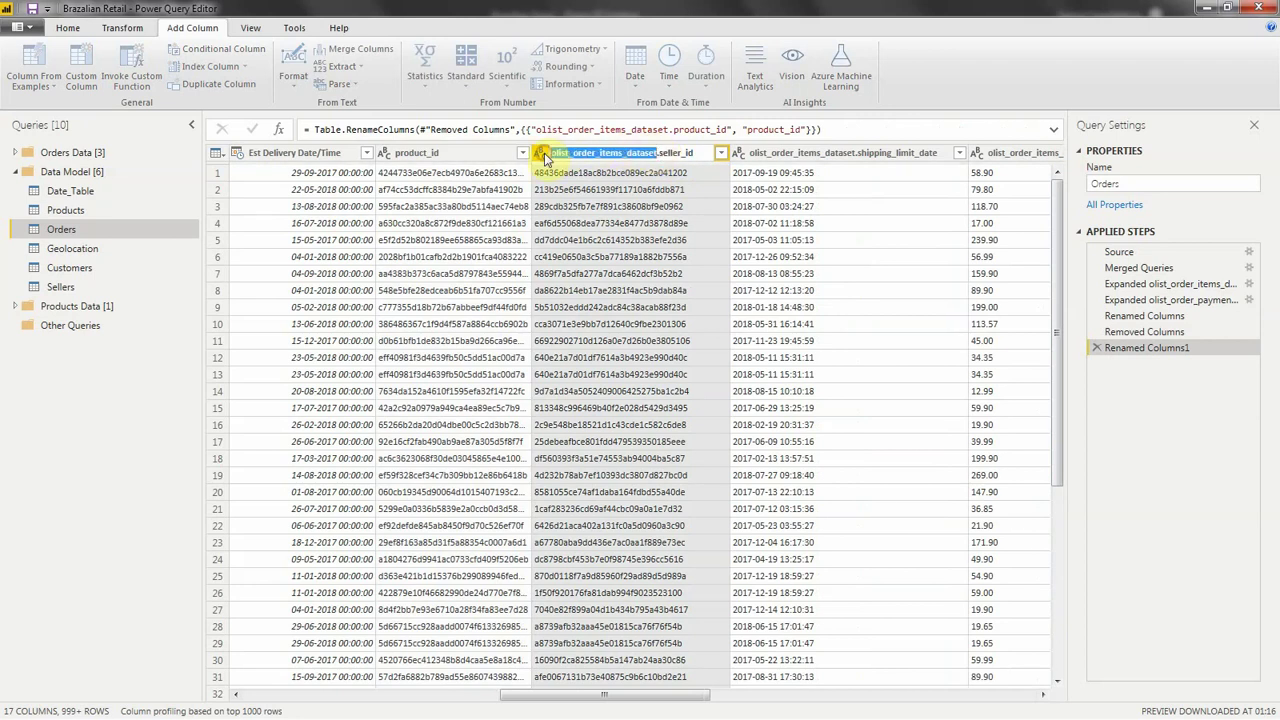
{"action": "key", "text": "Delete"}
{"action": "key", "text": "Delete"}
{"action": "key", "text": "Return"}
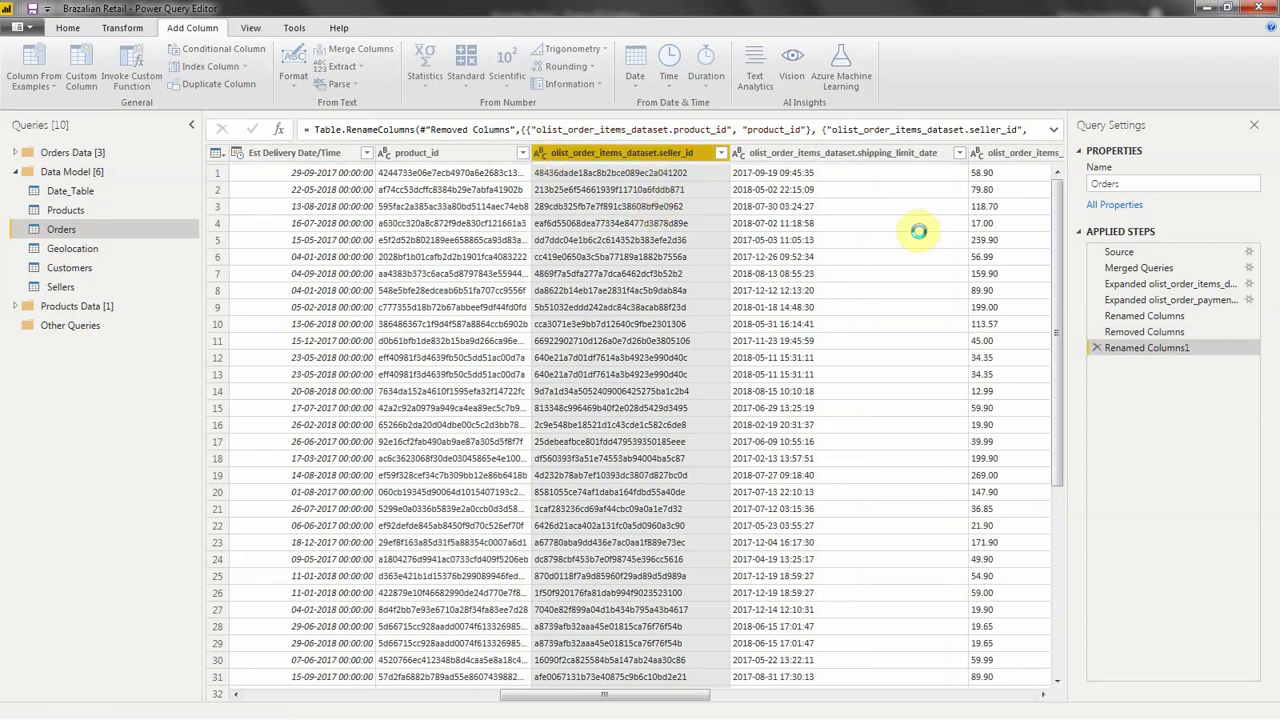
Step: Rename the olist_order_items_dataset.shipping_limit_date column of the Orders query to Shipping Limit Date/Time
{"action": "left_click", "coordinate": [858, 155]}
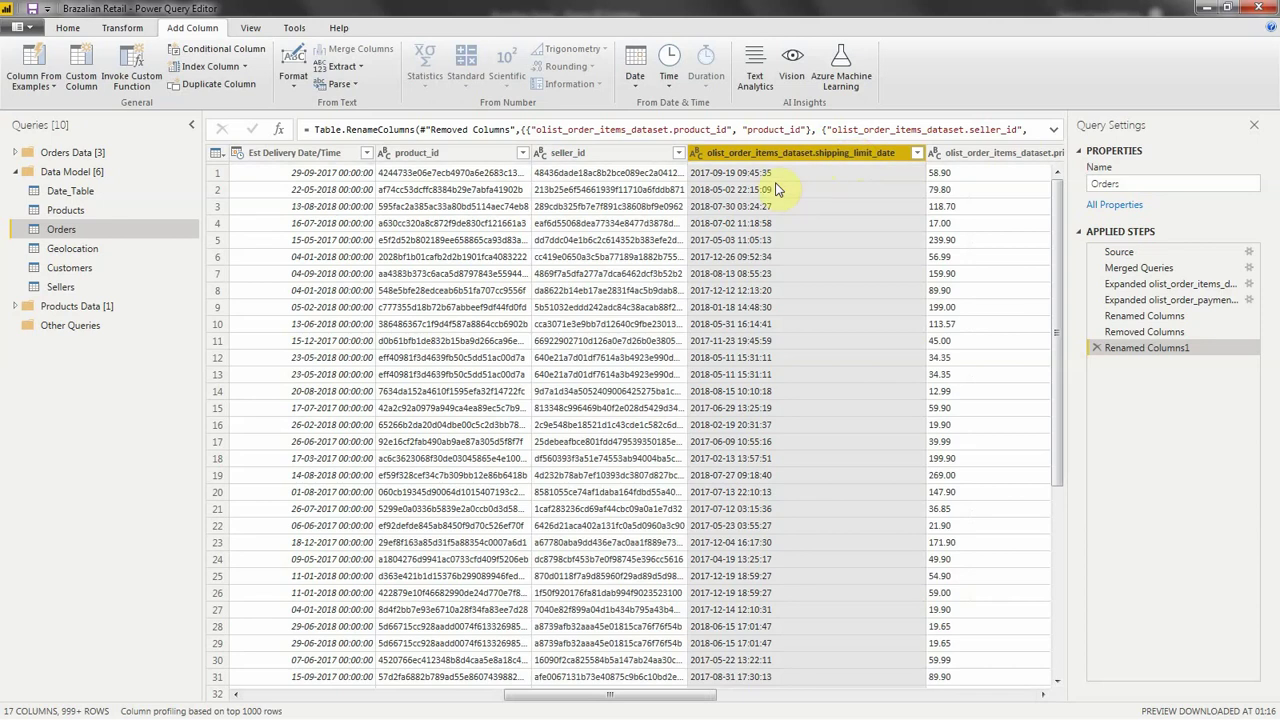
{"action": "double_click", "coordinate": [857, 155]}
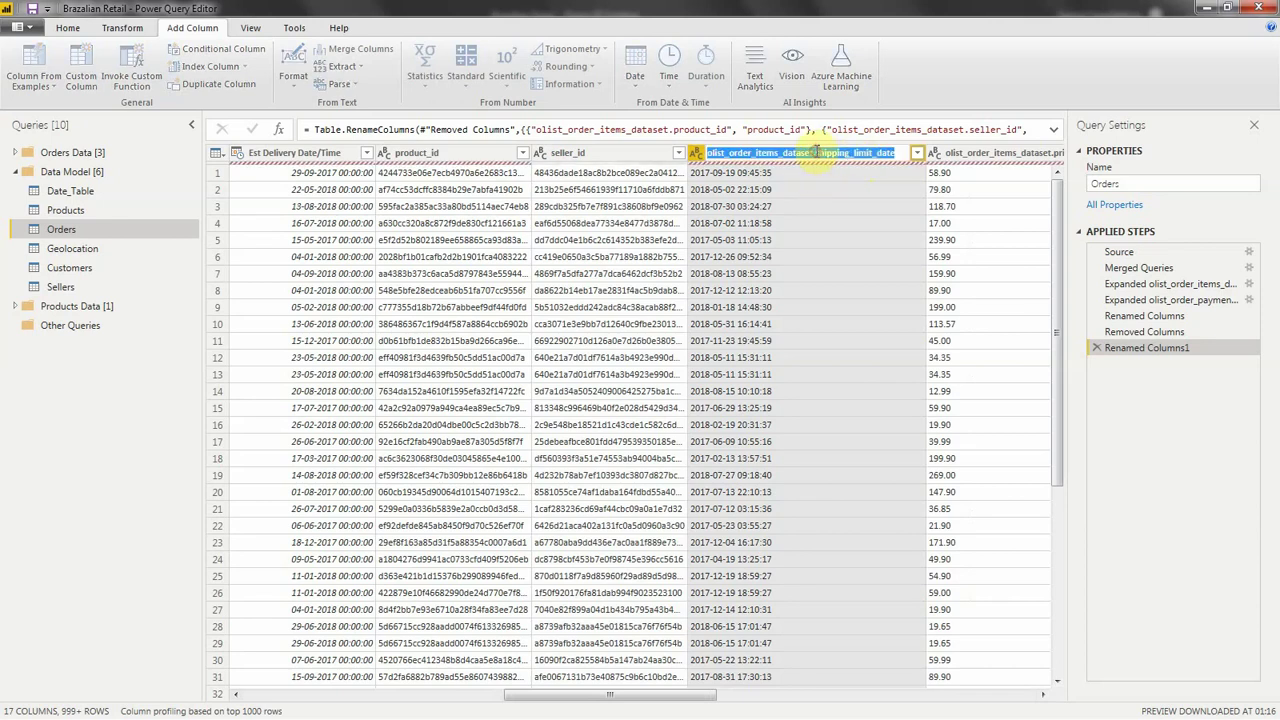
{"action": "left_click", "coordinate": [815, 152]}
{"action": "left_click_drag", "start_coordinate": [917, 167], "coordinate": [657, 147]}
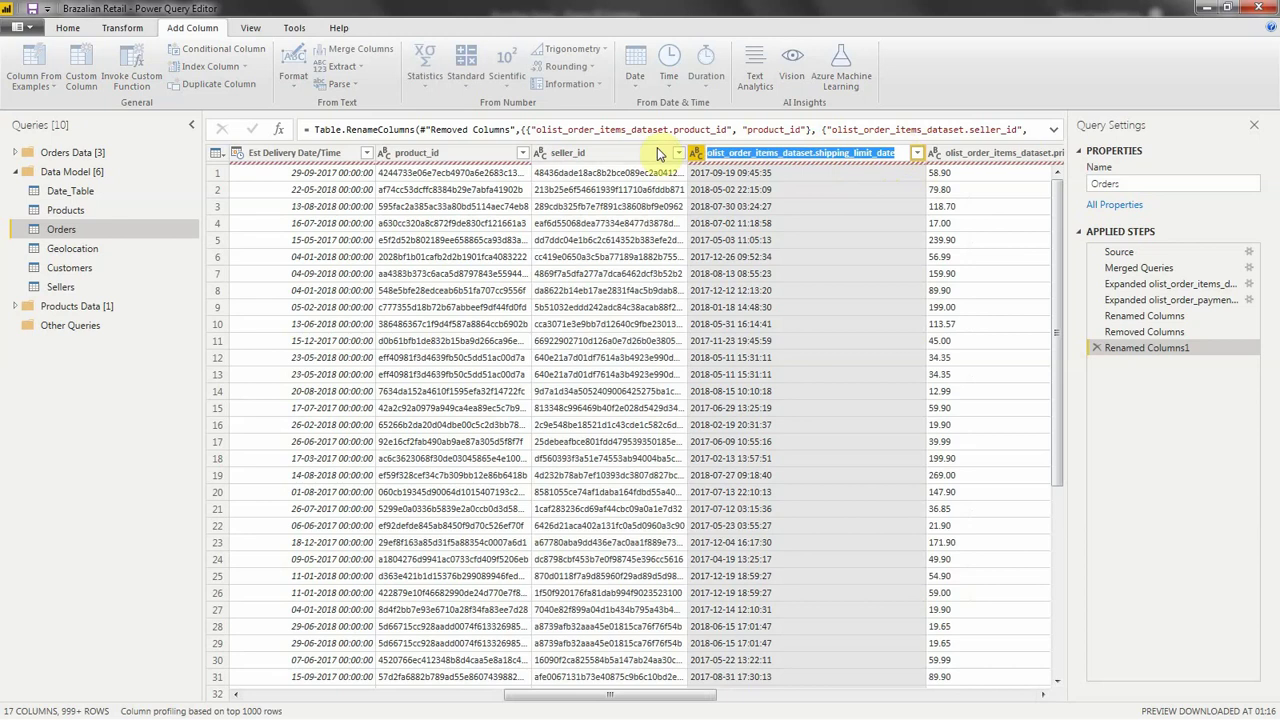
{"action": "type", "text": "Shippin"}
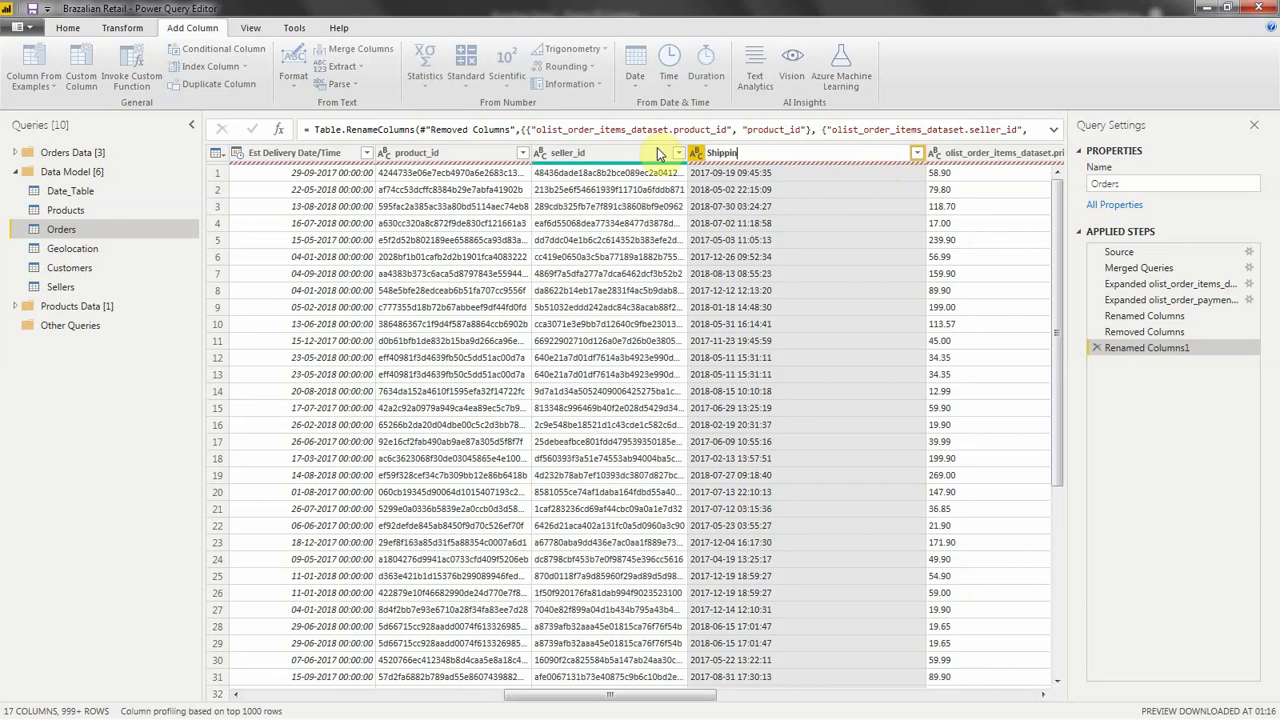
{"action": "type", "text": "g Limit Date/Time"}
{"action": "key", "text": "Return"}
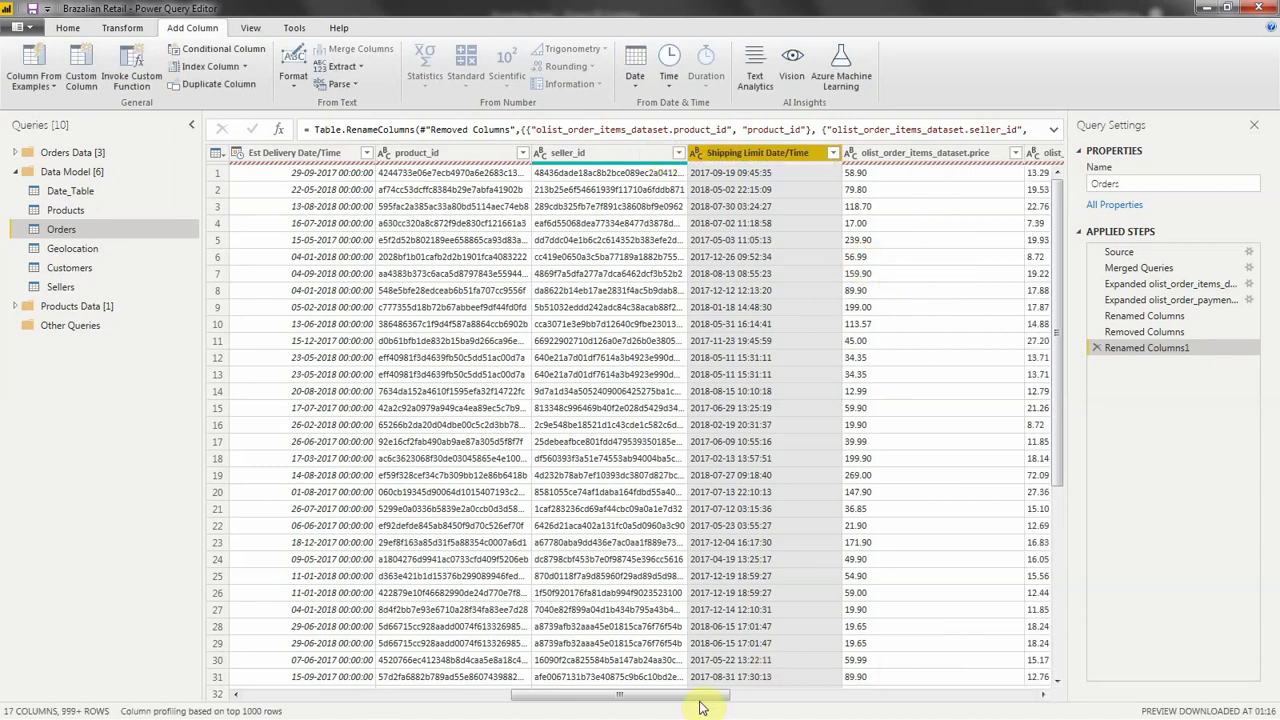
Step: Examine the price, freight_value, payment_value and payment_type columns of the Orders query
{"action": "left_click_drag", "start_coordinate": [694, 698], "coordinate": [786, 697]}
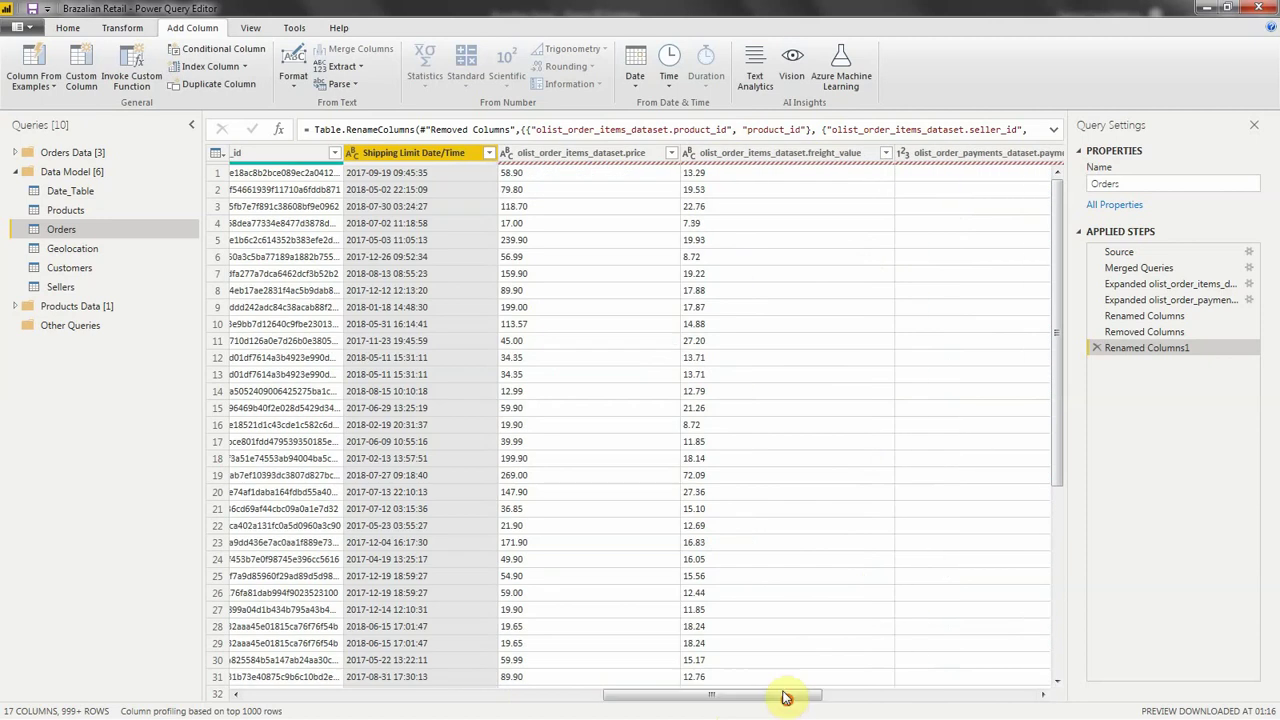
{"action": "left_click", "coordinate": [614, 153]}
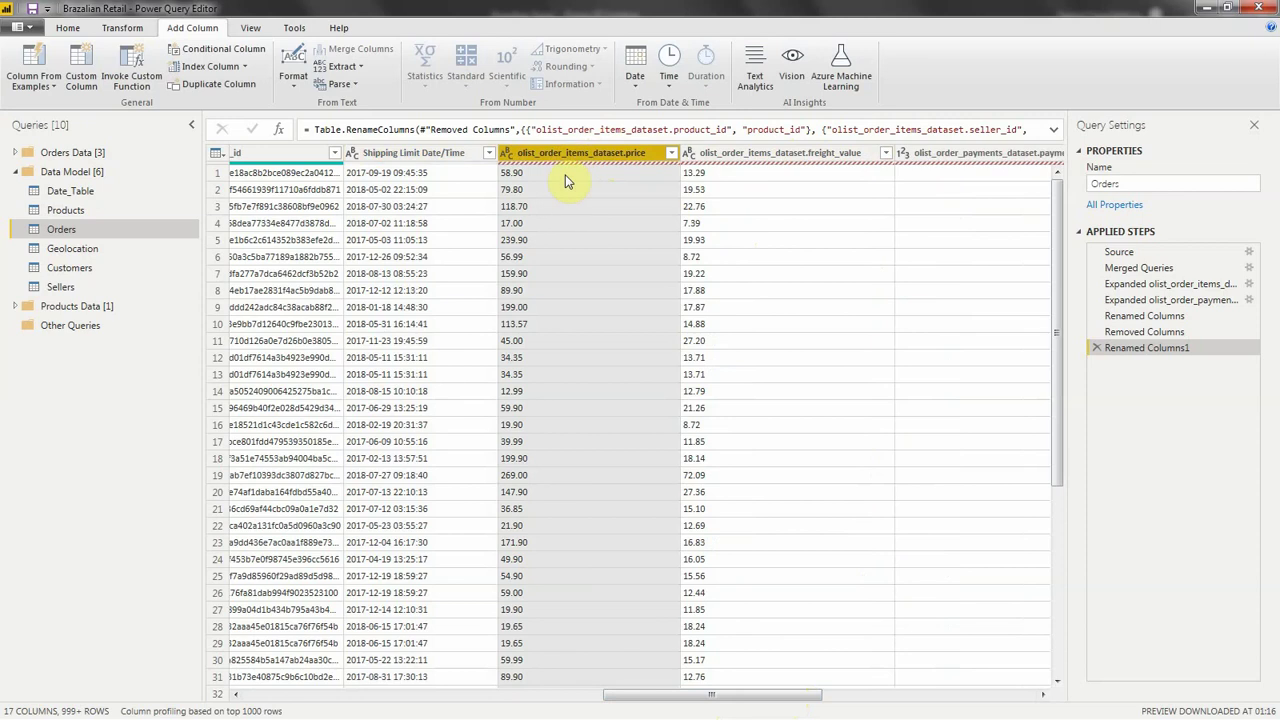
{"action": "left_click", "coordinate": [780, 155]}
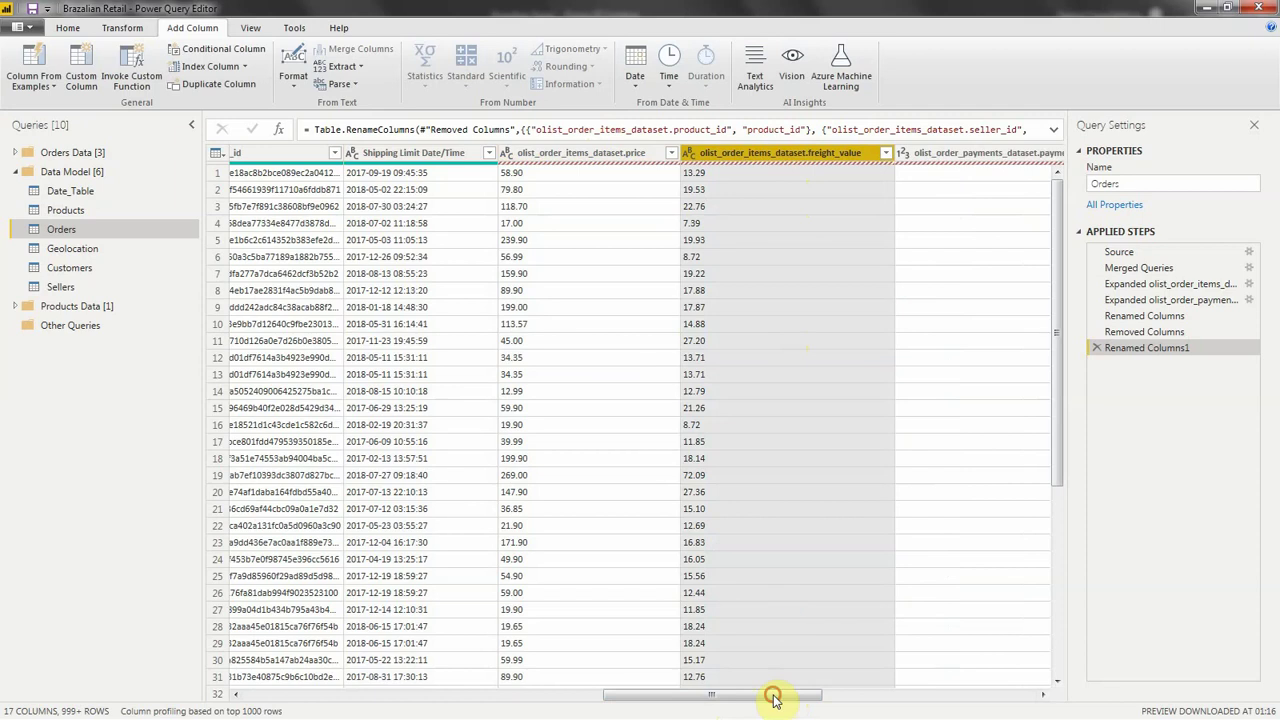
{"action": "left_click_drag", "start_coordinate": [773, 697], "coordinate": [988, 694]}
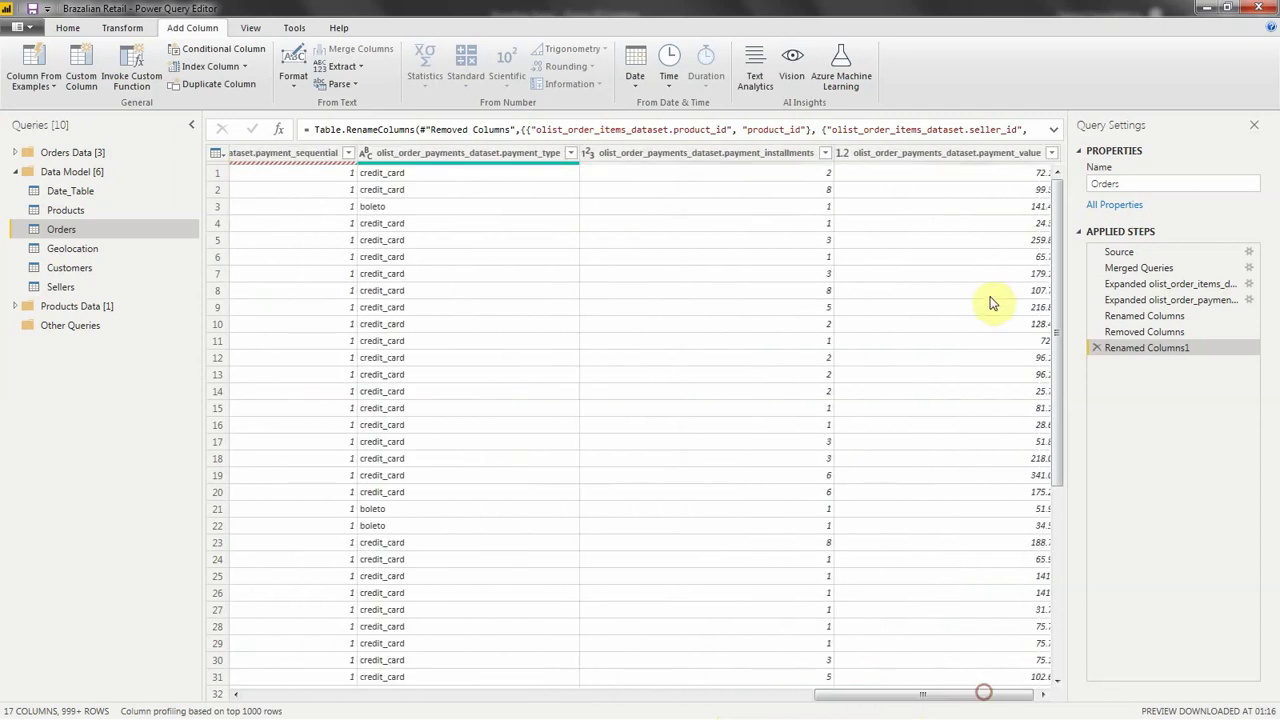
{"action": "left_click", "coordinate": [994, 152]}
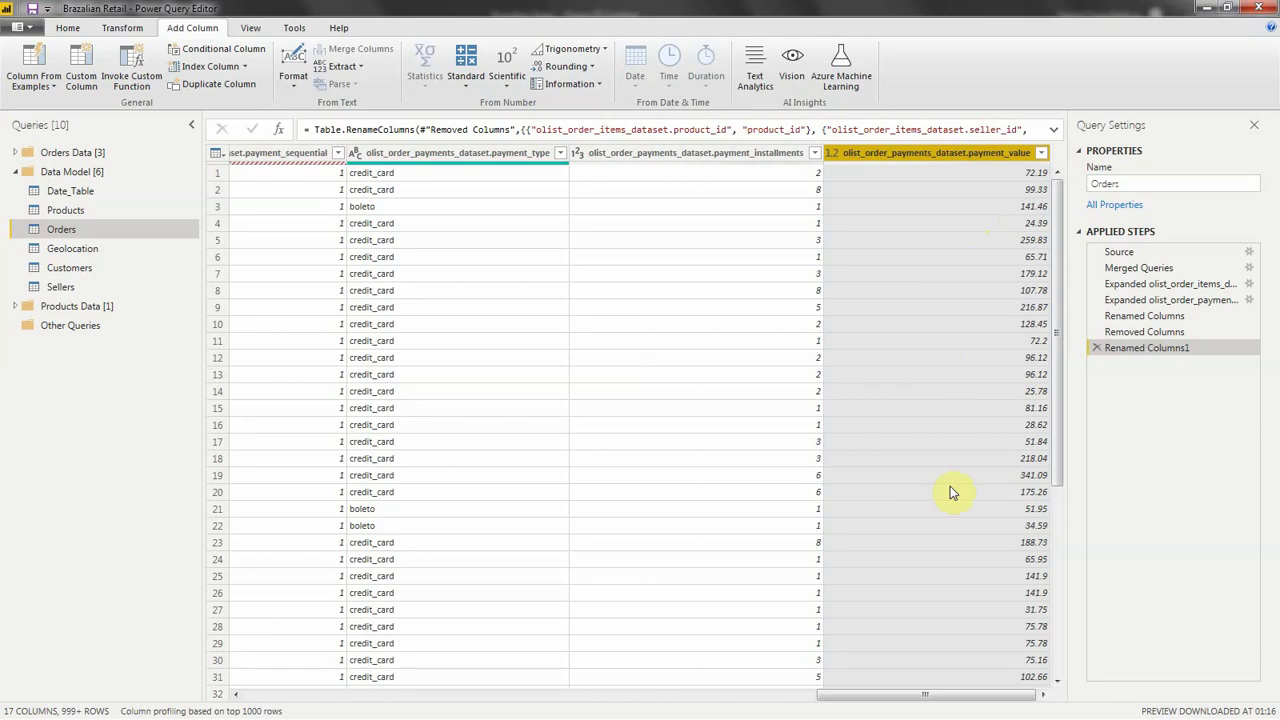
{"action": "left_click_drag", "start_coordinate": [945, 694], "coordinate": [840, 706]}
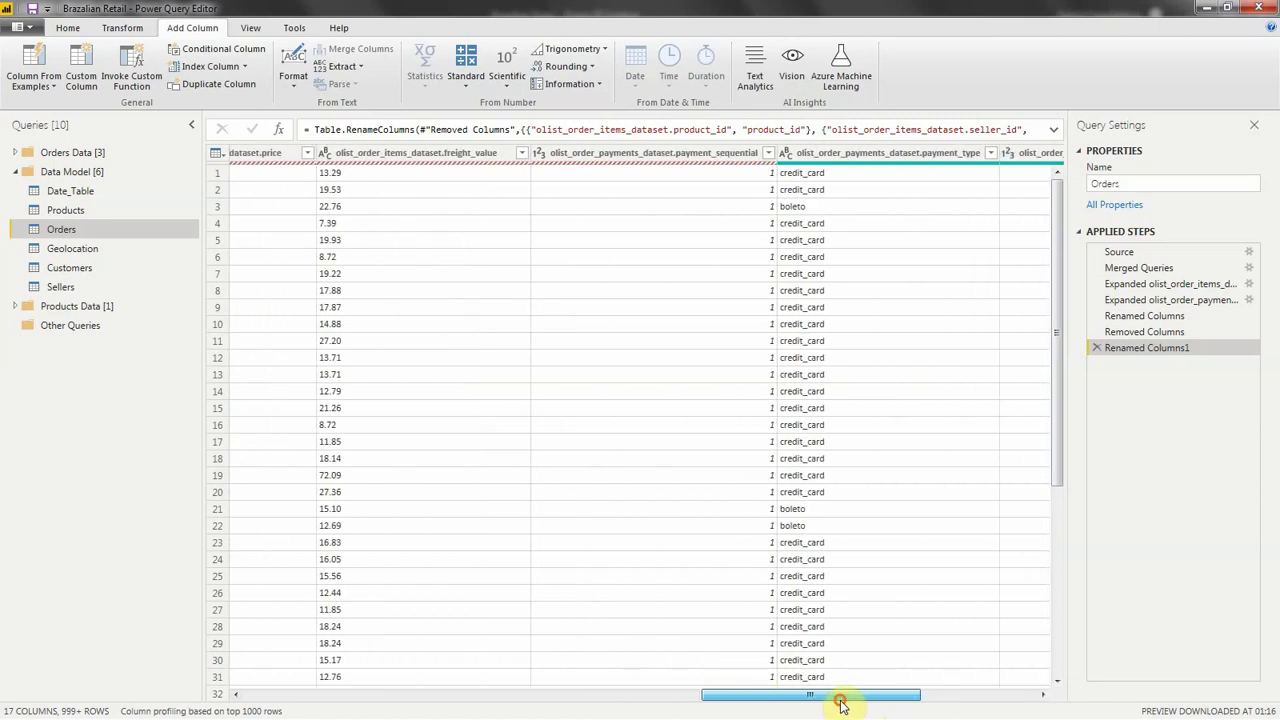
{"action": "left_click", "coordinate": [908, 156]}
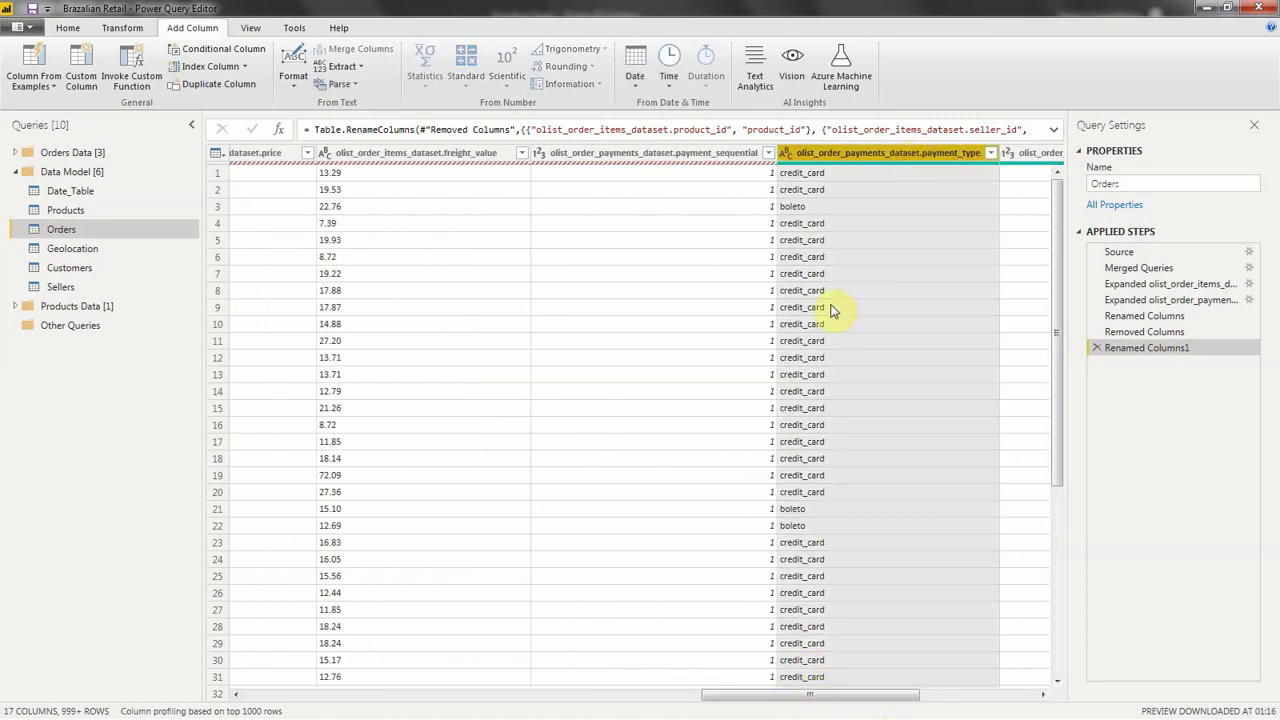
Step: Remove the olist_order_payments_dataset.payment_sequential column from the Orders query
{"action": "left_click", "coordinate": [653, 155]}
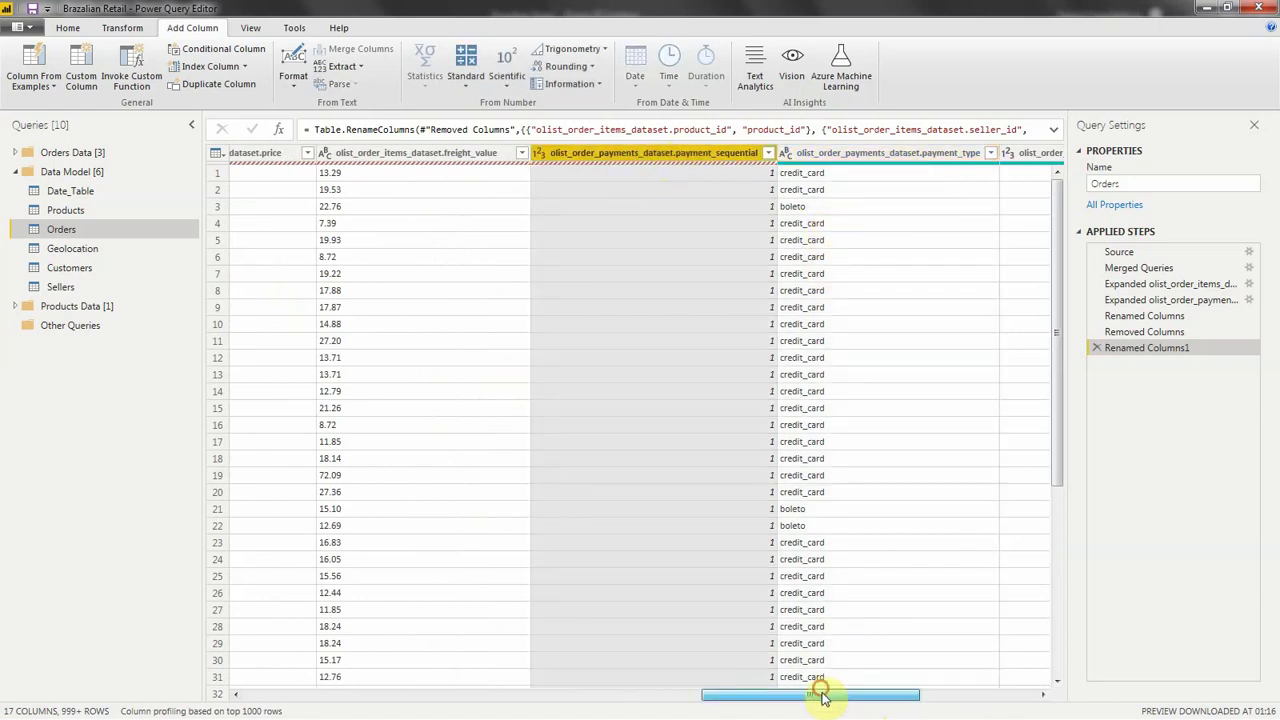
{"action": "left_click_drag", "start_coordinate": [820, 691], "coordinate": [847, 697]}
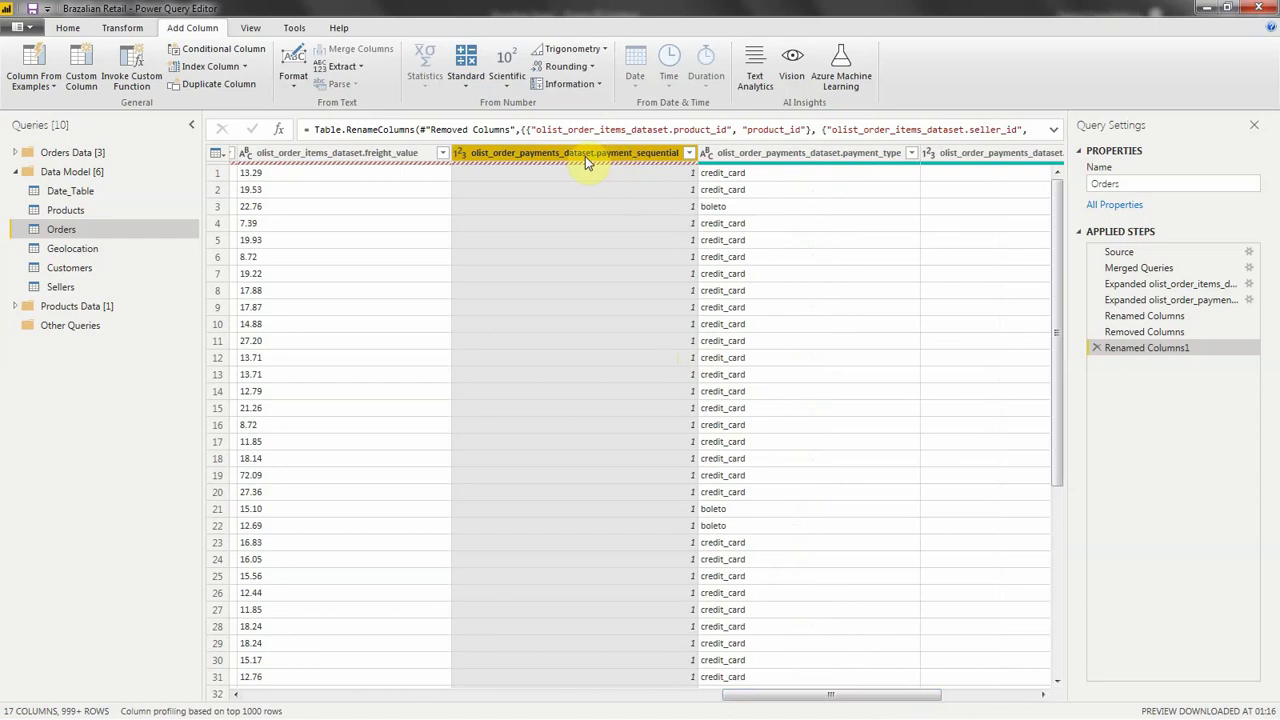
{"action": "right_click", "coordinate": [585, 156]}
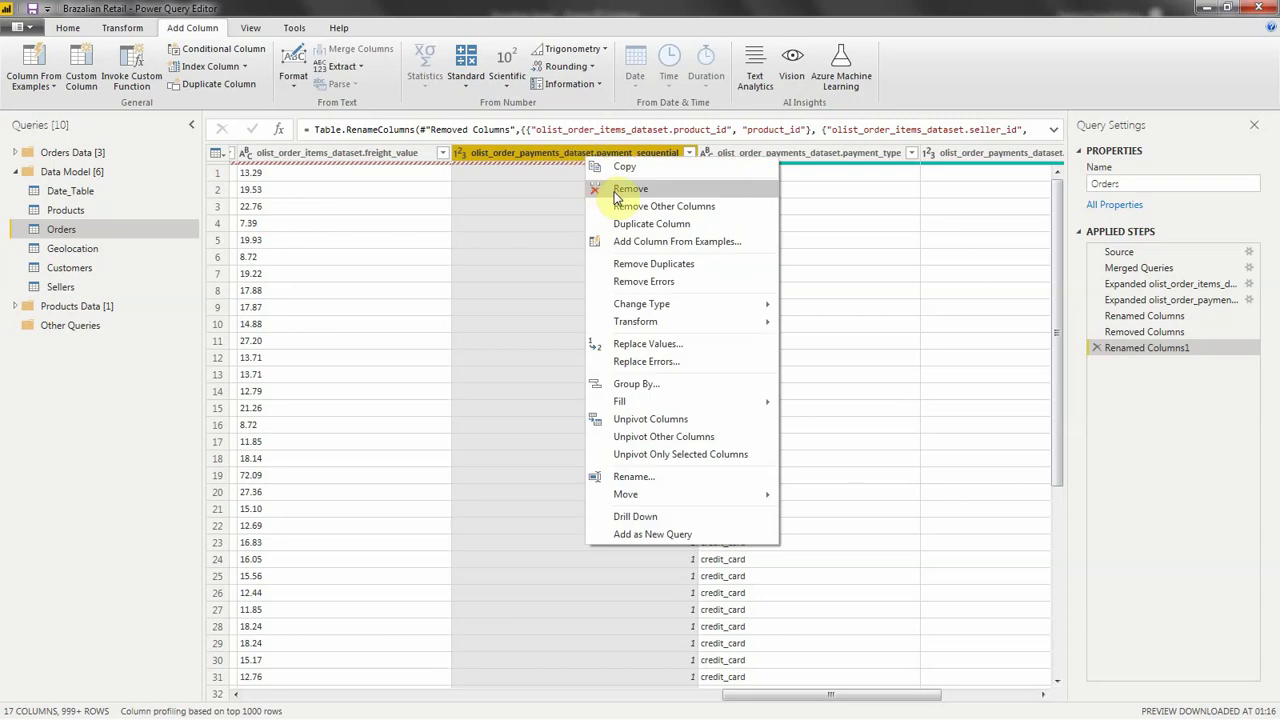
{"action": "left_click", "coordinate": [622, 192]}
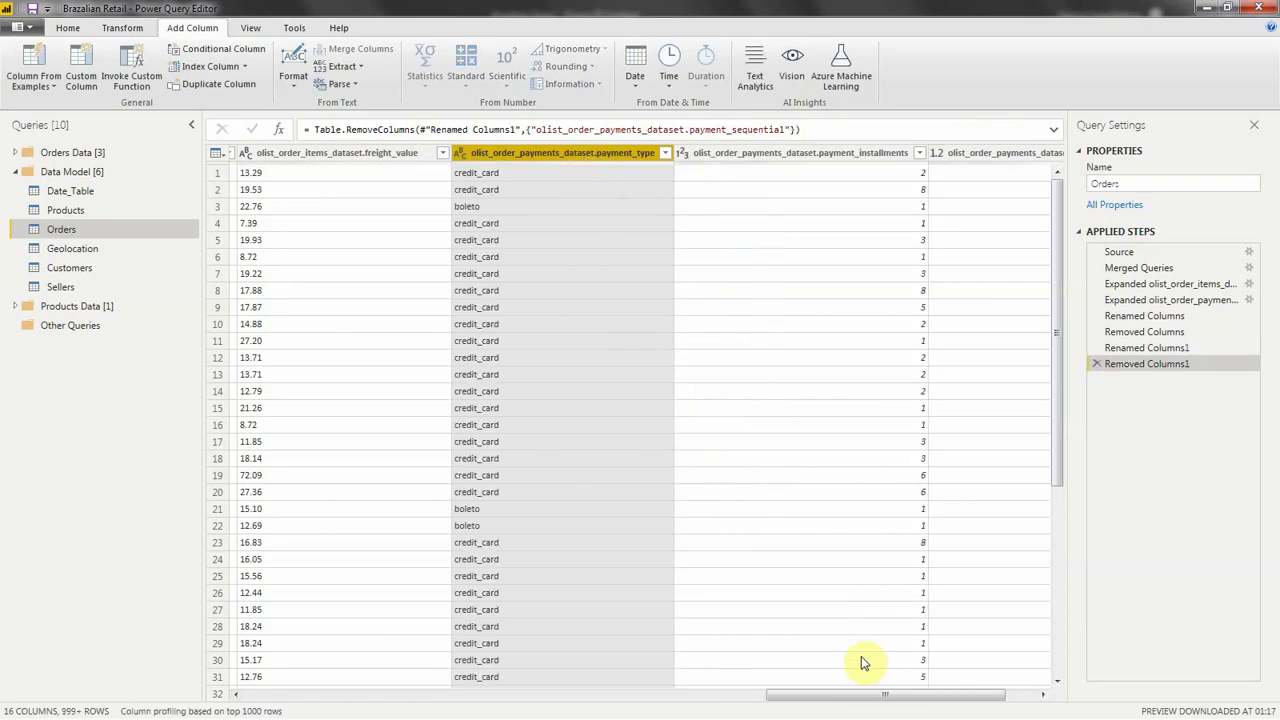
Step: Rename the olist_order_payments_dataset.payment_installments column of the Orders query to EMI
{"action": "left_click", "coordinate": [877, 156]}
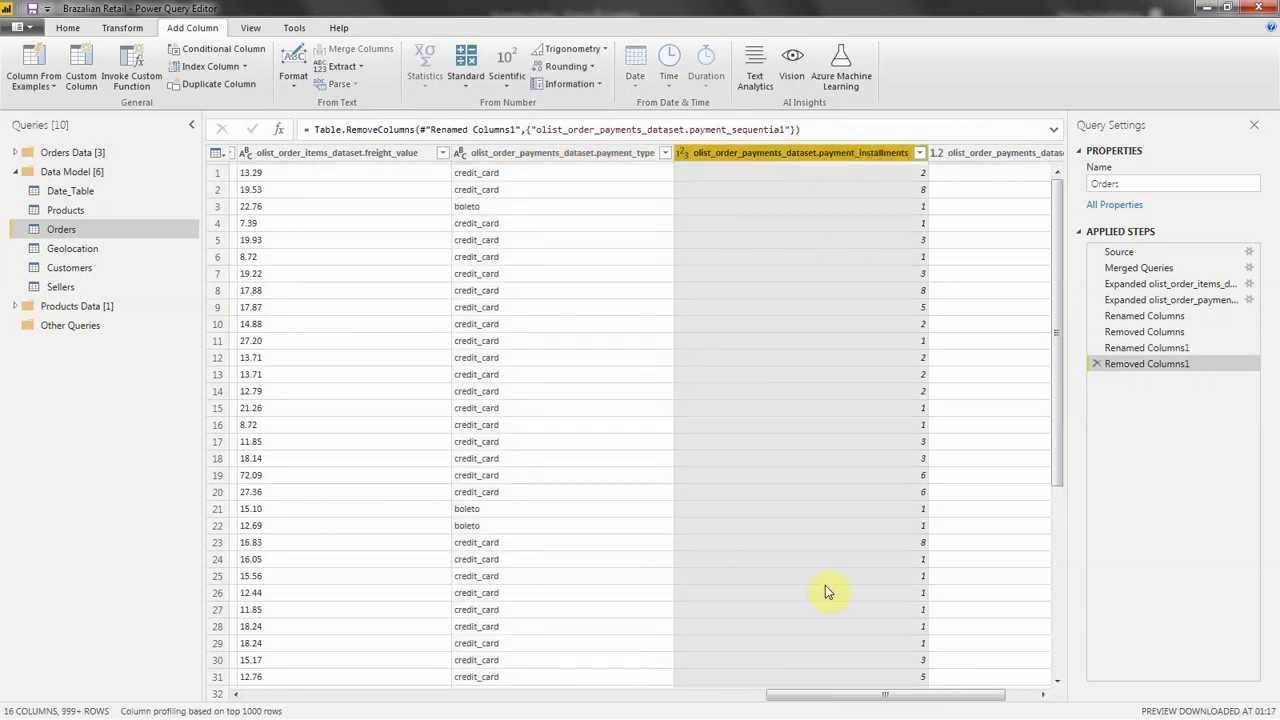
{"action": "left_click_drag", "start_coordinate": [886, 694], "coordinate": [995, 703]}
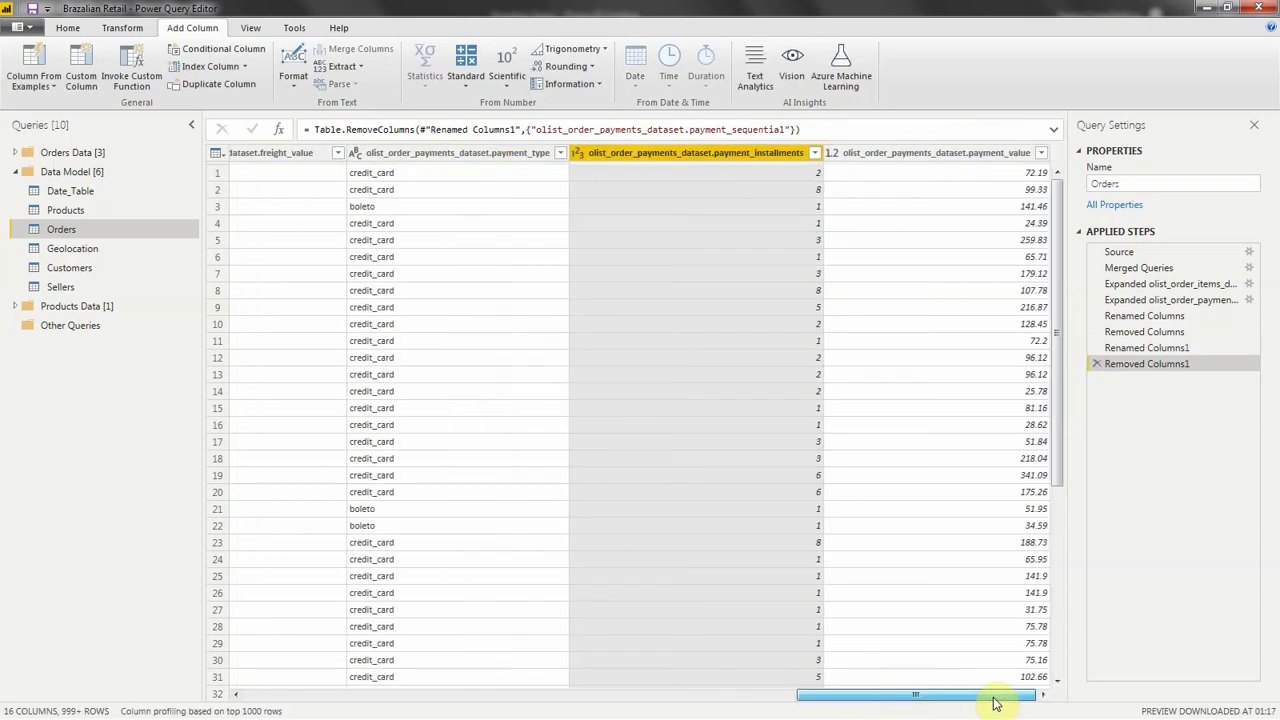
{"action": "double_click", "coordinate": [723, 155]}
{"action": "type", "text": "EMI"}
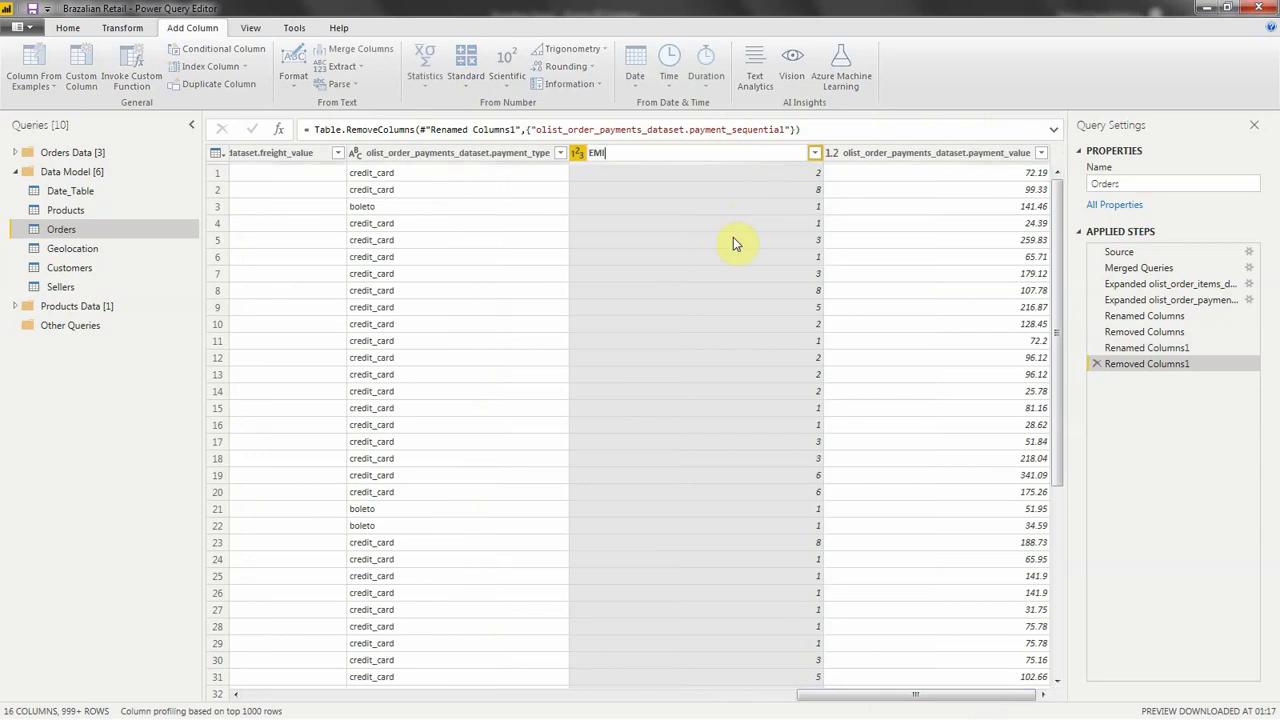
{"action": "key", "text": "Return"}
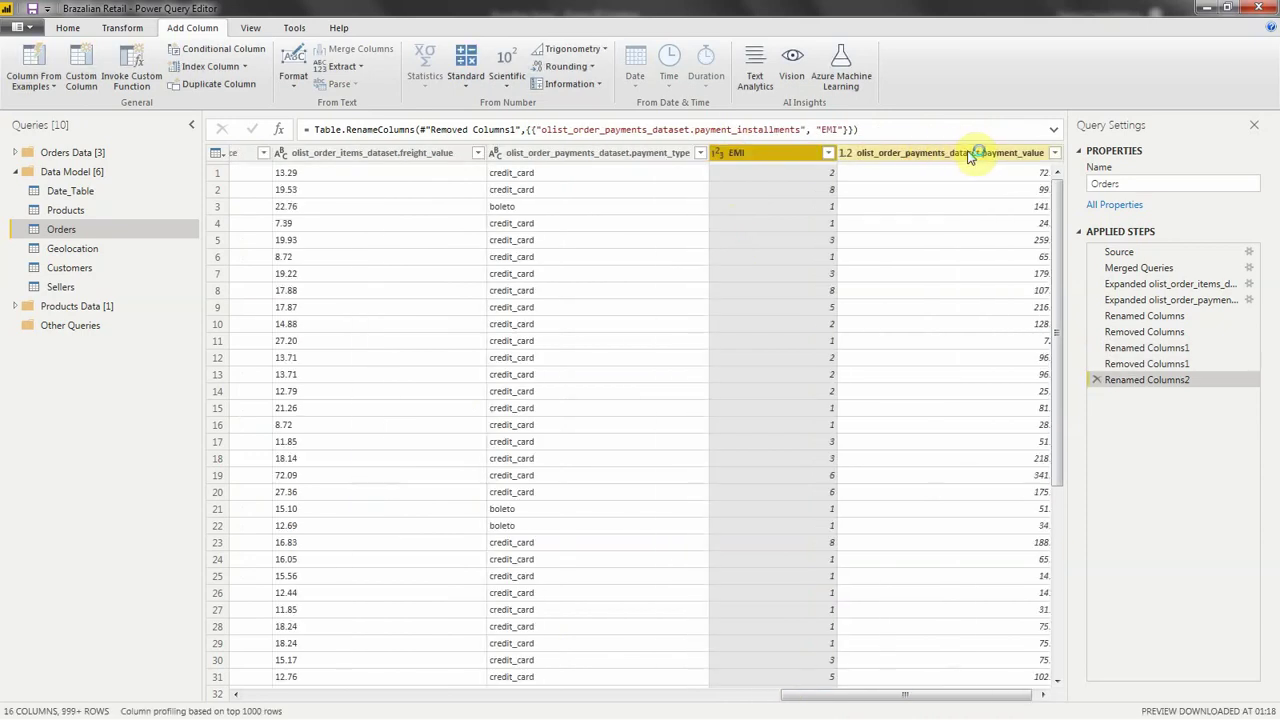
Step: Rename the olist_order_payments_dataset.payment_value column of the Orders query to Total Value
{"action": "left_click", "coordinate": [968, 152]}
{"action": "double_click", "coordinate": [968, 152]}
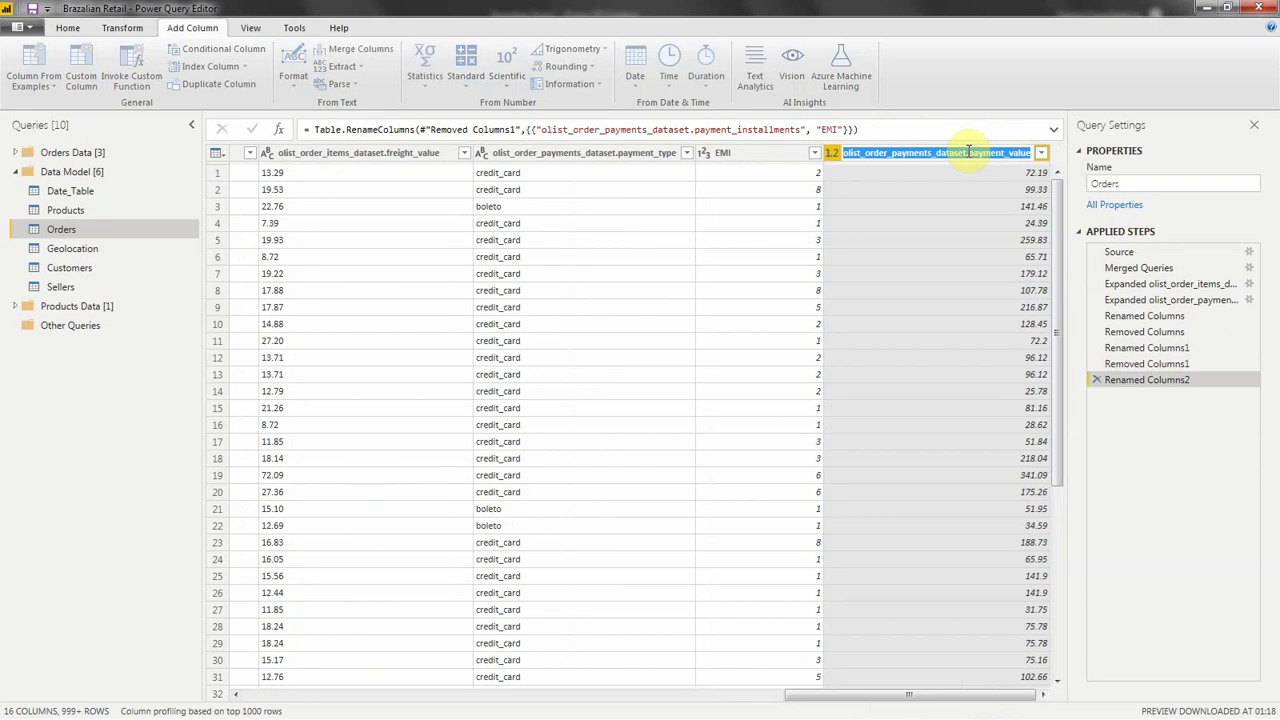
{"action": "type", "text": "Total Value"}
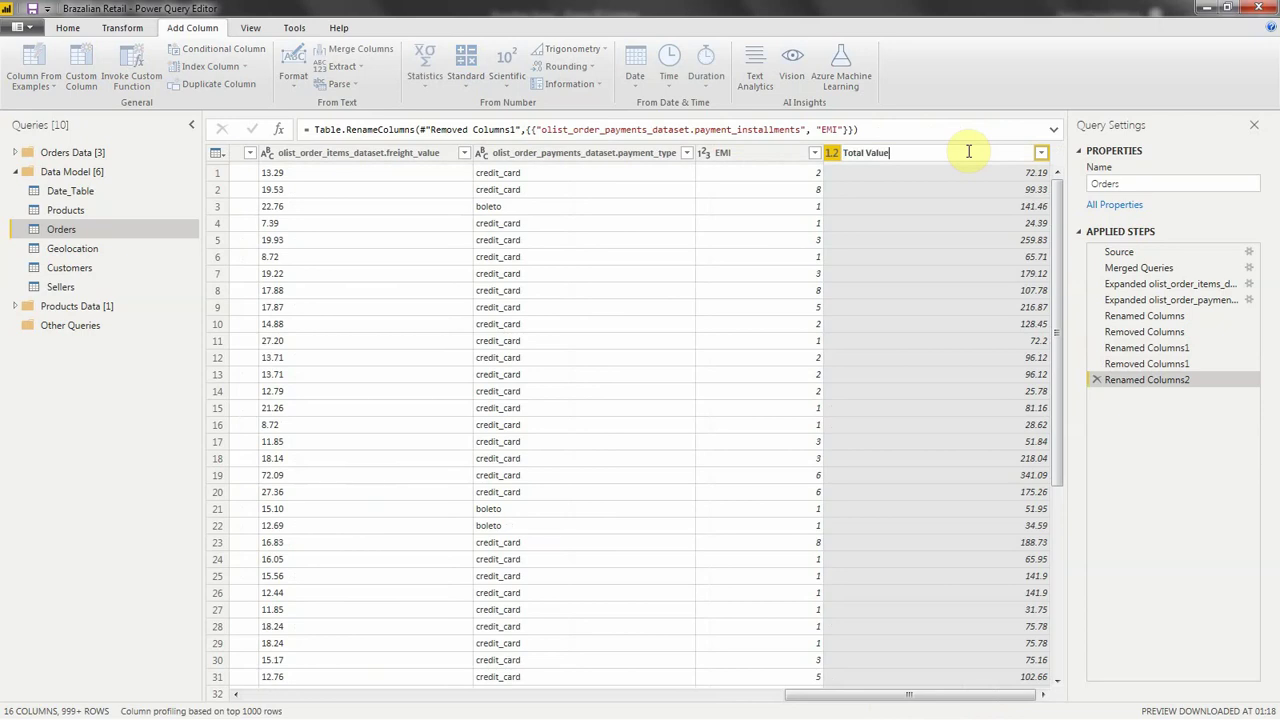
{"action": "key", "text": "Return"}
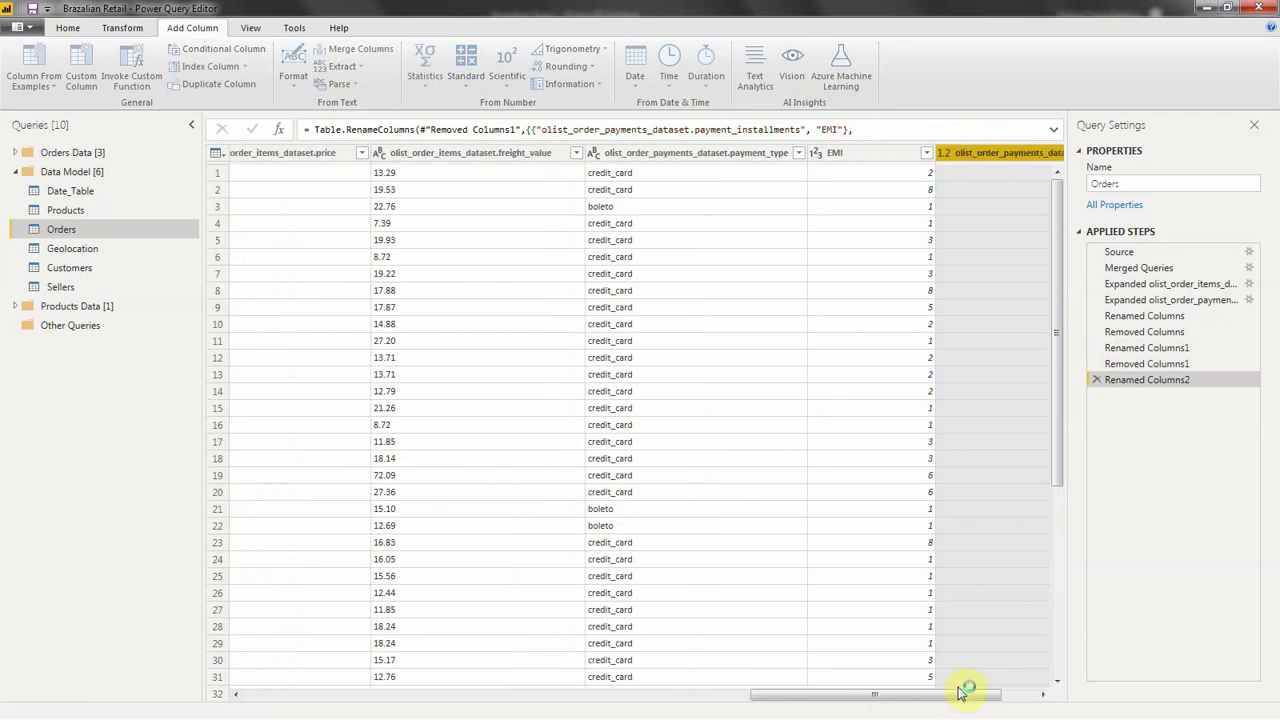
Step: Rename the olist_order_items_dataset.freight_value column of the Orders query to Shipping Charges
{"action": "left_click_drag", "start_coordinate": [968, 694], "coordinate": [850, 694]}
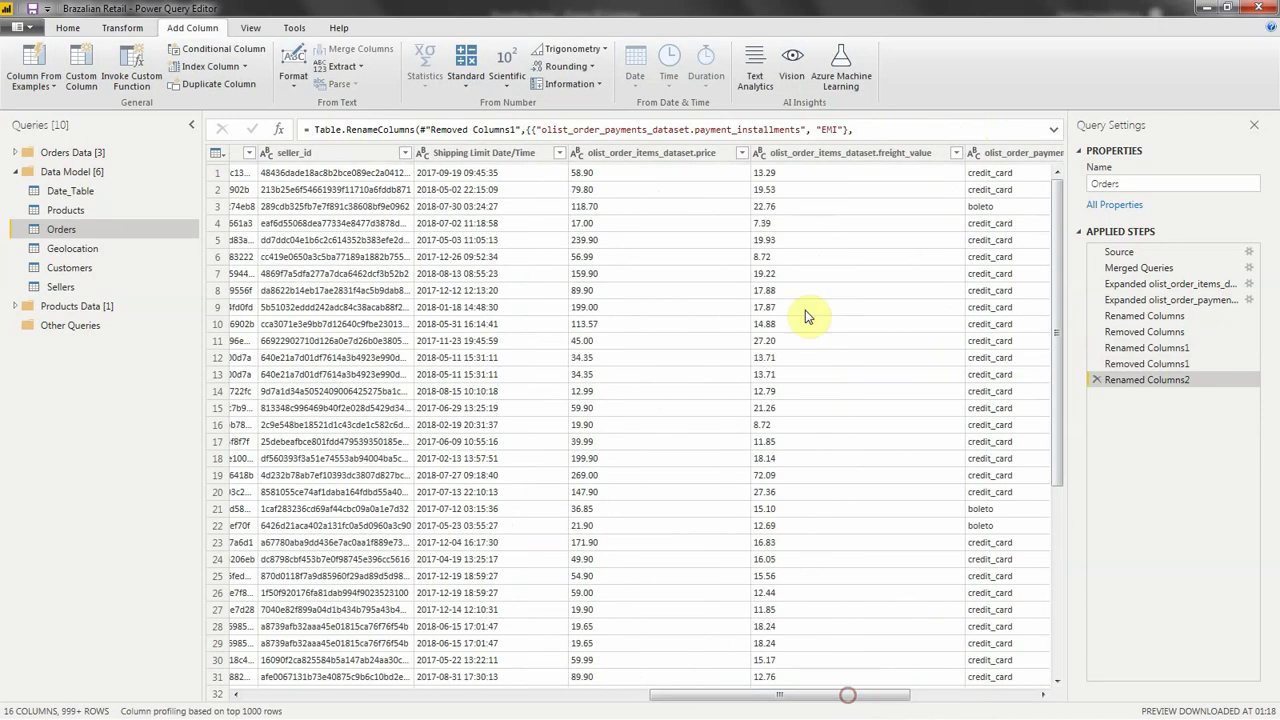
{"action": "double_click", "coordinate": [871, 152]}
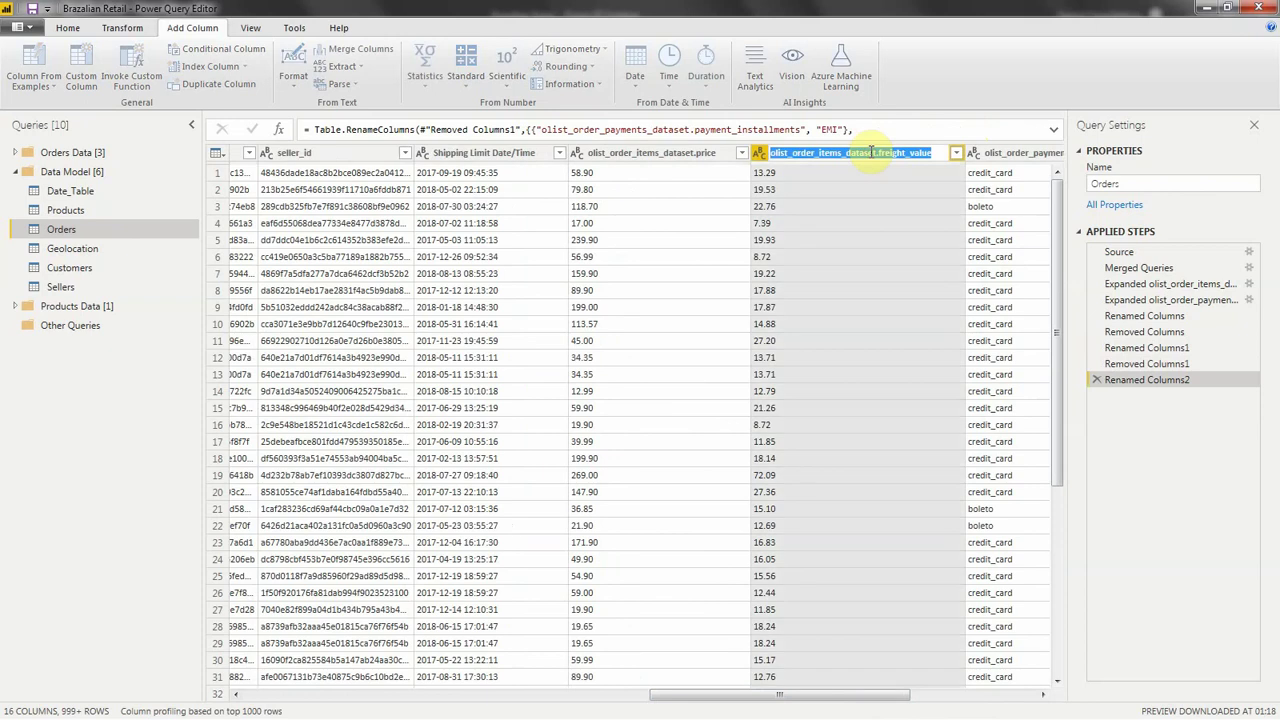
{"action": "type", "text": "Shipping "}
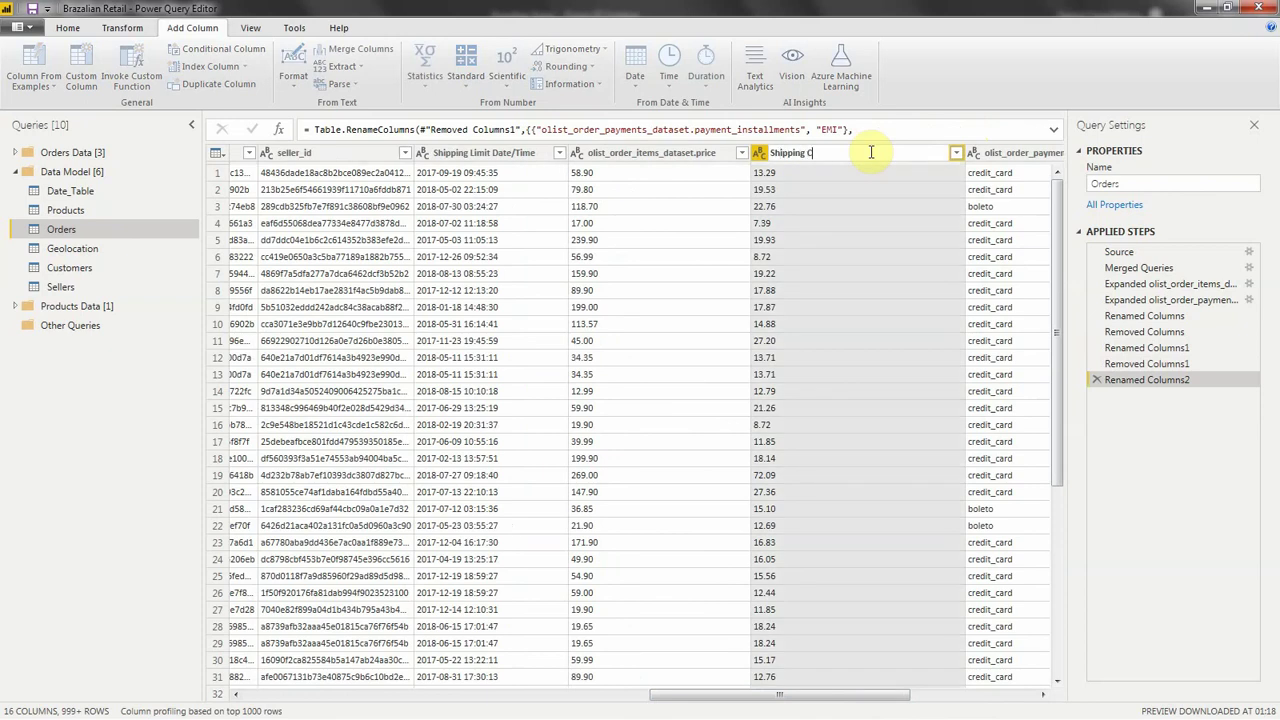
{"action": "type", "text": "Charges"}
{"action": "key", "text": "Return"}
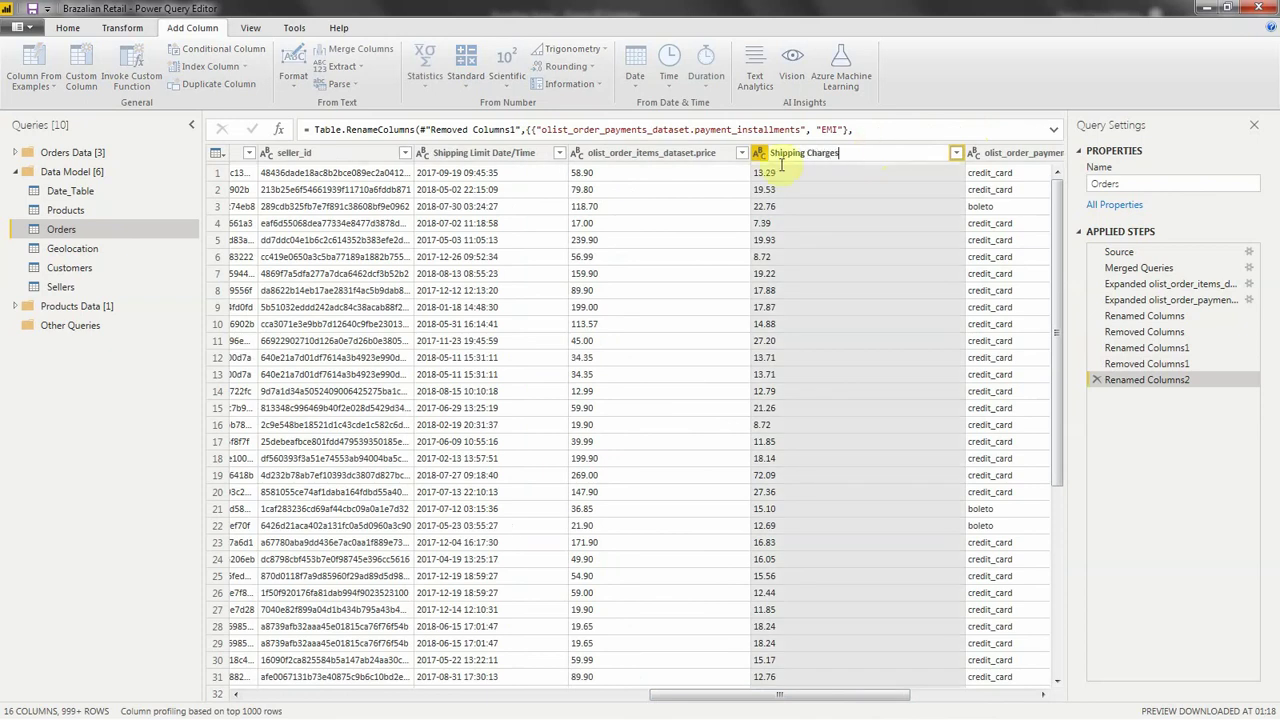
Step: Rename the olist_order_items_dataset.price column of the Orders query to Item Price
{"action": "double_click", "coordinate": [662, 155]}
{"action": "type", "text": "Item"}
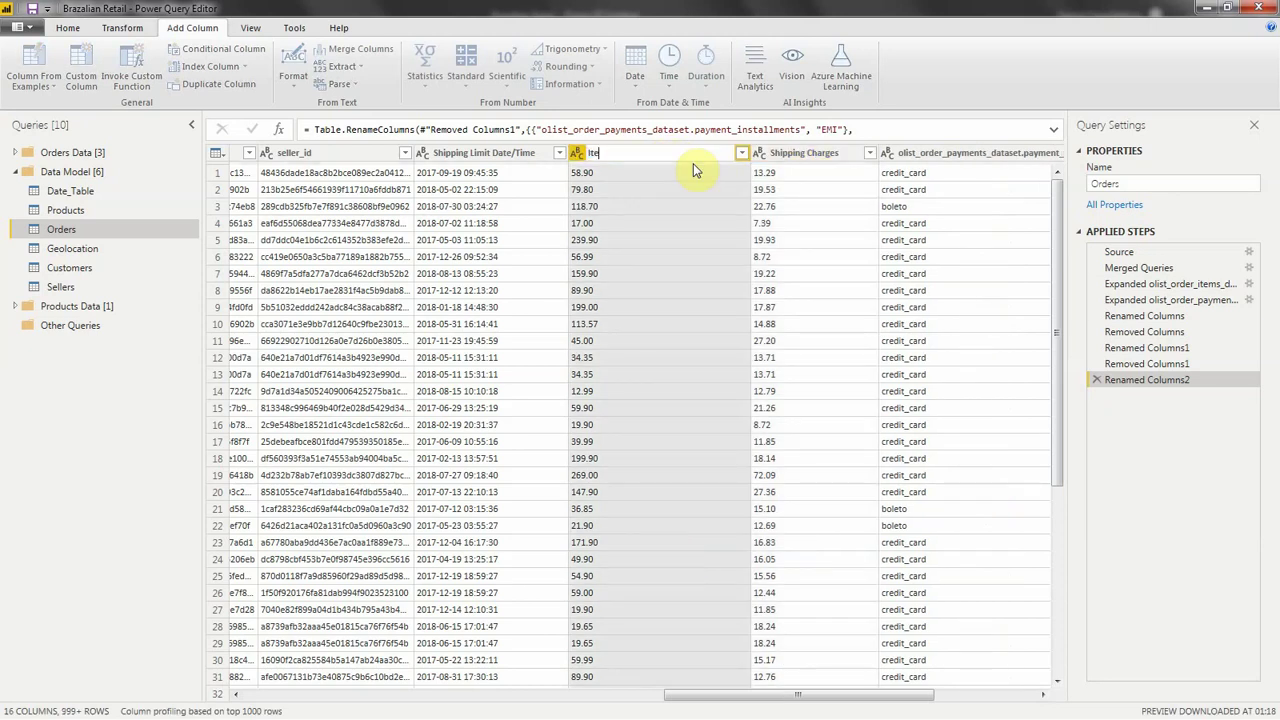
{"action": "key", "text": "Return"}
{"action": "type", "text": "Price"}
{"action": "key", "text": "Return"}
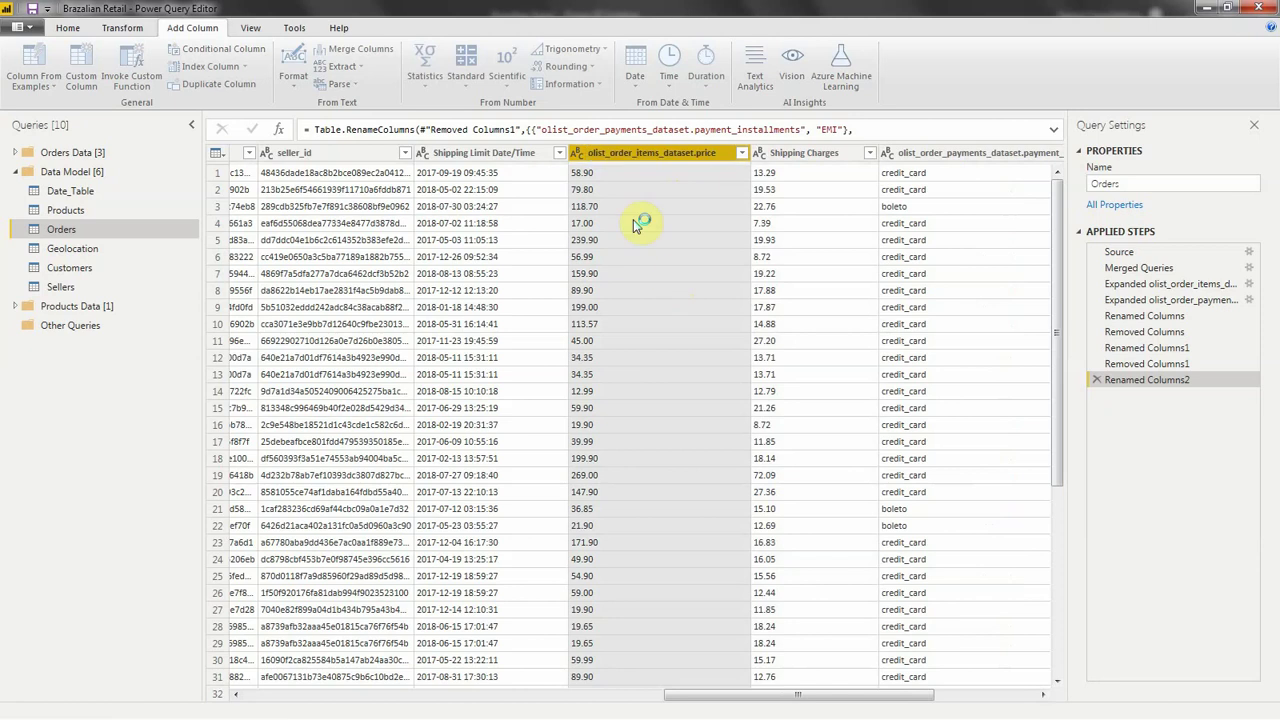
Step: Change the data type of the Item Price and Shipping Charges columns to Decimal Number
{"action": "left_click", "coordinate": [577, 153]}
{"action": "left_click", "coordinate": [672, 160]}
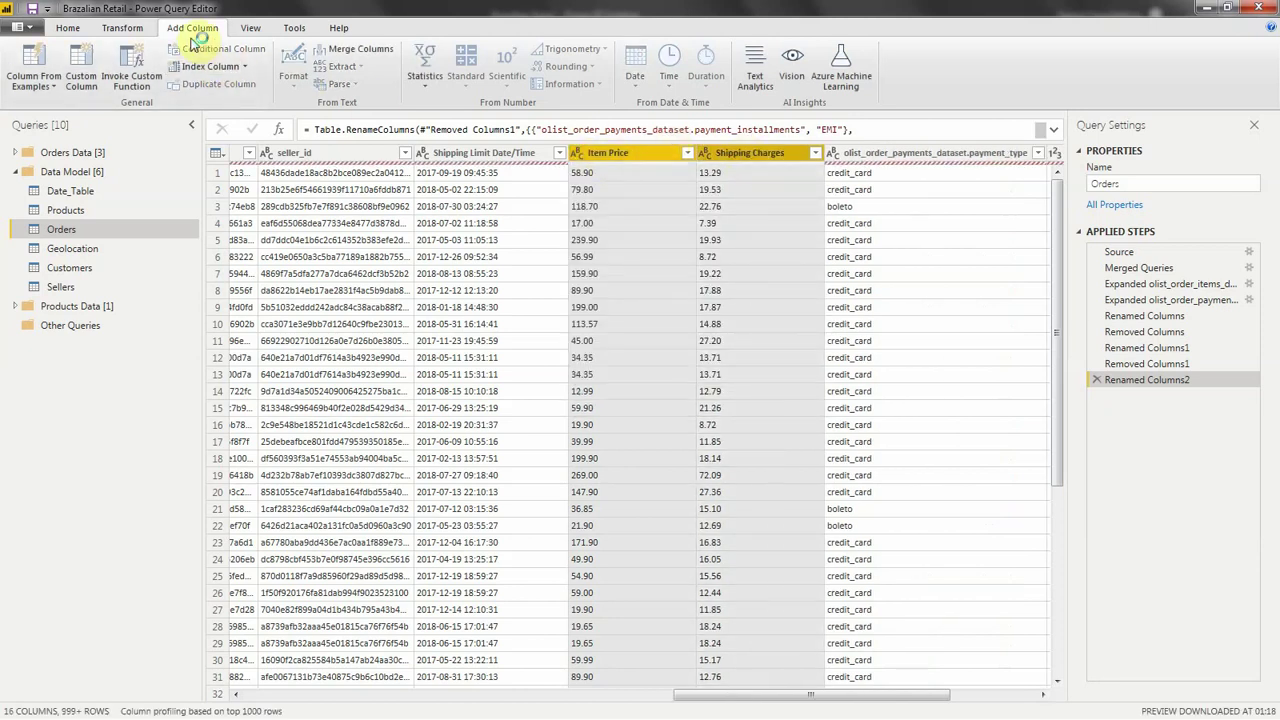
{"action": "left_click", "coordinate": [122, 27]}
{"action": "left_click", "coordinate": [250, 48]}
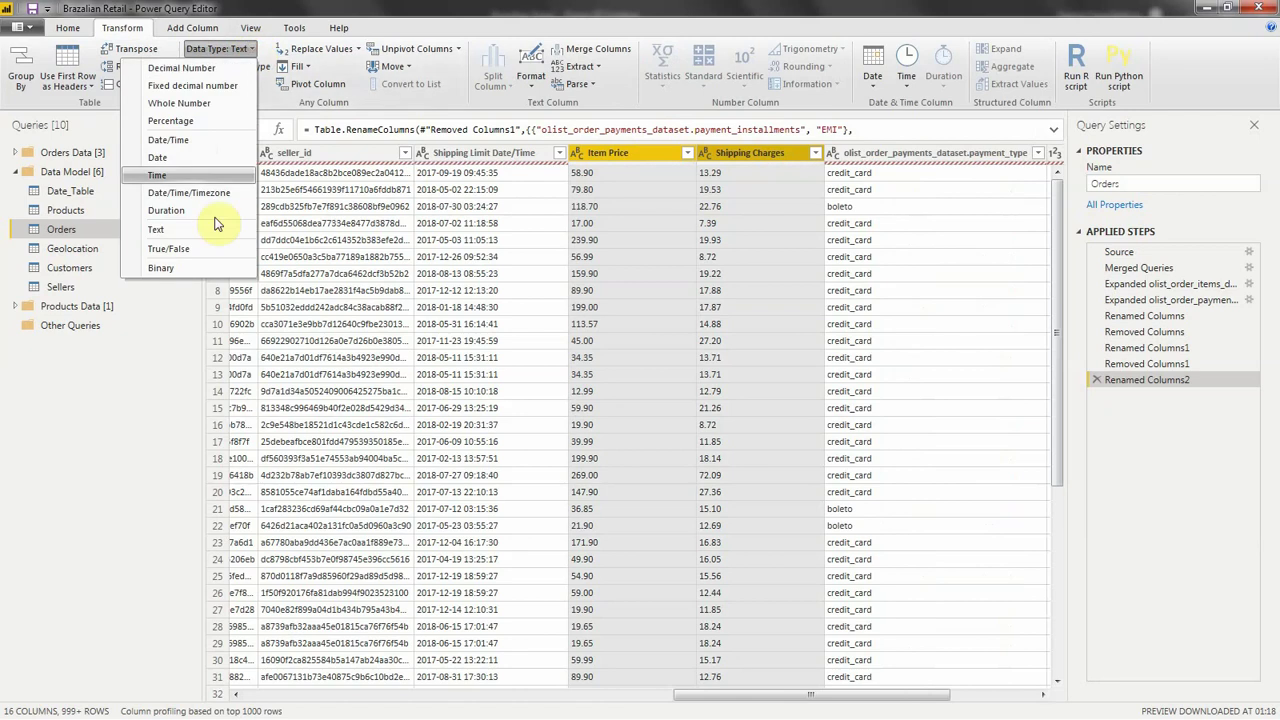
{"action": "left_click", "coordinate": [212, 70]}
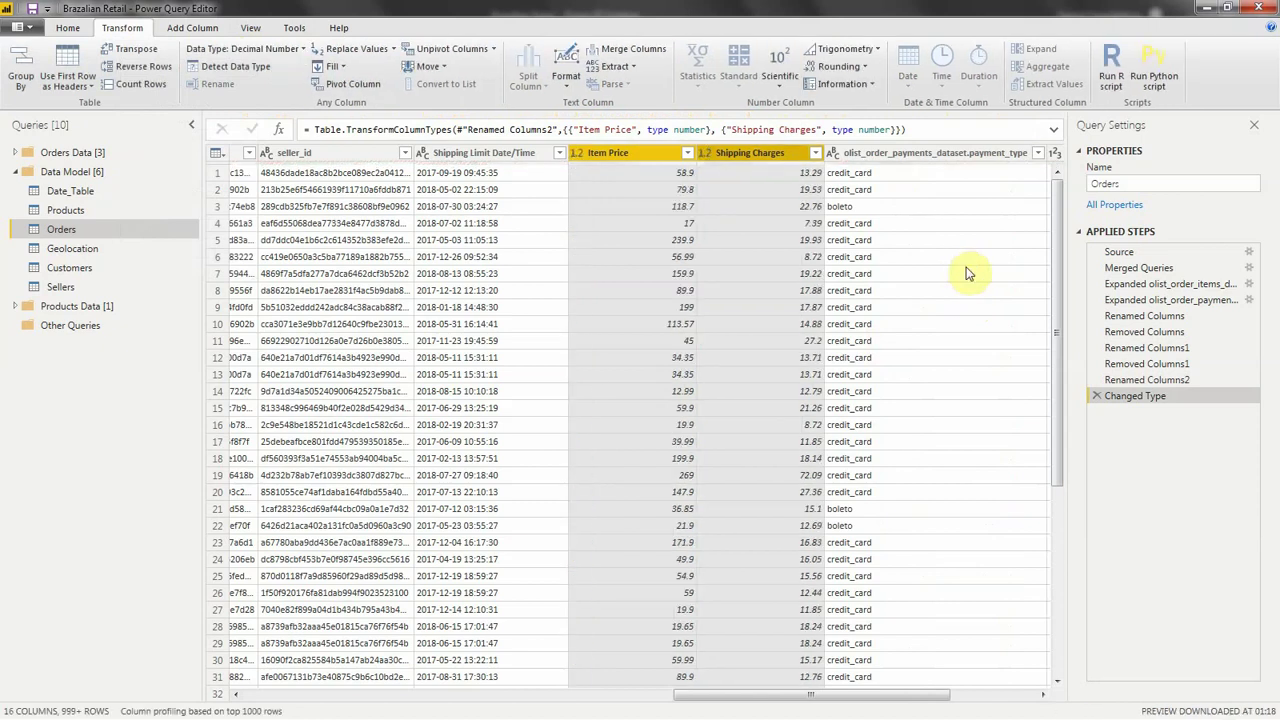
Step: Rename the olist_order_payments_dataset.payment_type column of the Orders query to Payment Mode
{"action": "double_click", "coordinate": [952, 152]}
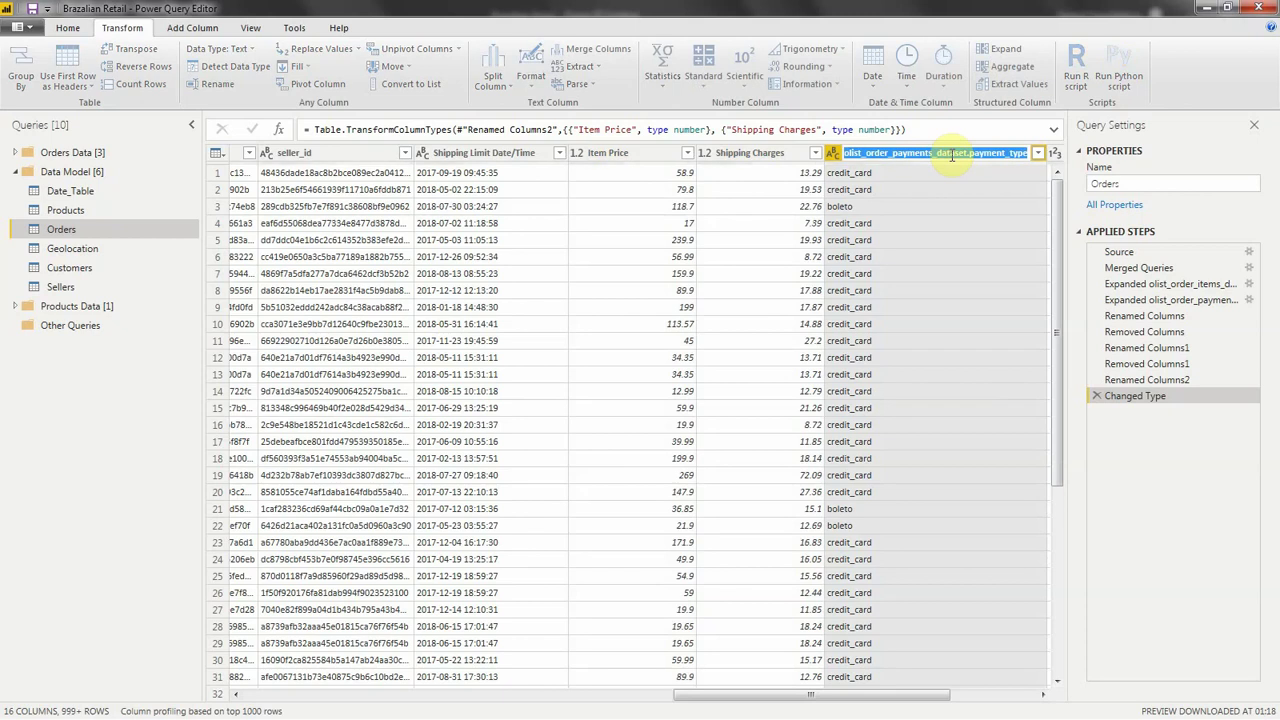
{"action": "type", "text": "Payment"}
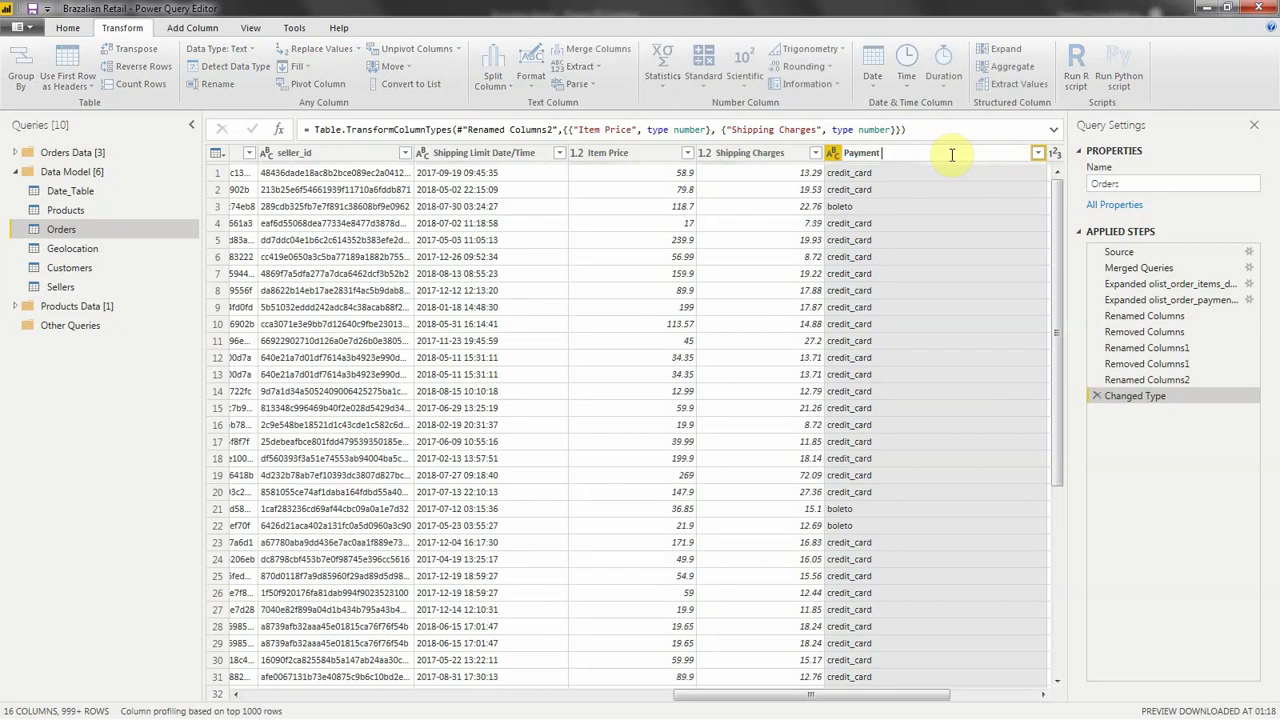
{"action": "type", "text": " Mode"}
{"action": "key", "text": "Return"}
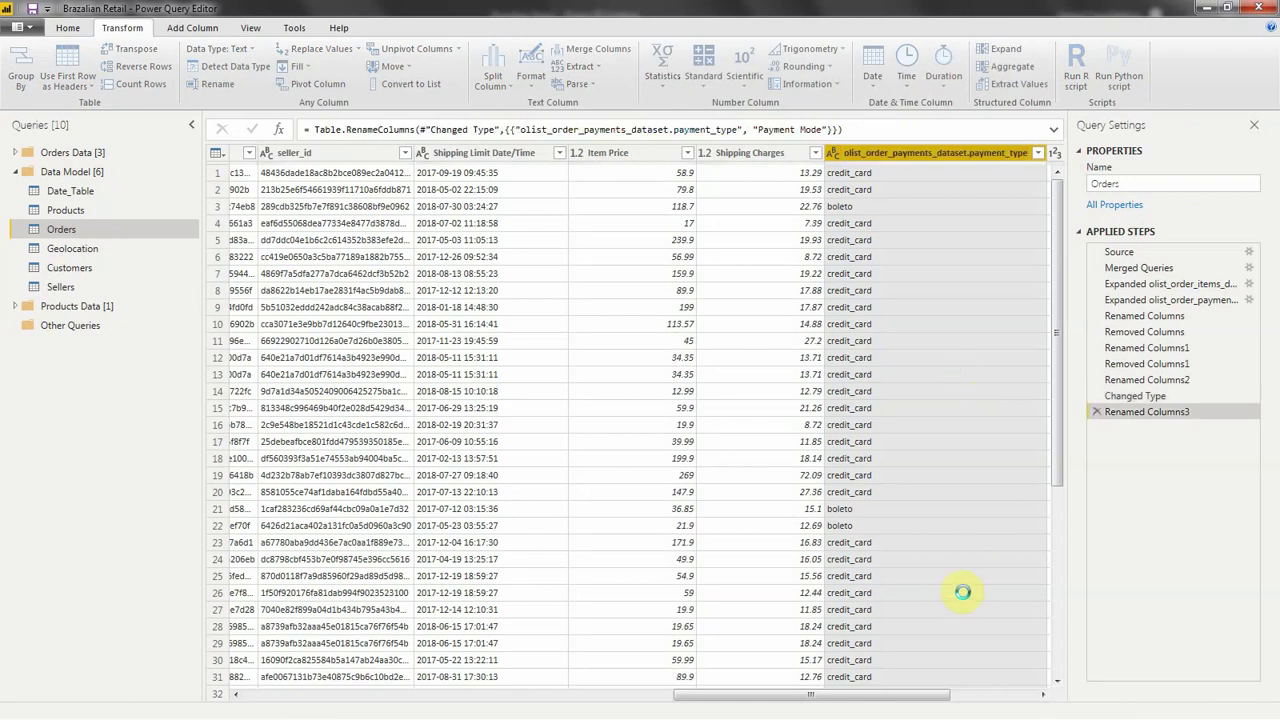
Step: Change the data type of the Shipping Limit Date/Time column in Orders to Date/Time
{"action": "left_click_drag", "start_coordinate": [889, 695], "coordinate": [803, 703]}
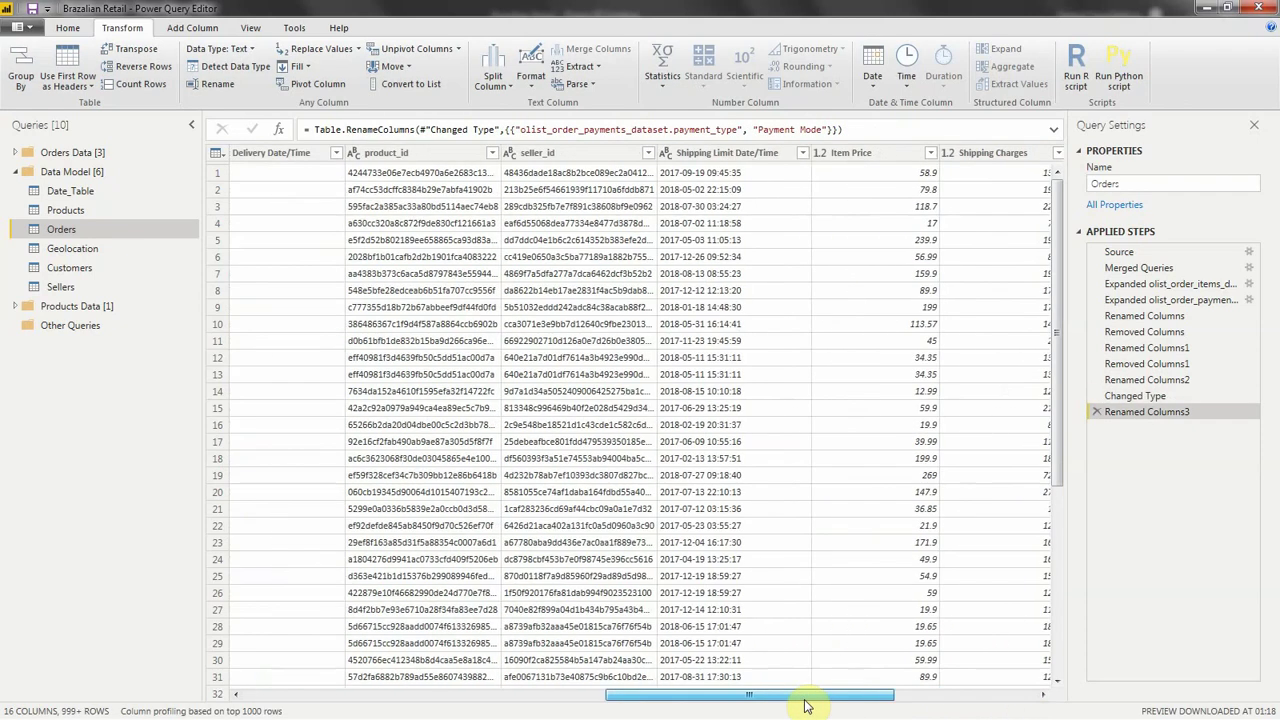
{"action": "left_click", "coordinate": [665, 155]}
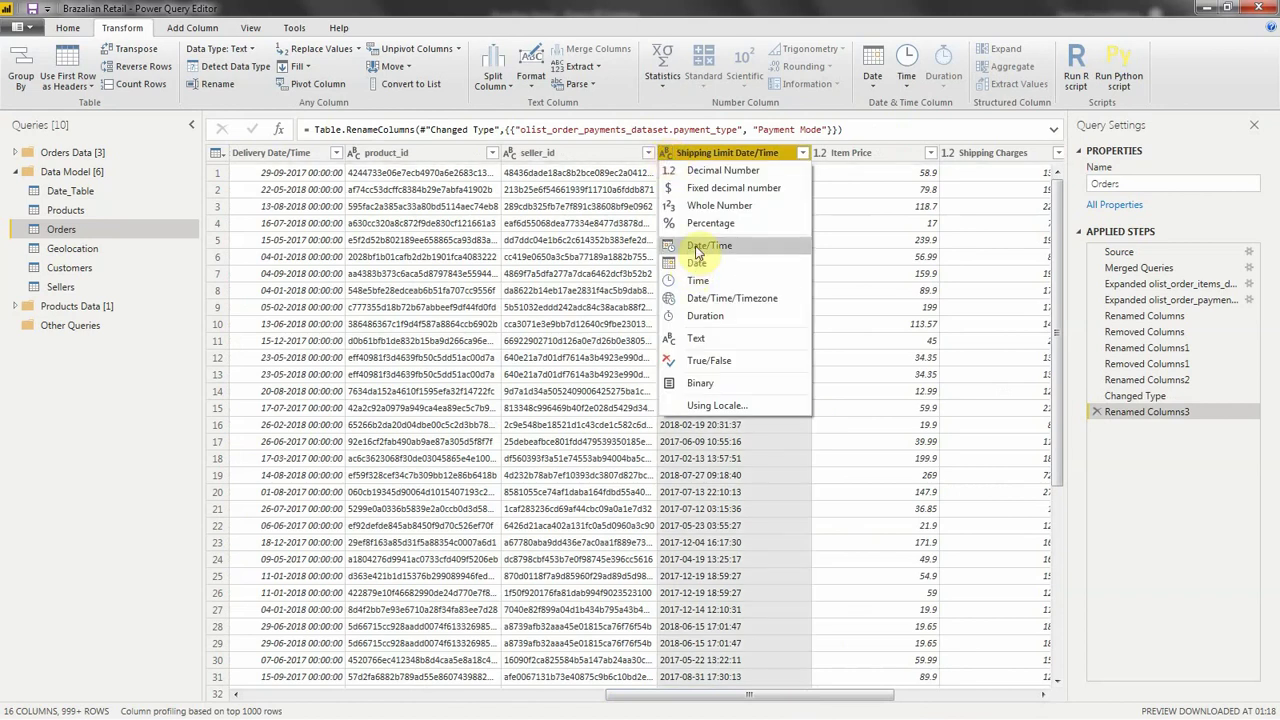
{"action": "left_click", "coordinate": [700, 246]}
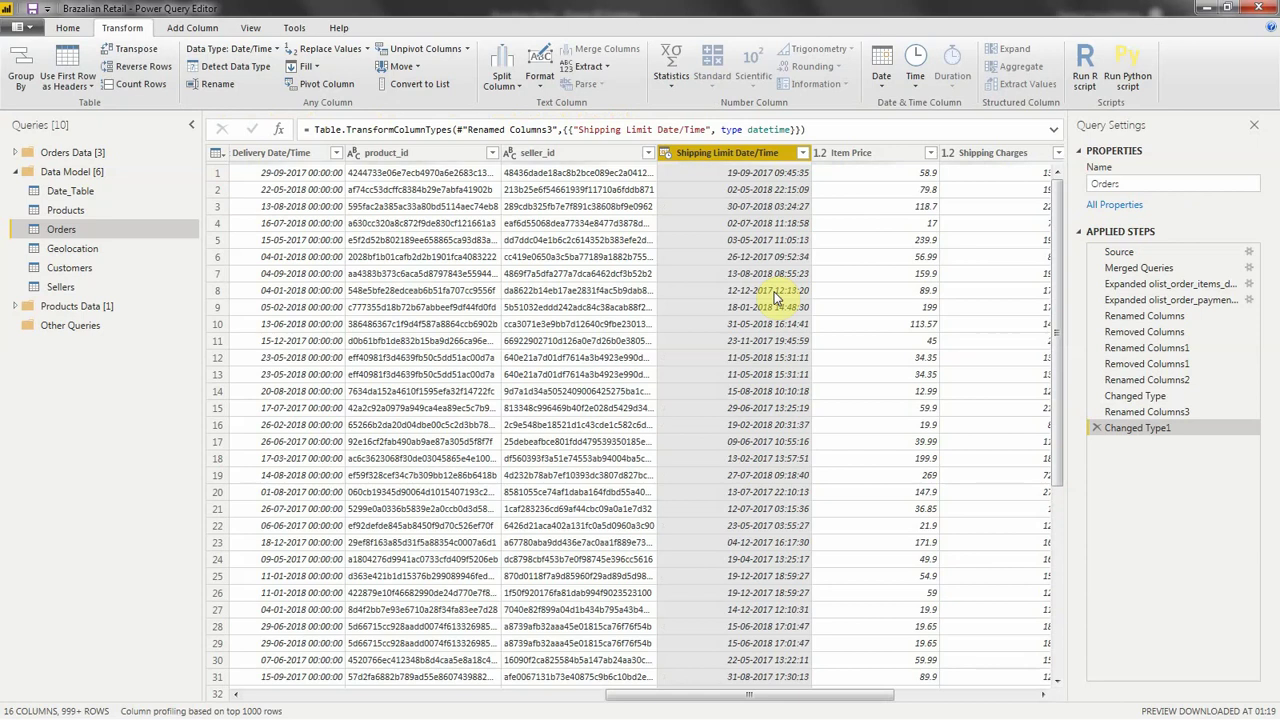
Step: Examine the date/time columns of the Orders query, from Purchased Date/Time through Est Delivery Date/Time, and their individual values
{"action": "left_click_drag", "start_coordinate": [825, 695], "coordinate": [626, 697]}
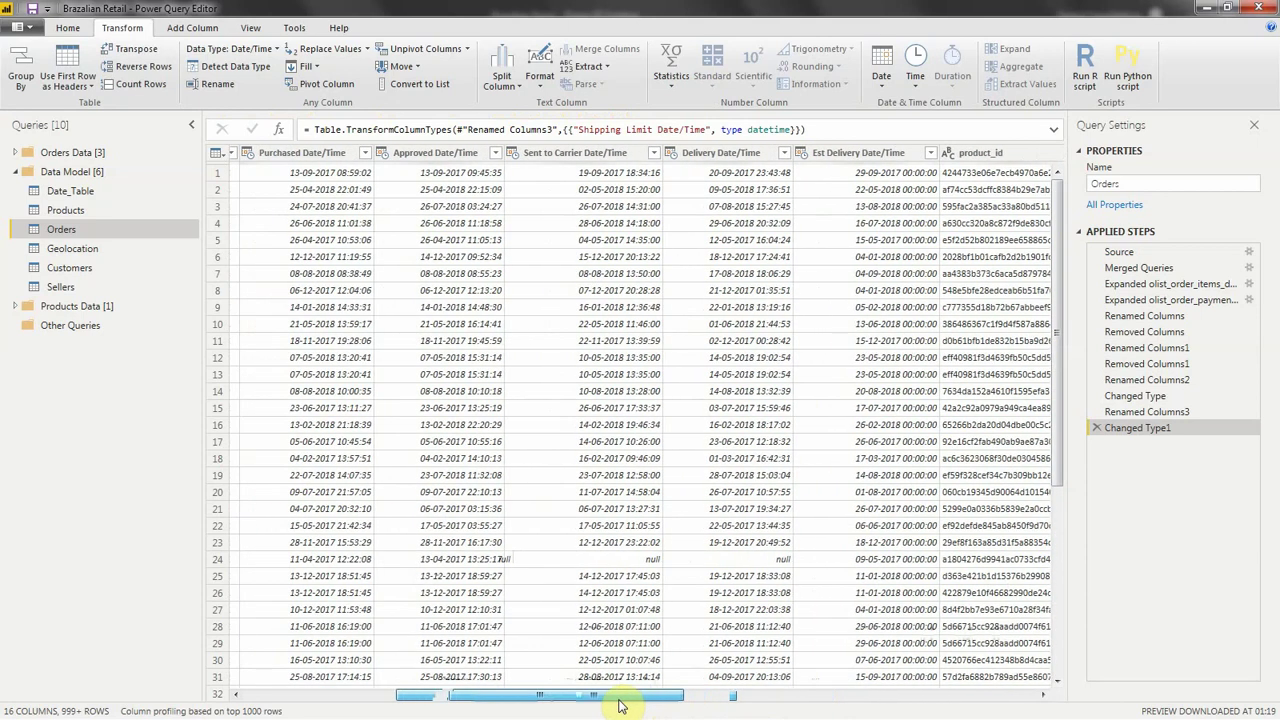
{"action": "left_click", "coordinate": [305, 152]}
{"action": "left_click", "coordinate": [440, 152], "text": "ctrl"}
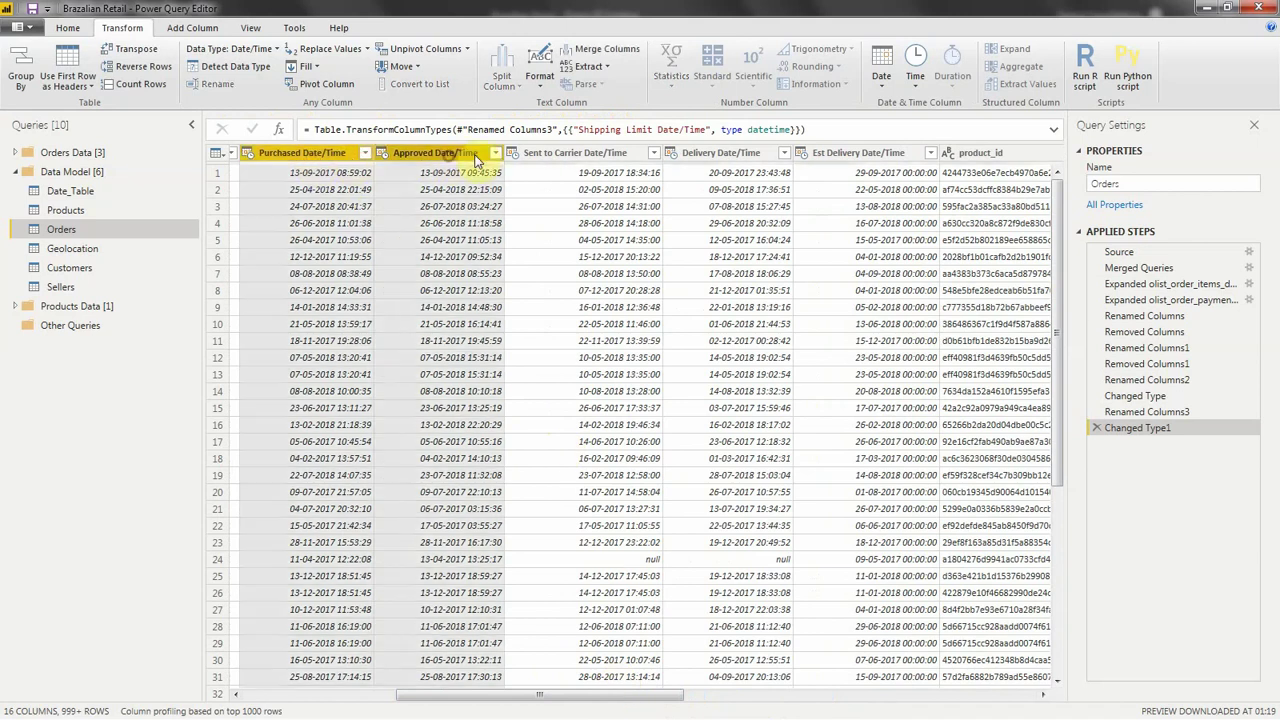
{"action": "left_click", "coordinate": [575, 152], "text": "ctrl"}
{"action": "left_click", "coordinate": [720, 152], "text": "ctrl"}
{"action": "left_click", "coordinate": [853, 153], "text": "ctrl"}
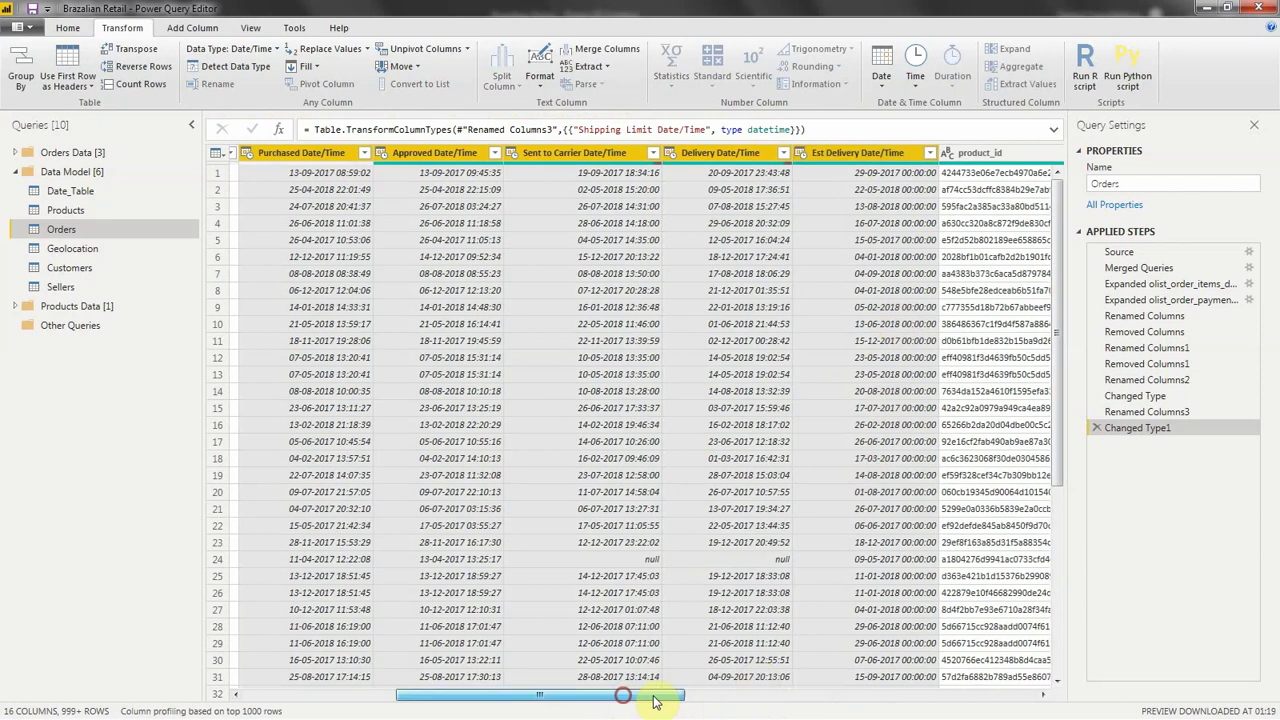
{"action": "left_click_drag", "start_coordinate": [651, 694], "coordinate": [392, 701]}
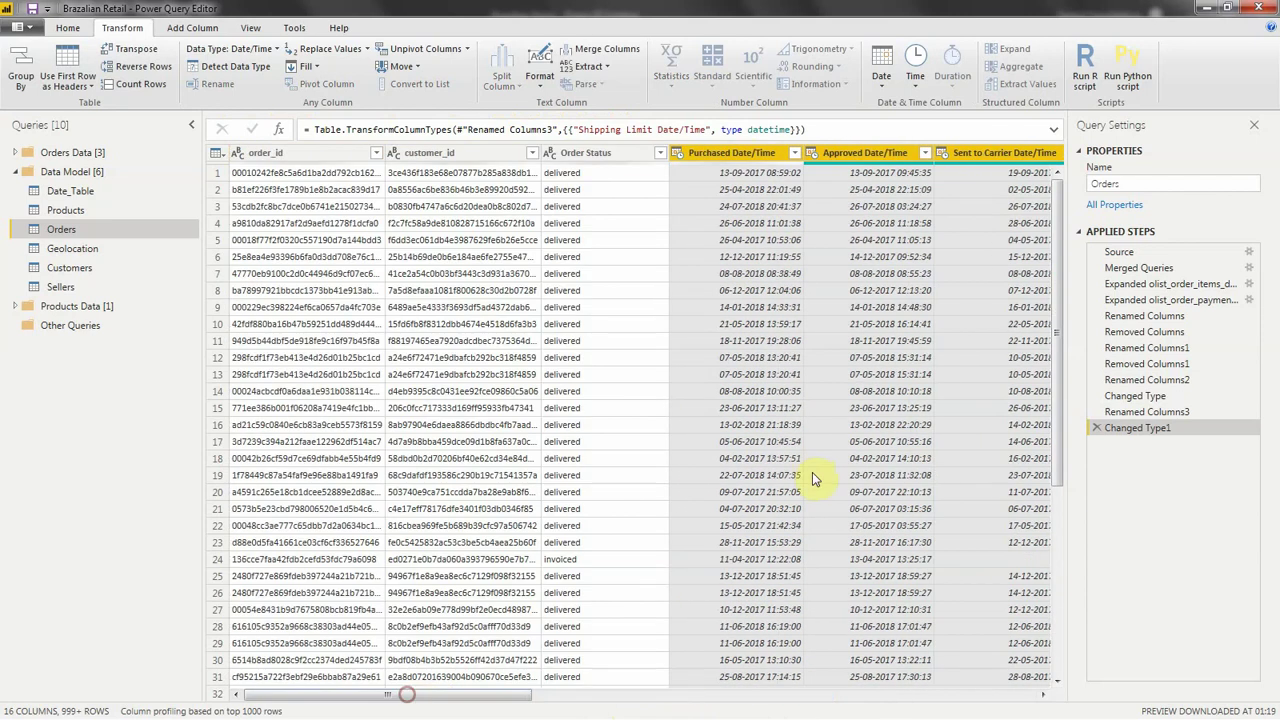
{"action": "left_click", "coordinate": [750, 172]}
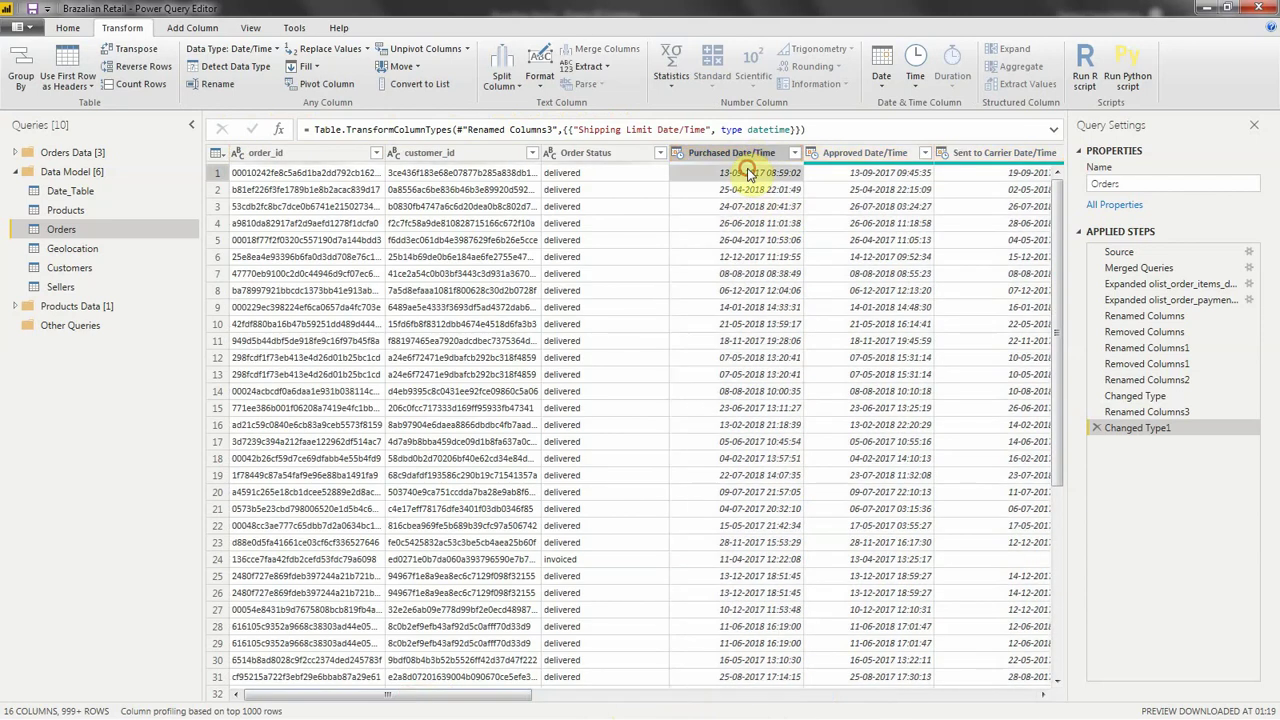
{"action": "left_click", "coordinate": [754, 189]}
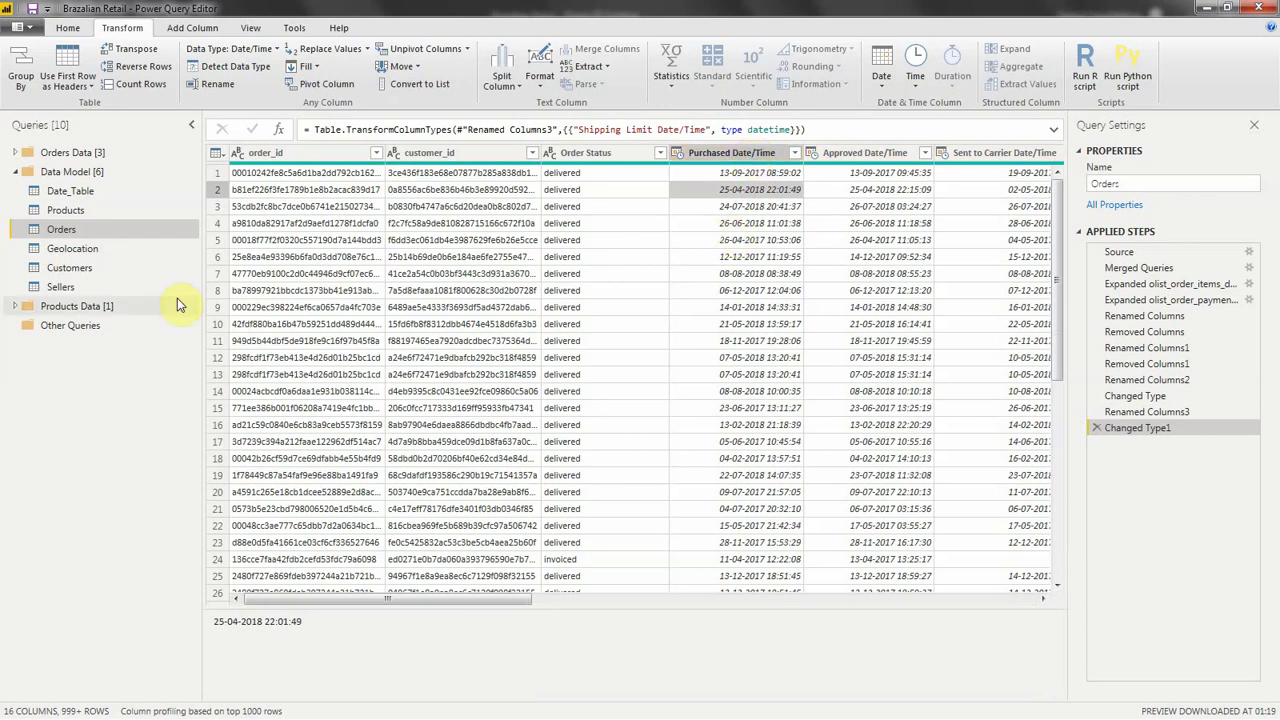
{"action": "left_click_drag", "start_coordinate": [500, 603], "coordinate": [375, 621]}
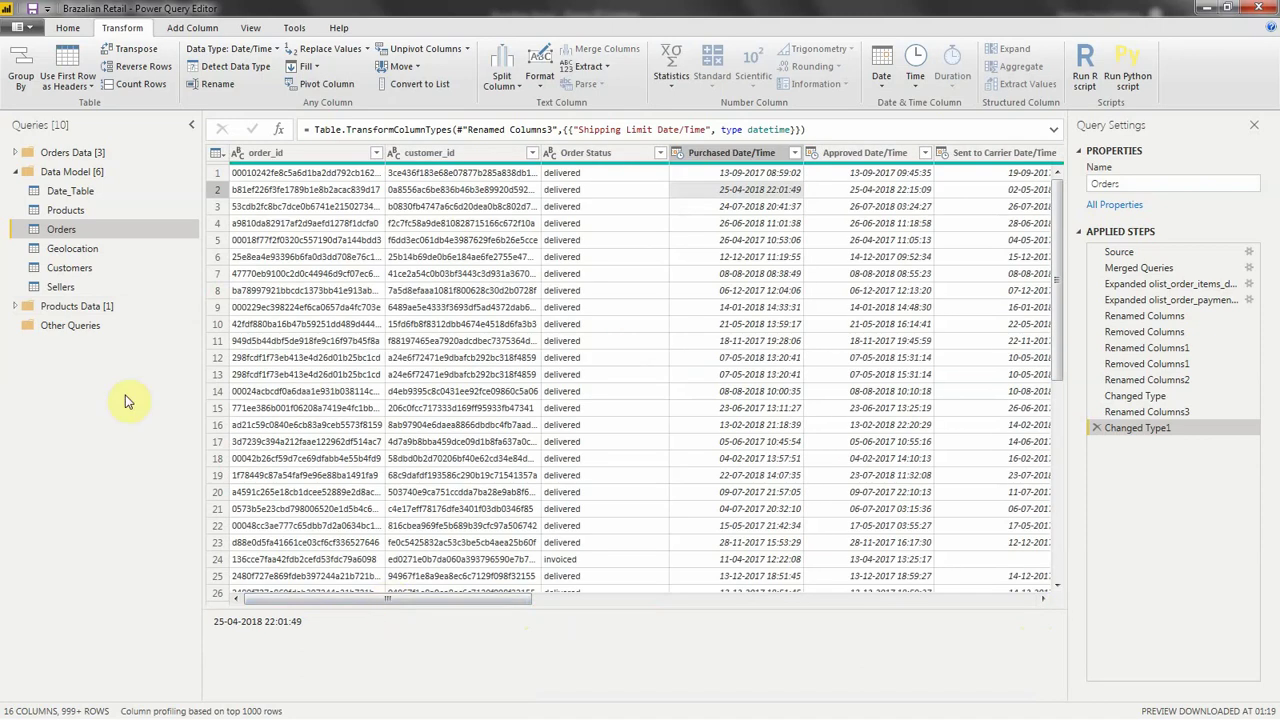
Step: Check the columns of the Geolocation, Customers and Sellers queries, and close the query editor applying all changes
{"action": "left_click", "coordinate": [94, 248]}
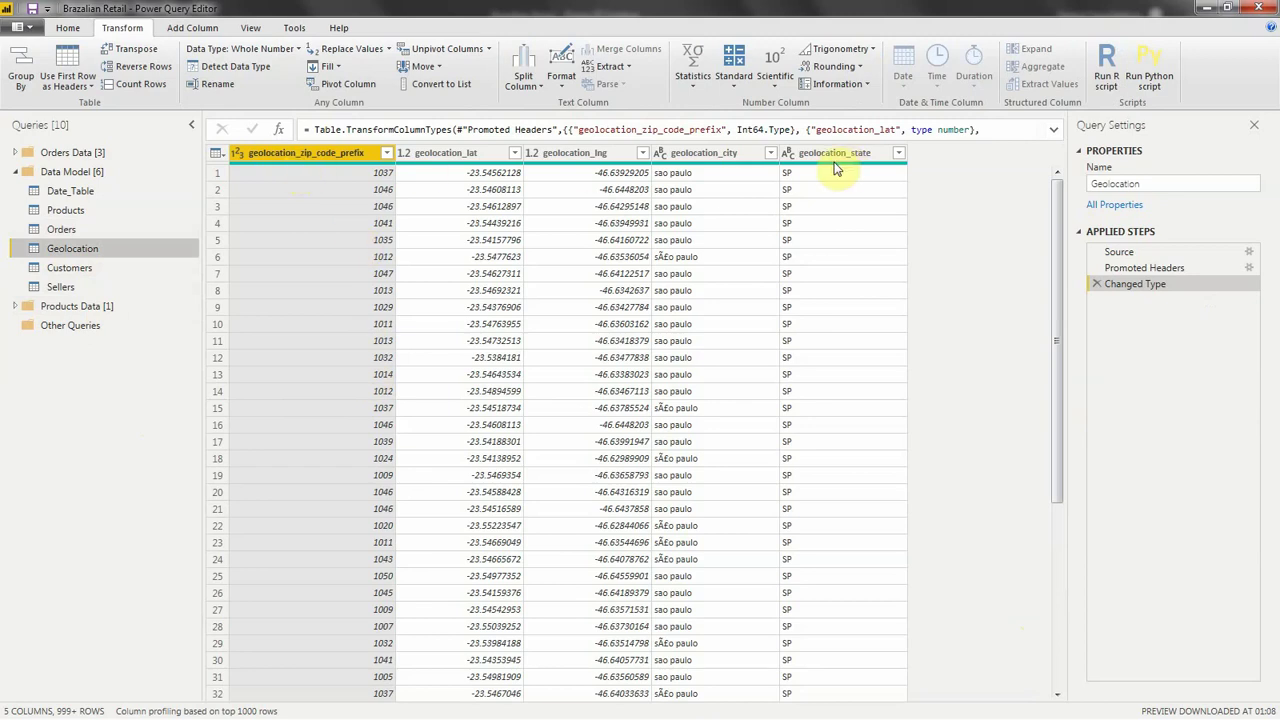
{"action": "left_click", "coordinate": [83, 267]}
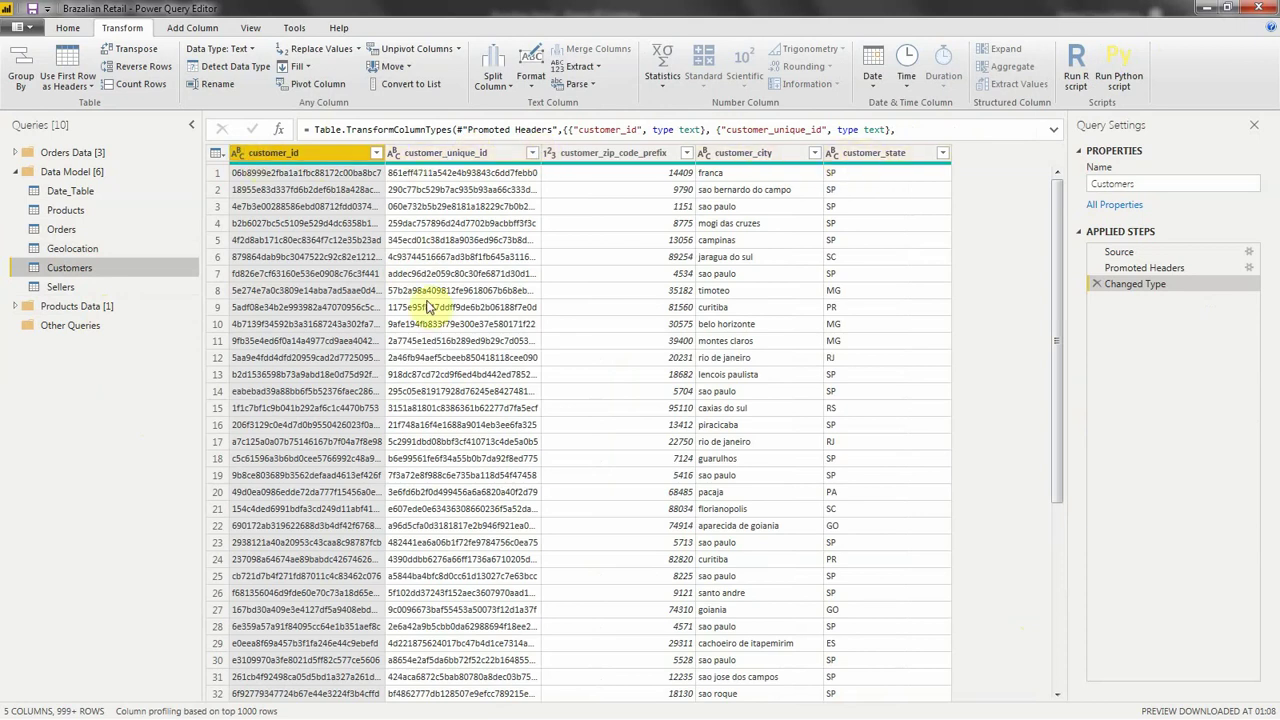
{"action": "left_click", "coordinate": [60, 287]}
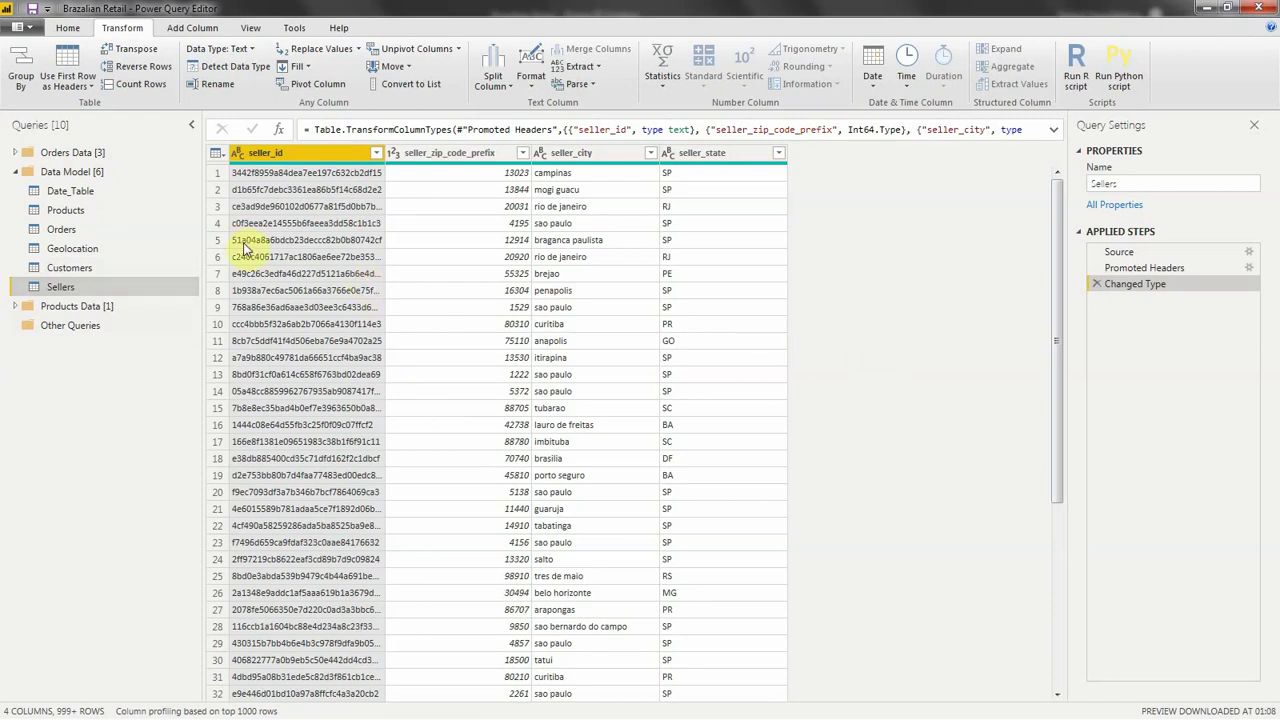
{"action": "left_click", "coordinate": [67, 27]}
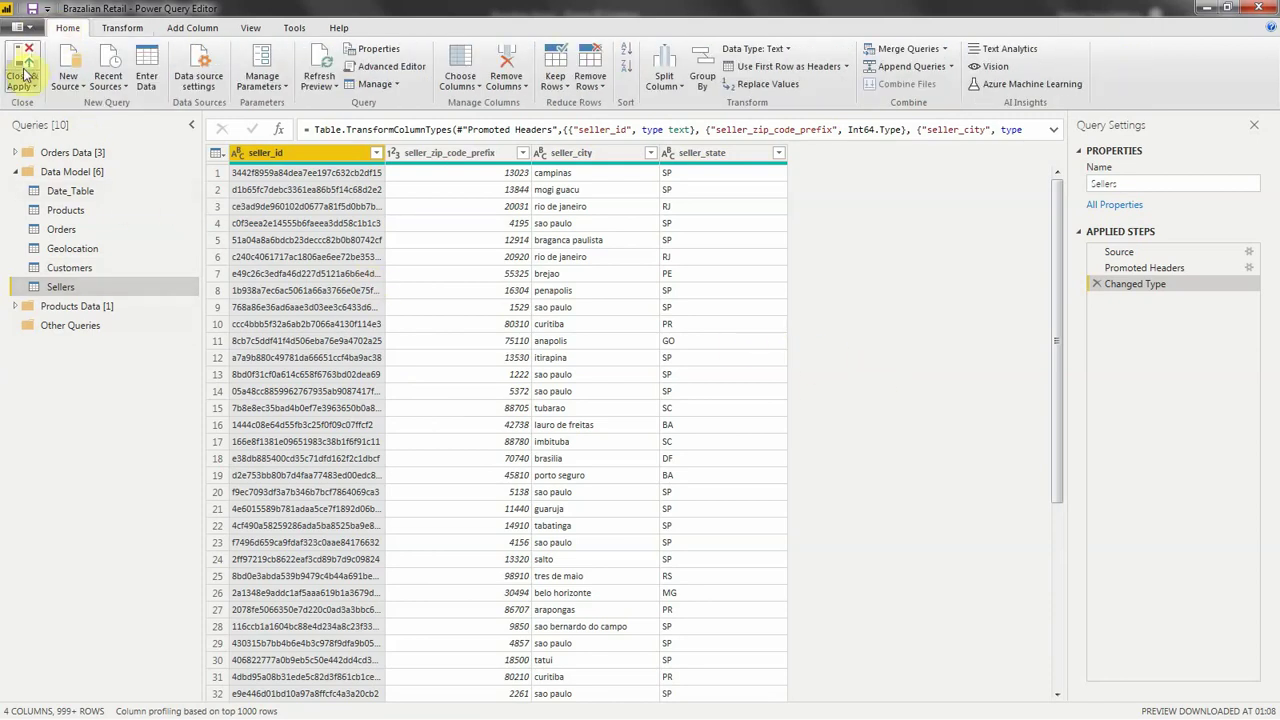
{"action": "left_click", "coordinate": [24, 62]}
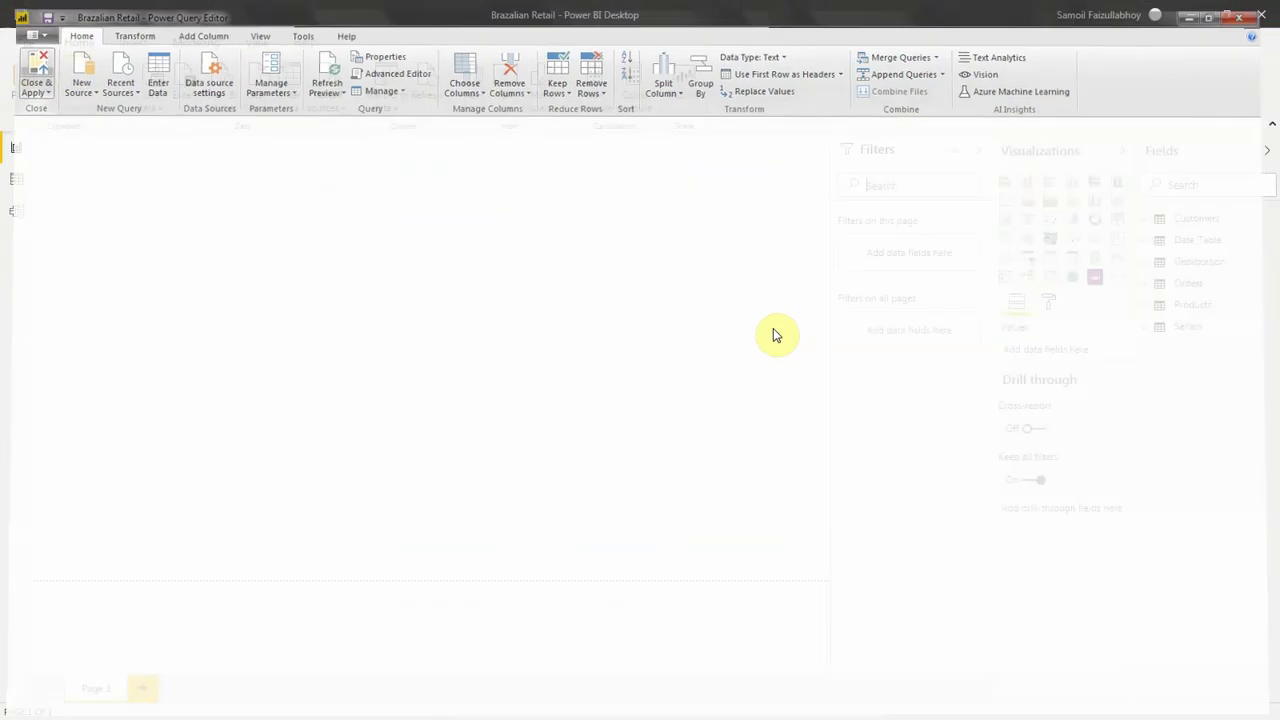